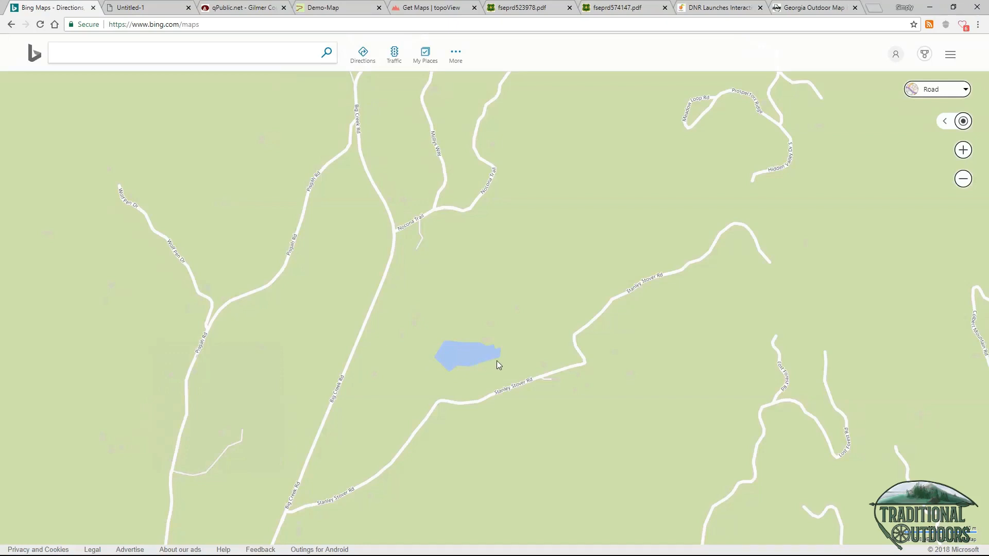
Switch the Bing map from Road to Aerial view.
left_click(963, 90)
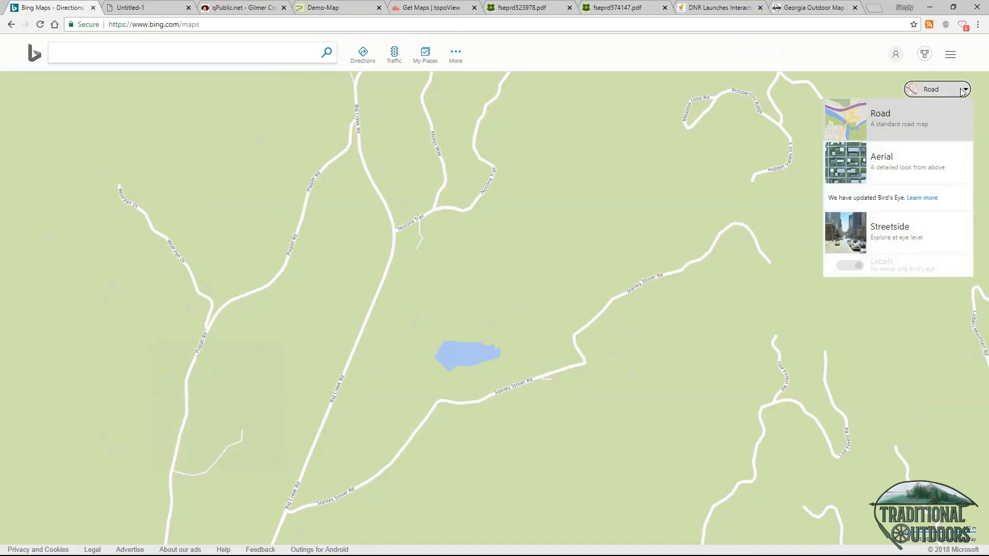
left_click(914, 162)
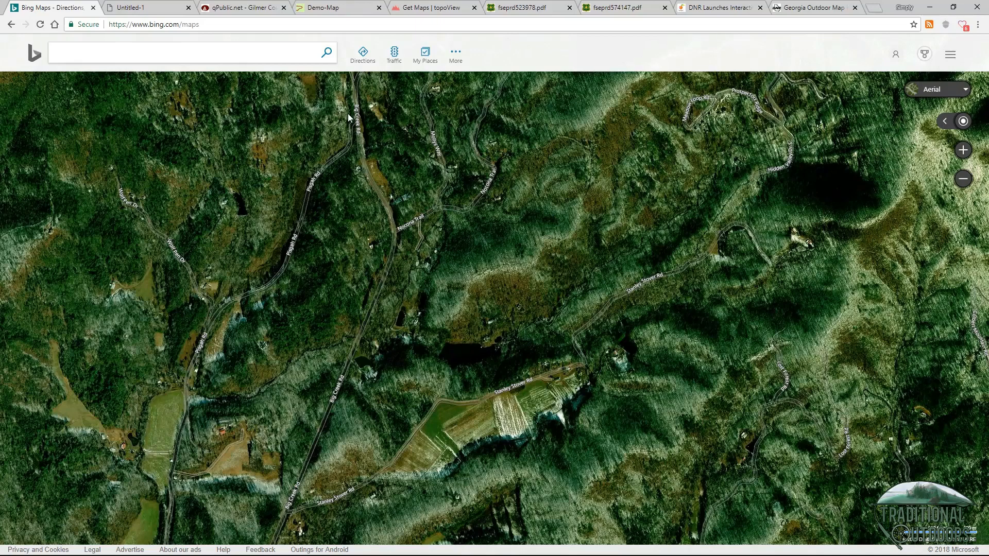
In the Demo-Map on CalTopo, show the markers and locate the Pond marker on the topo map.
left_click(341, 14)
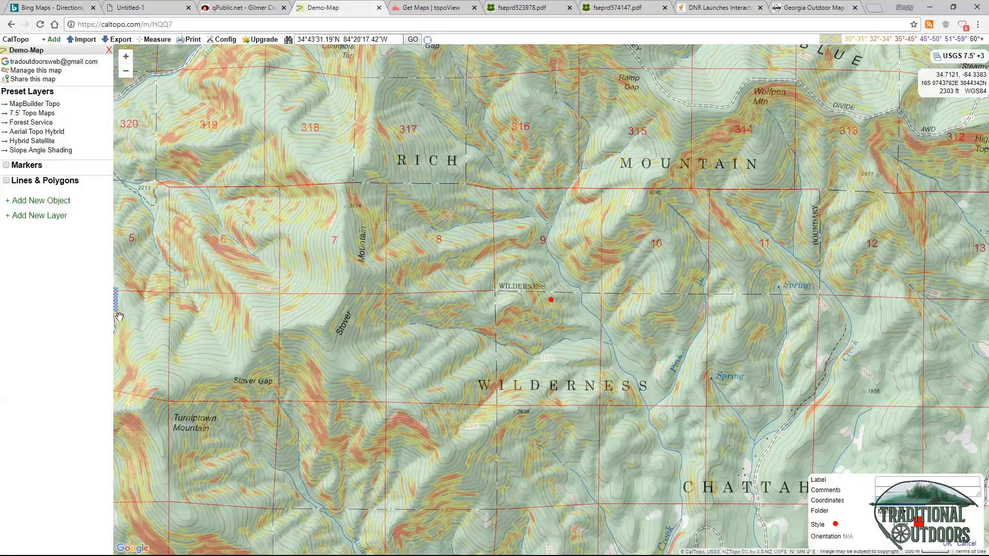
left_click(6, 165)
left_click(19, 179)
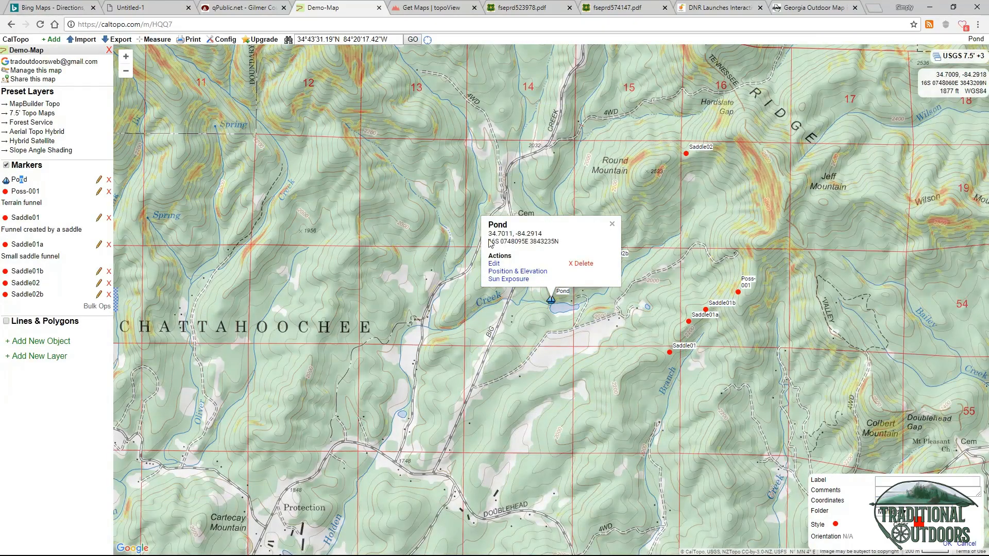
Return to the Bing aerial map and close the two open PDF pages.
left_click(61, 8)
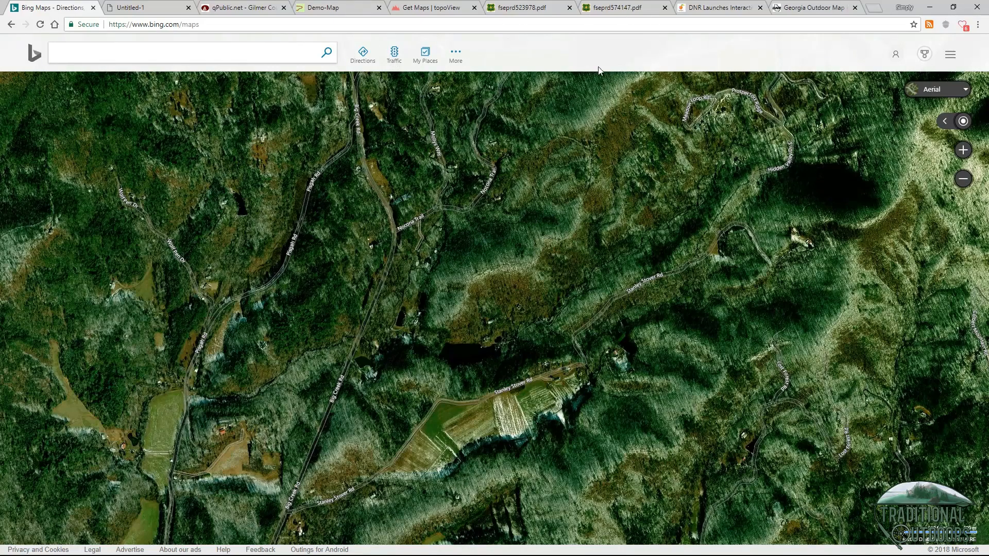
left_click(570, 8)
left_click(570, 8)
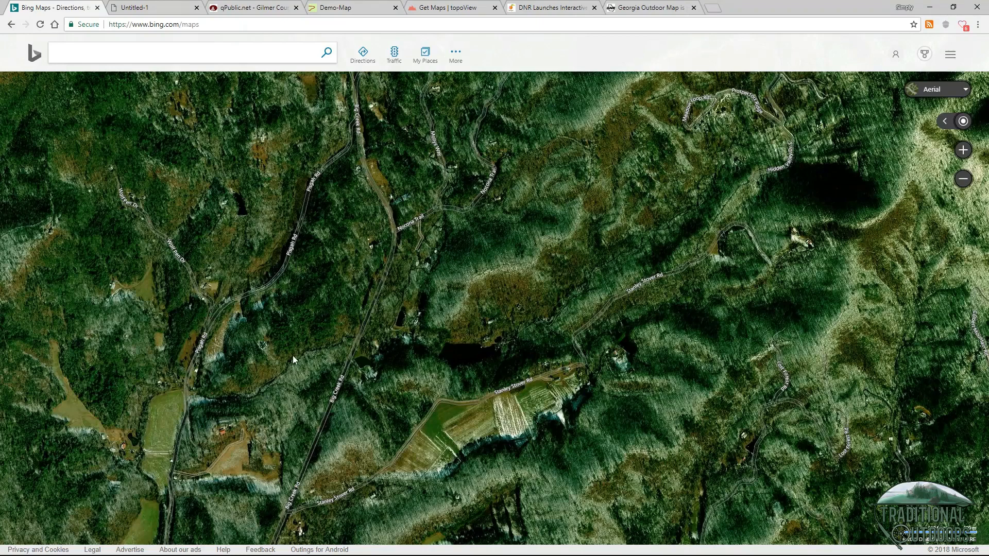
Find "snipp" in the Windows search and launch the Snipping Tool.
key("super")
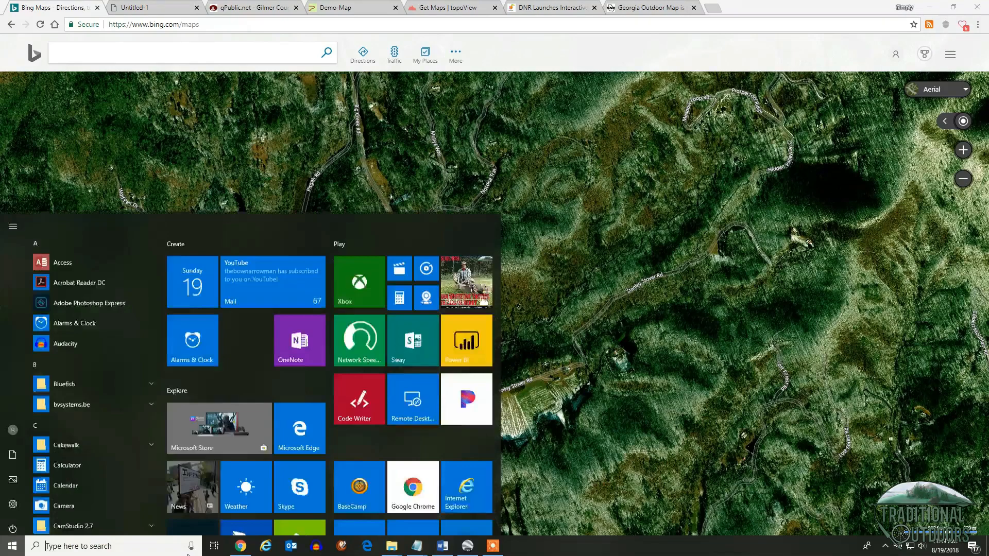
left_click(80, 547)
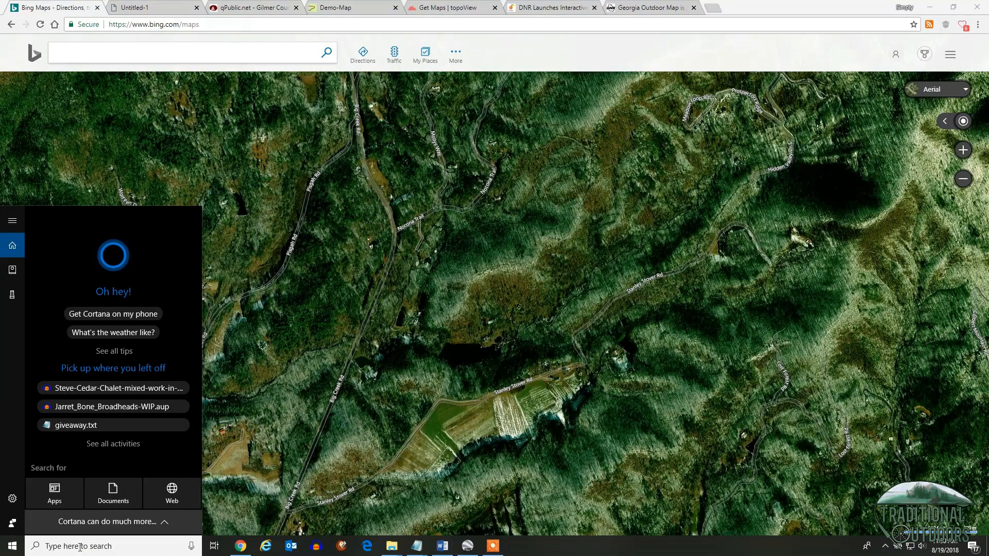
type("snipp")
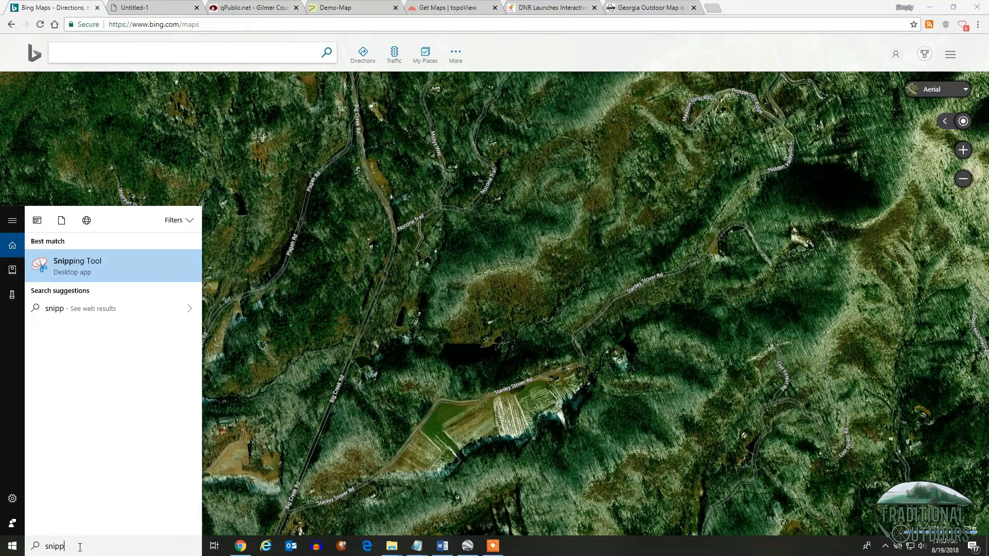
key("Return")
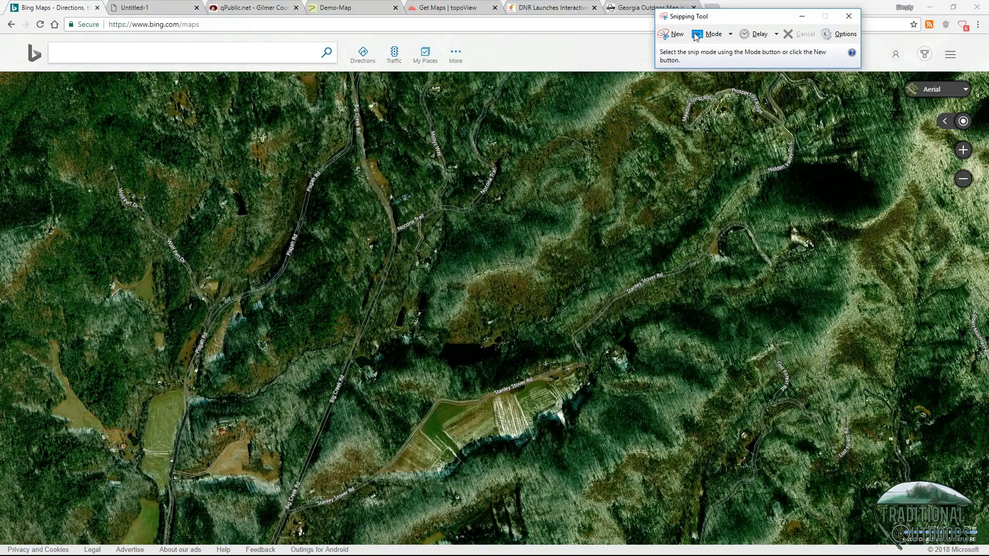
Capture a rectangular snip of the aerial map around the pond and Stanley Stover Rd, leaving out the browser and map controls.
left_click_drag(750, 18, 753, 16)
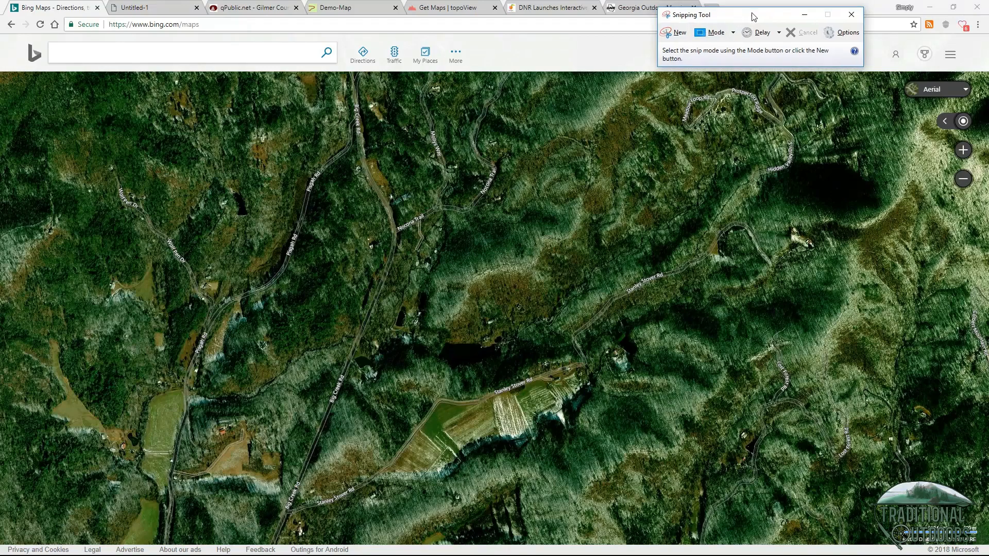
left_click(678, 35)
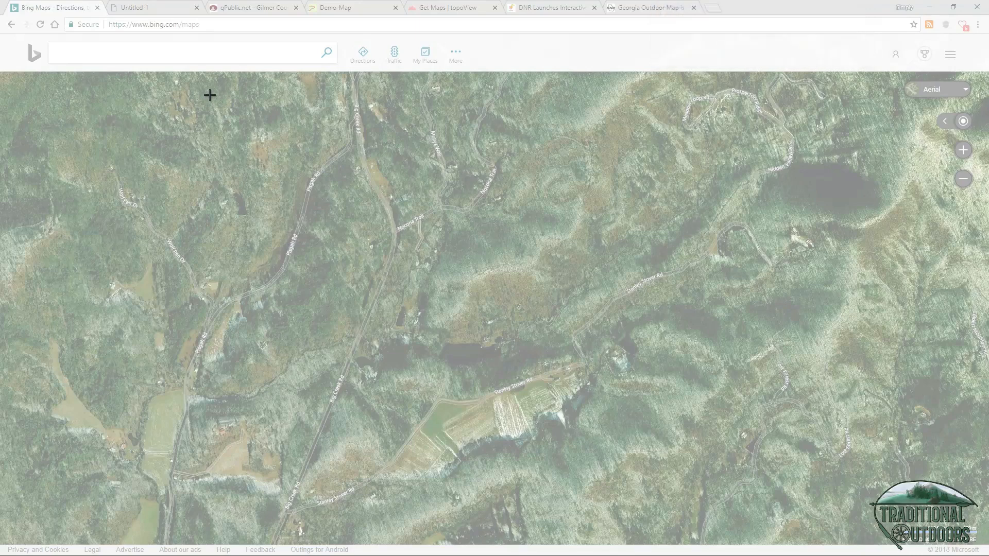
left_click_drag(209, 95, 796, 504)
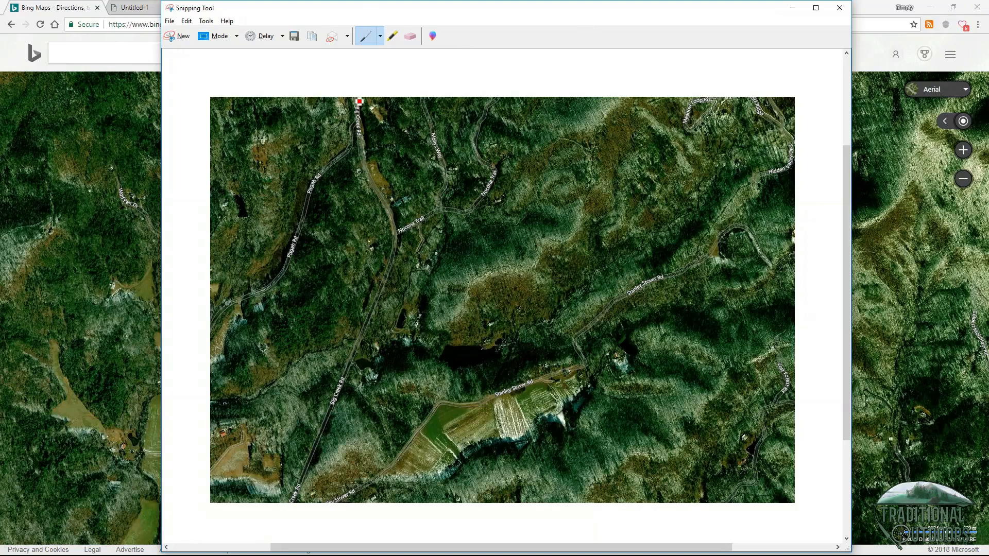
left_click(170, 21)
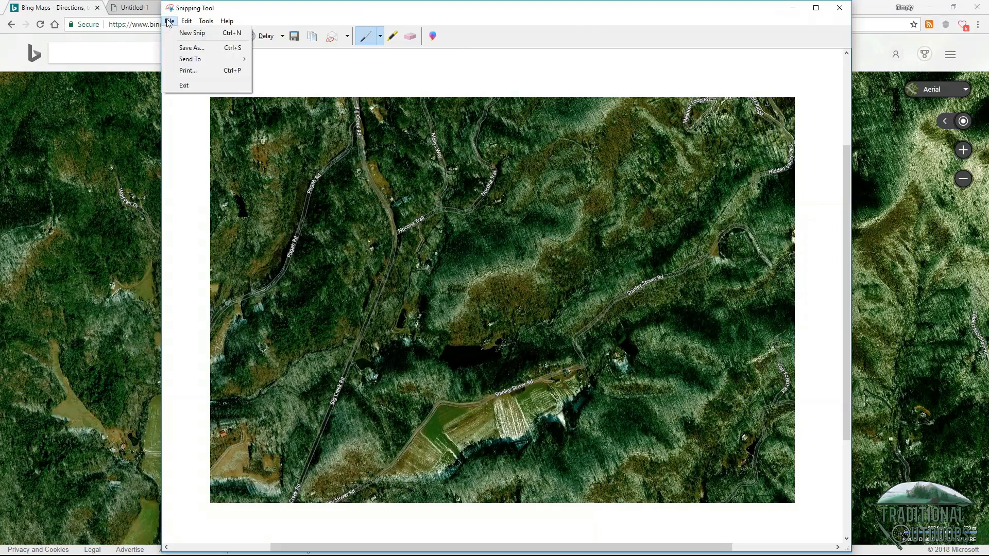
left_click(196, 49)
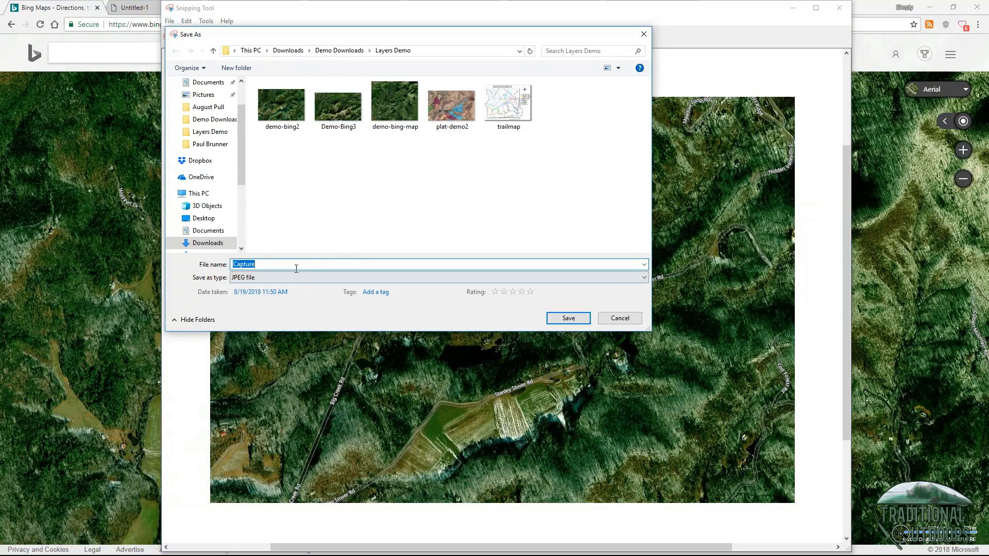
left_click(317, 278)
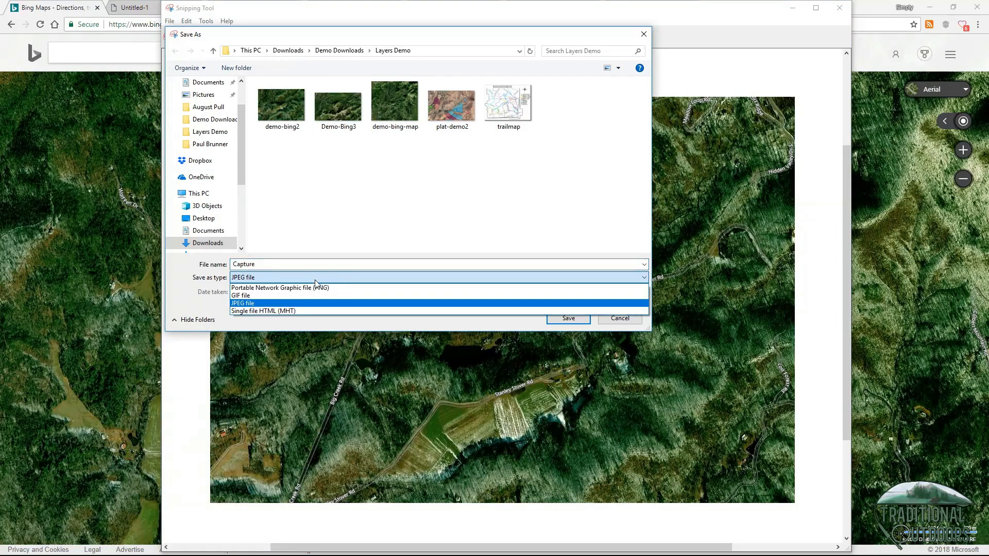
left_click(260, 303)
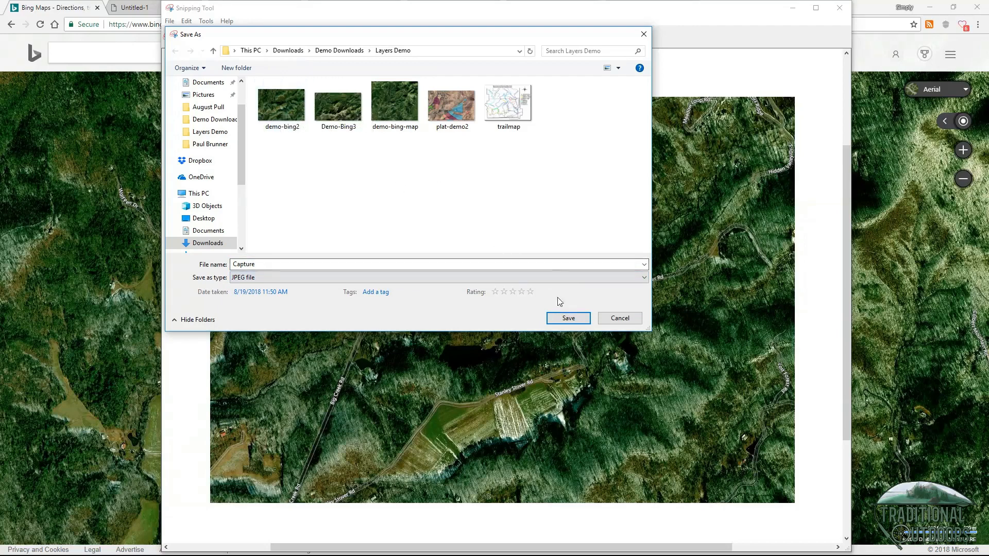
left_click(620, 318)
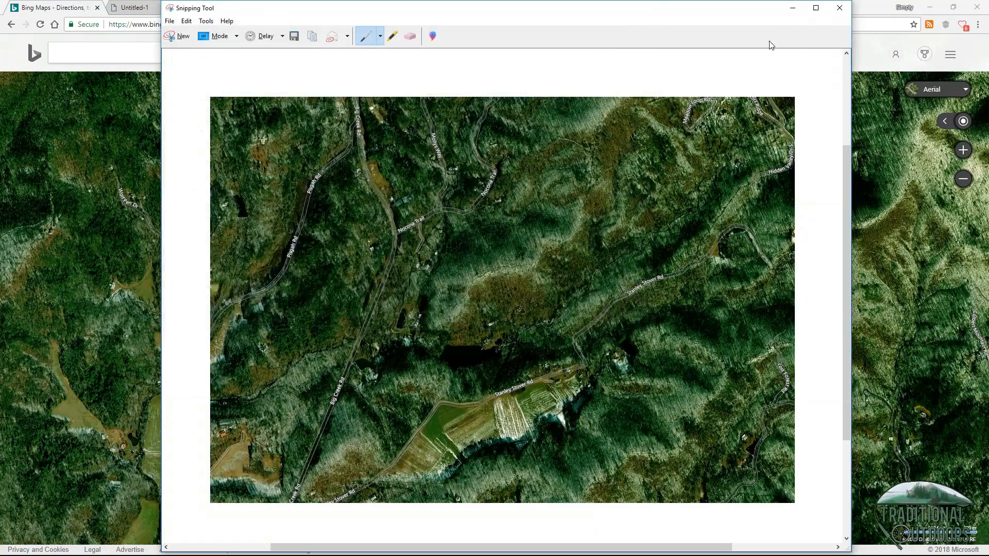
Switch to Google Earth Pro and fly to the location of Demo-Bing-map in the Demo-Area folder.
left_click(792, 8)
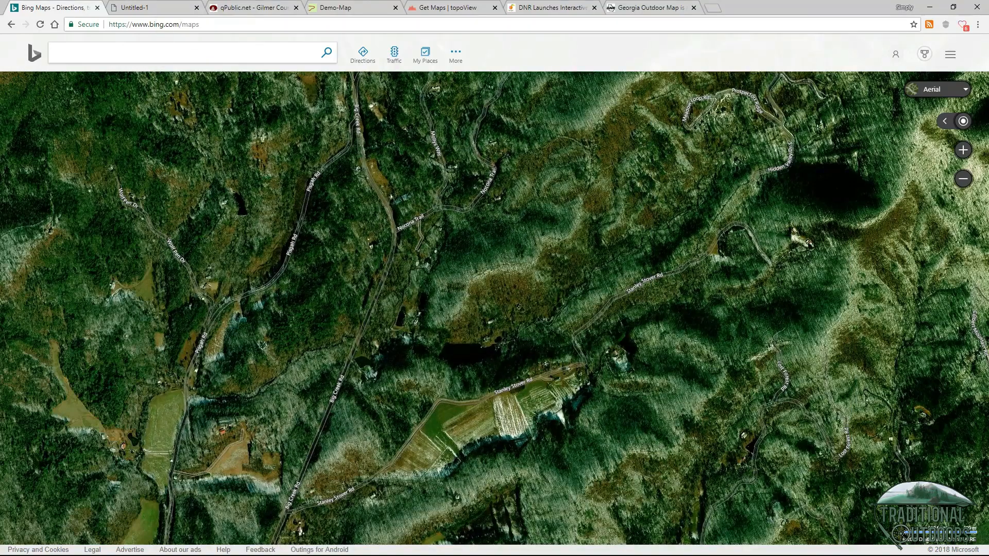
key("alt+Tab")
key("alt+Tab")
key("alt+Tab")
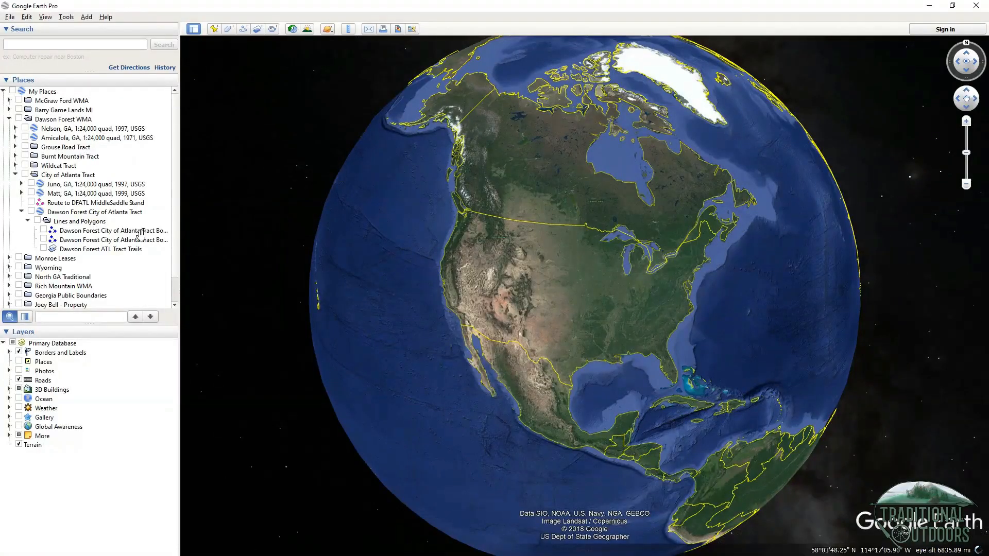
left_click(15, 175)
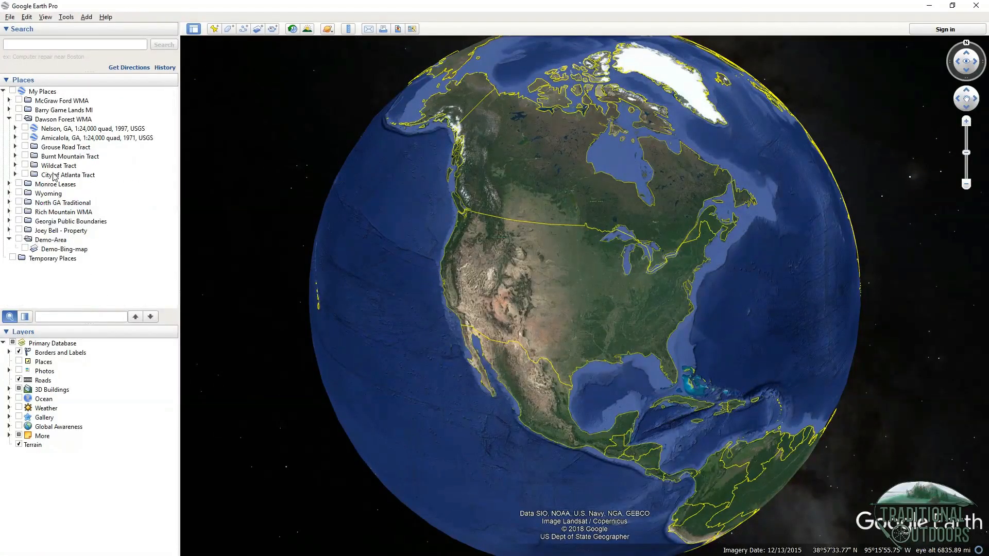
left_click(66, 249)
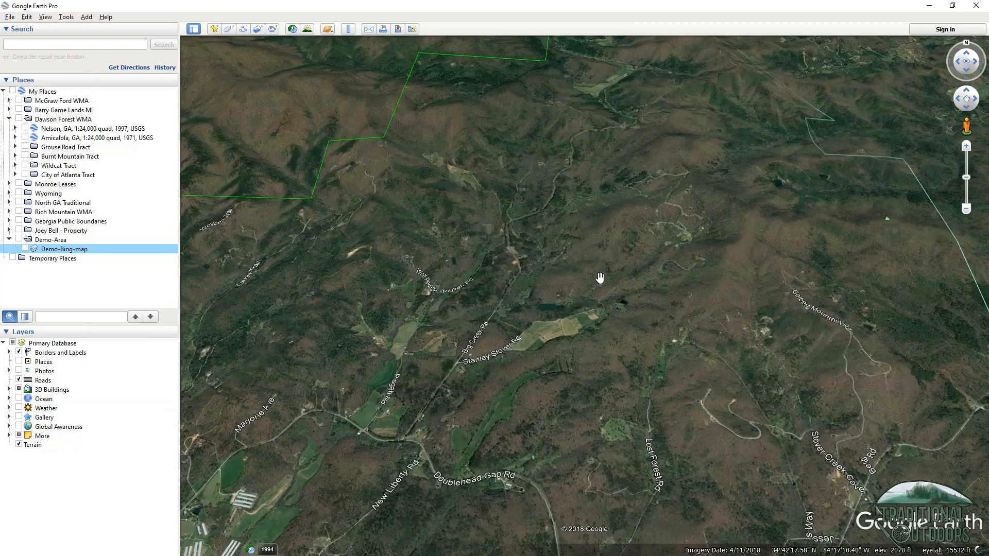
Start a new image overlay and link it to demo-bing2 from the Downloads > Demo Downloads > Layers Demo folder.
left_click_drag(580, 279, 609, 238)
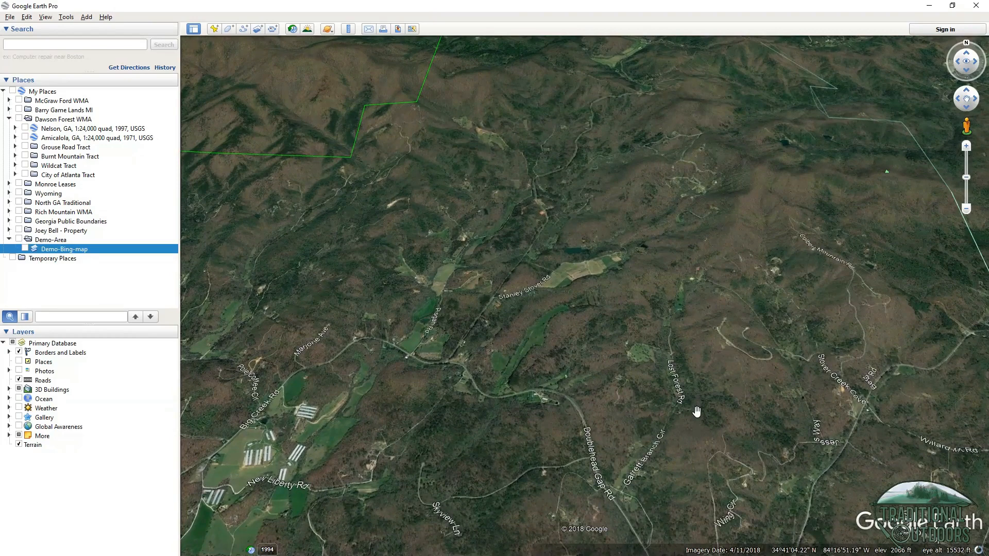
left_click(258, 30)
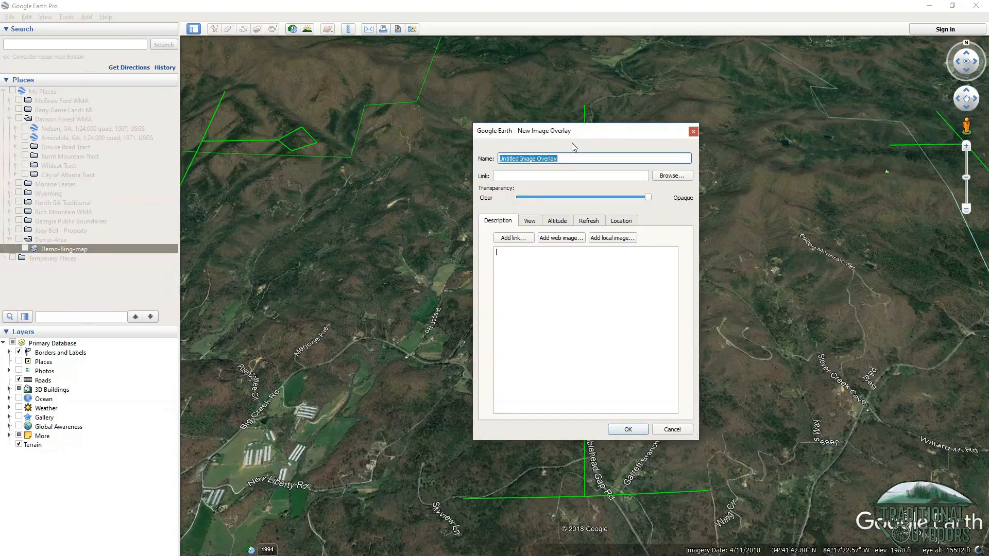
left_click_drag(557, 134, 811, 206)
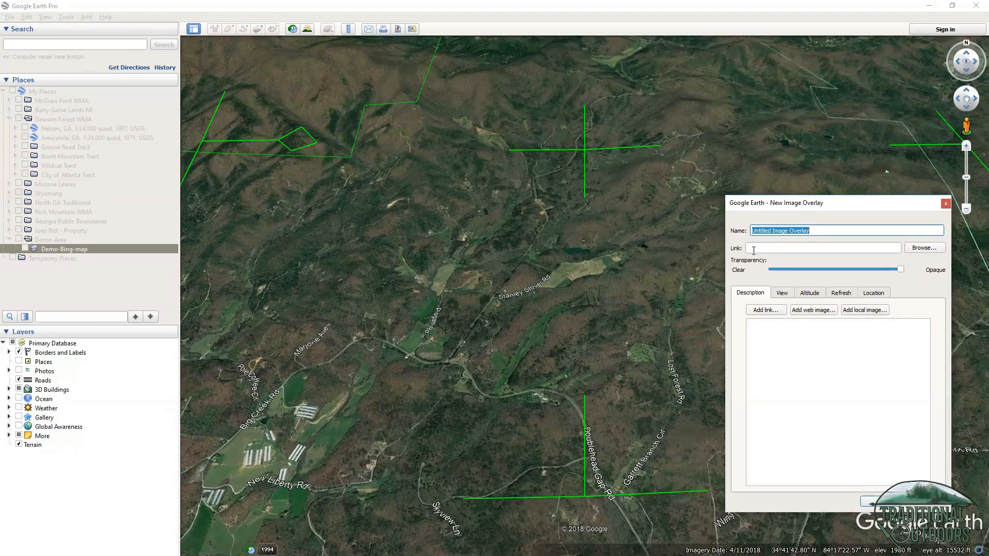
left_click(925, 247)
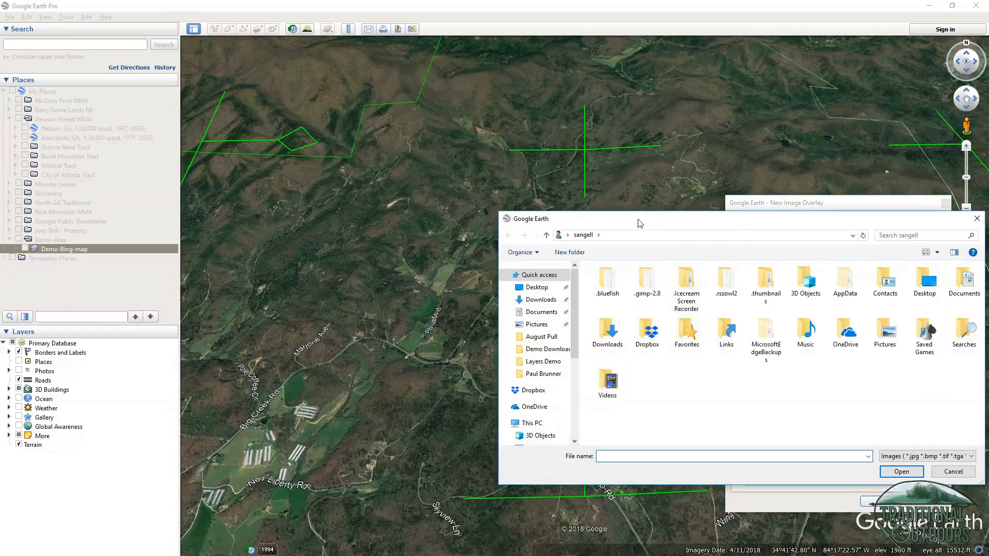
left_click_drag(639, 223, 581, 186)
left_click(482, 263)
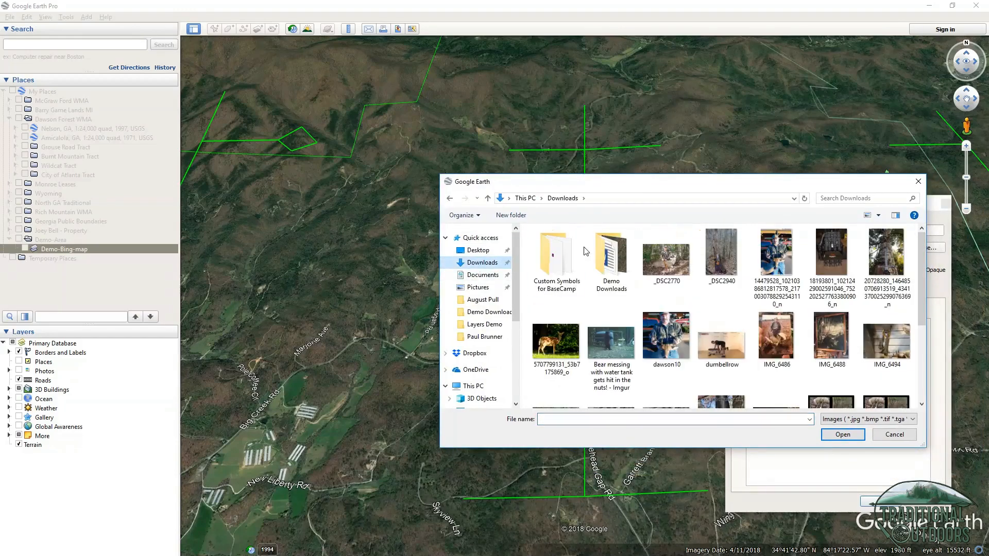
double_click(607, 256)
double_click(569, 256)
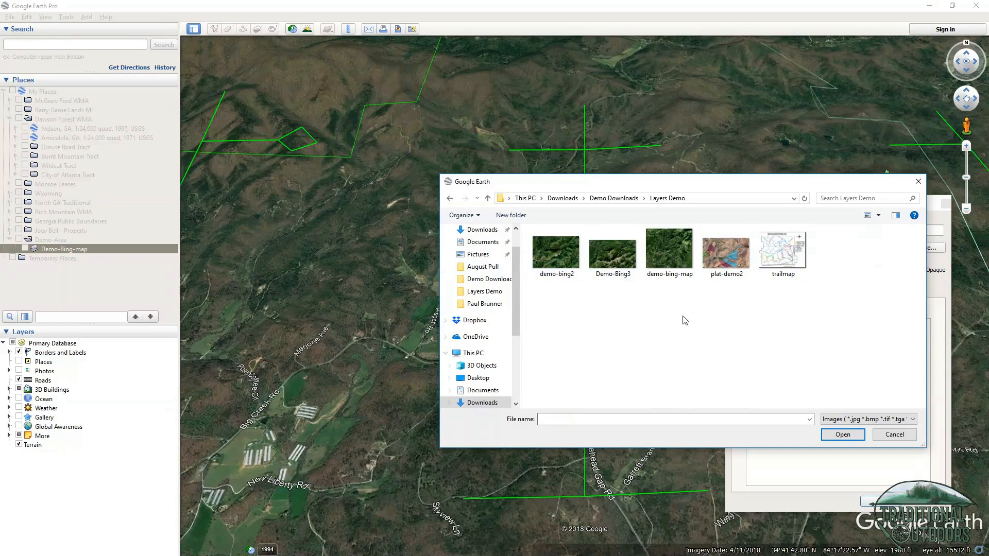
left_click(557, 254)
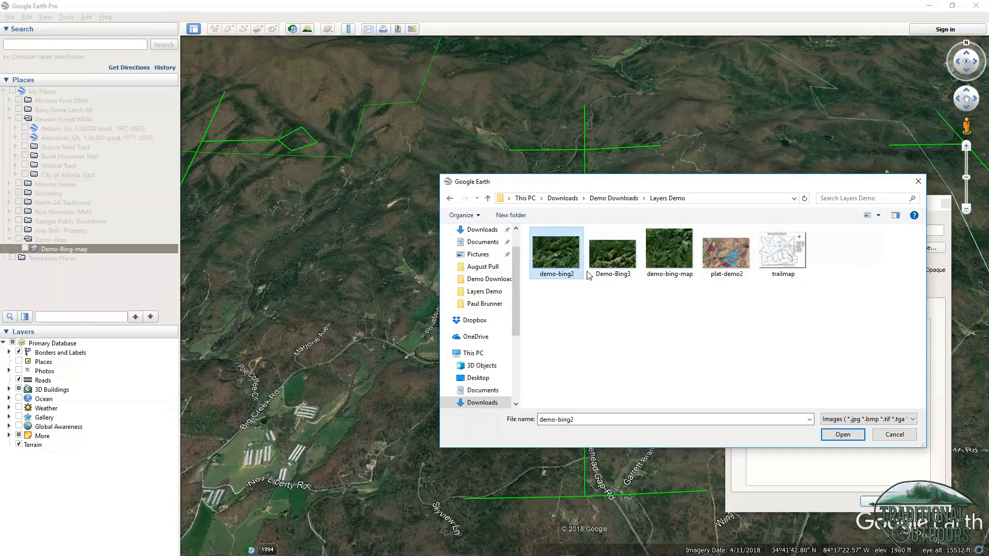
left_click(844, 435)
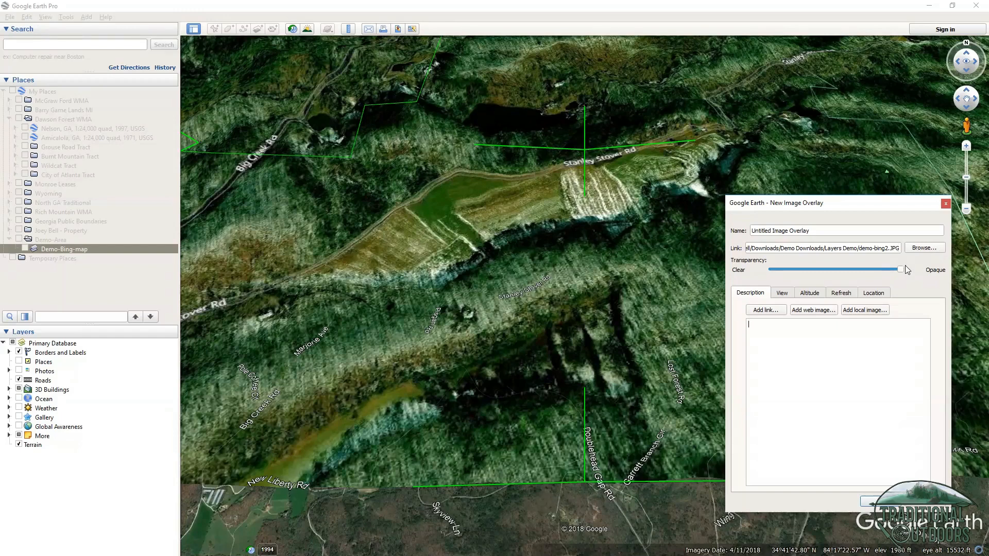
Make the overlay semi-transparent, slightly past halfway from Clear to Opaque, so the terrain beneath shows through.
left_click_drag(887, 274, 791, 279)
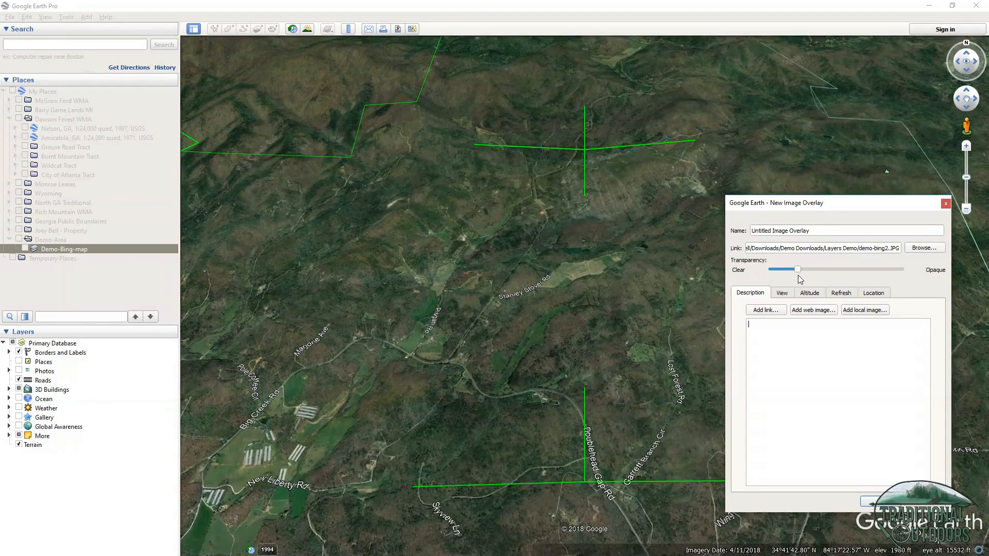
left_click_drag(784, 282, 791, 280)
left_click_drag(795, 277, 805, 274)
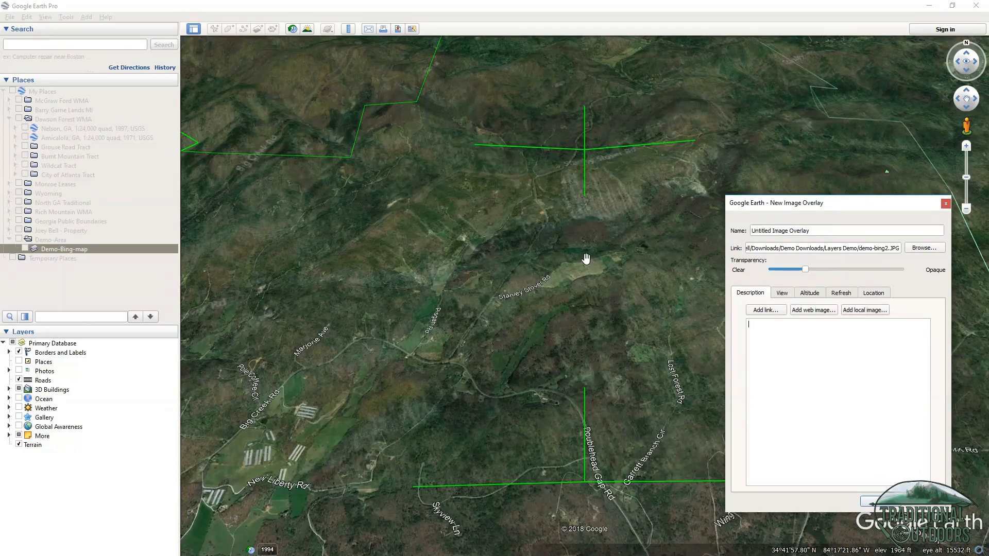
left_click_drag(807, 273, 847, 271)
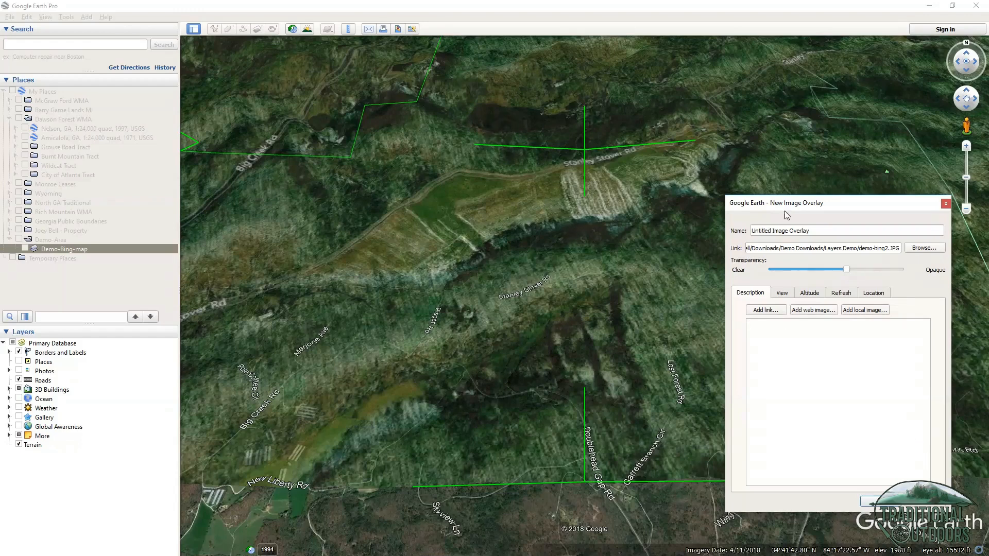
Nudge the new overlay's position over the fields by its centre marker and narrow it from its west and east edges.
left_click_drag(756, 204, 614, 191)
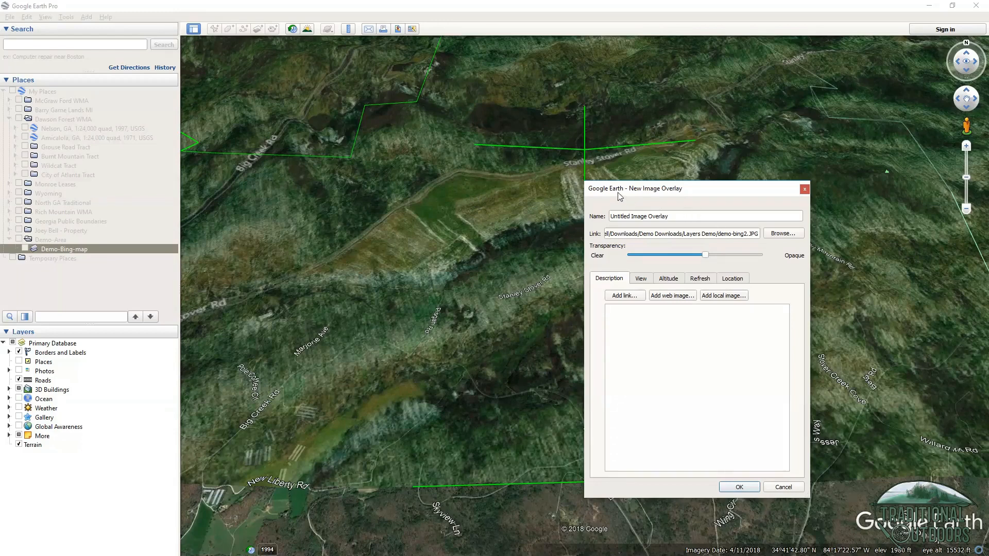
left_click_drag(620, 196, 879, 456)
scroll(704, 486, "down", 2)
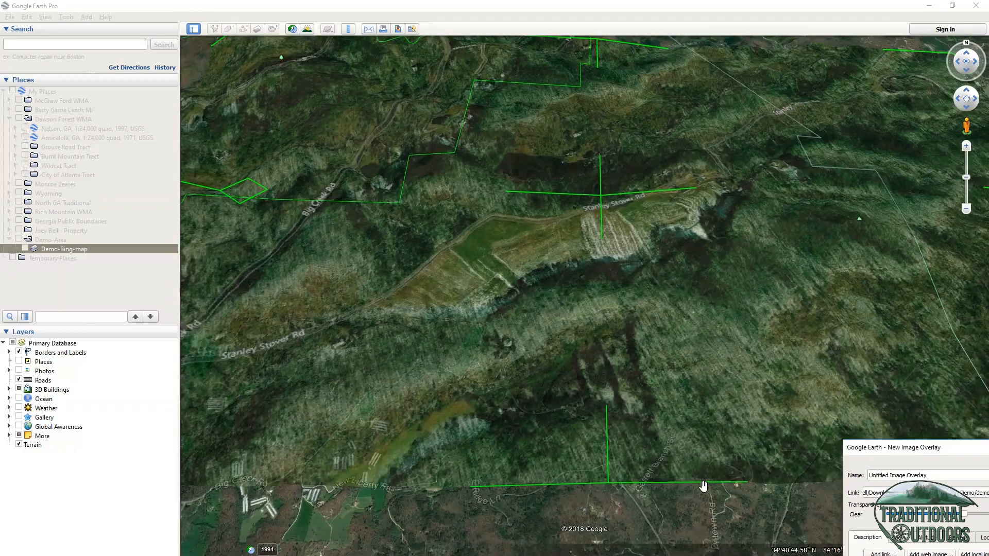
scroll(704, 487, "down", 1)
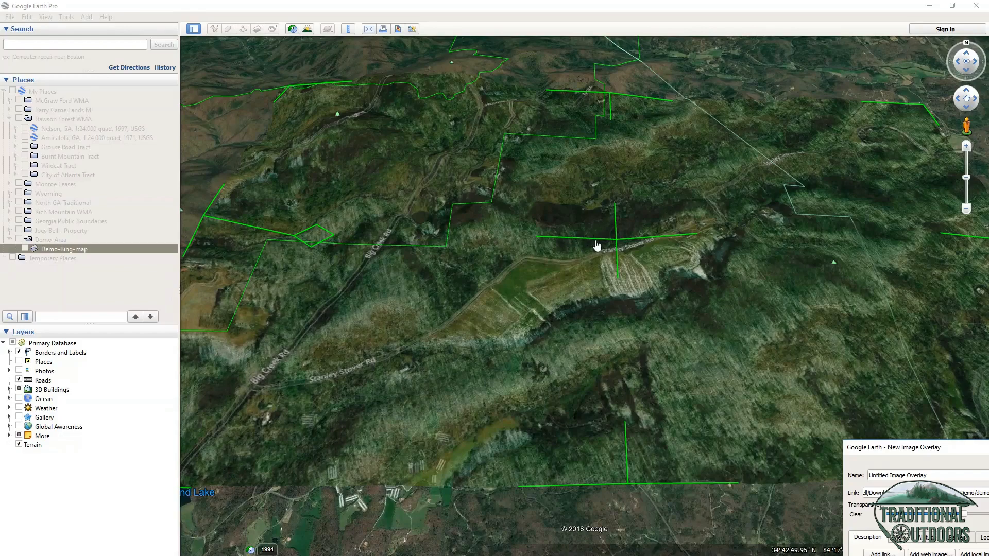
mouse_move(617, 240)
left_mouse_down()
mouse_move(608, 226)
mouse_move(602, 236)
mouse_move(614, 245)
mouse_move(607, 240)
left_mouse_up()
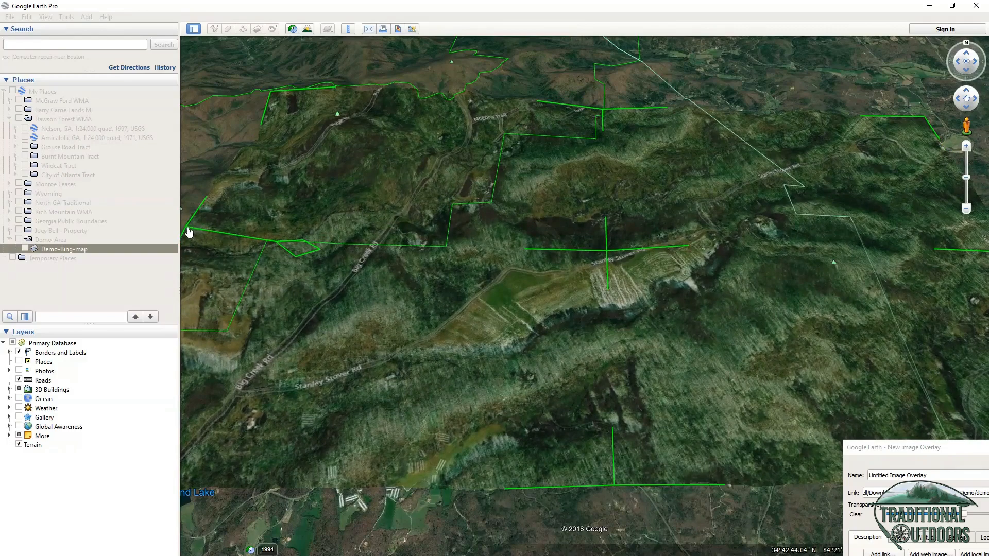
left_click_drag(187, 230, 221, 233)
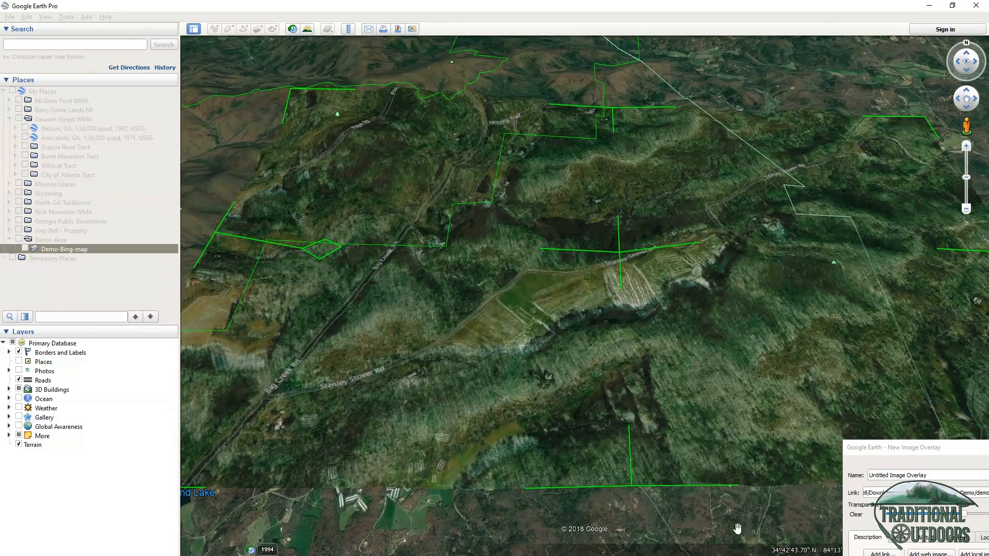
left_click_drag(701, 522, 605, 519)
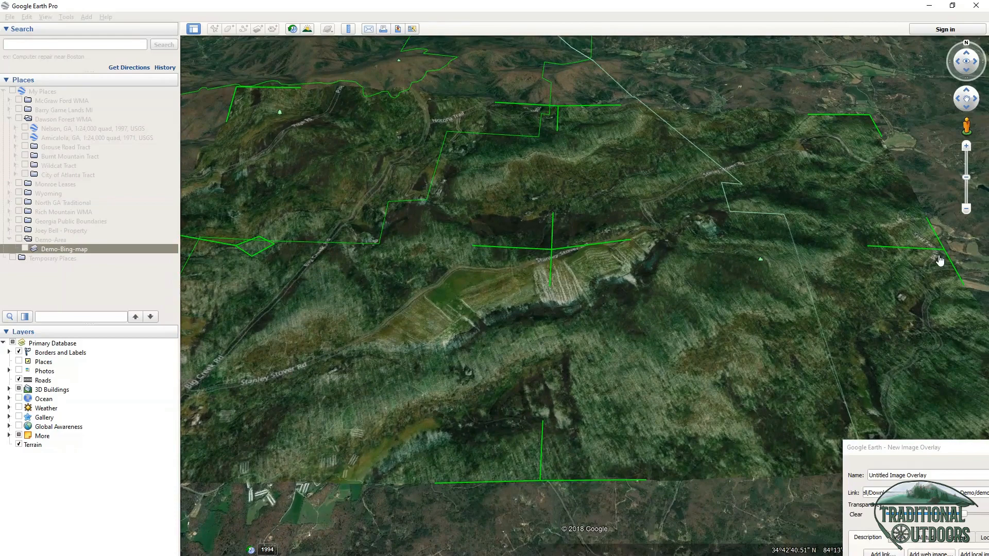
left_click_drag(941, 252, 910, 260)
left_click_drag(647, 517, 715, 513)
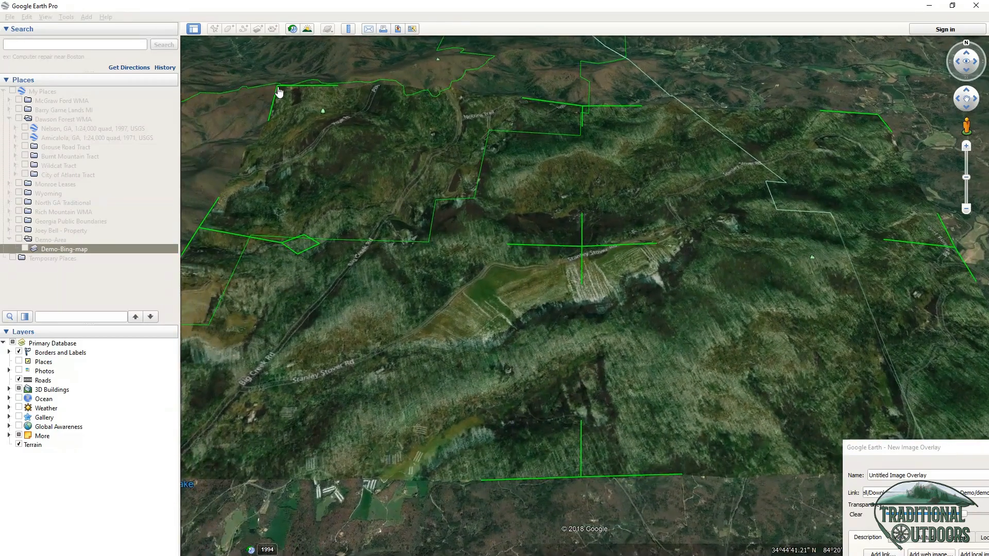
Shrink the overlay from its northwest corner so it covers a smaller area of the terrain.
left_click_drag(278, 90, 661, 322)
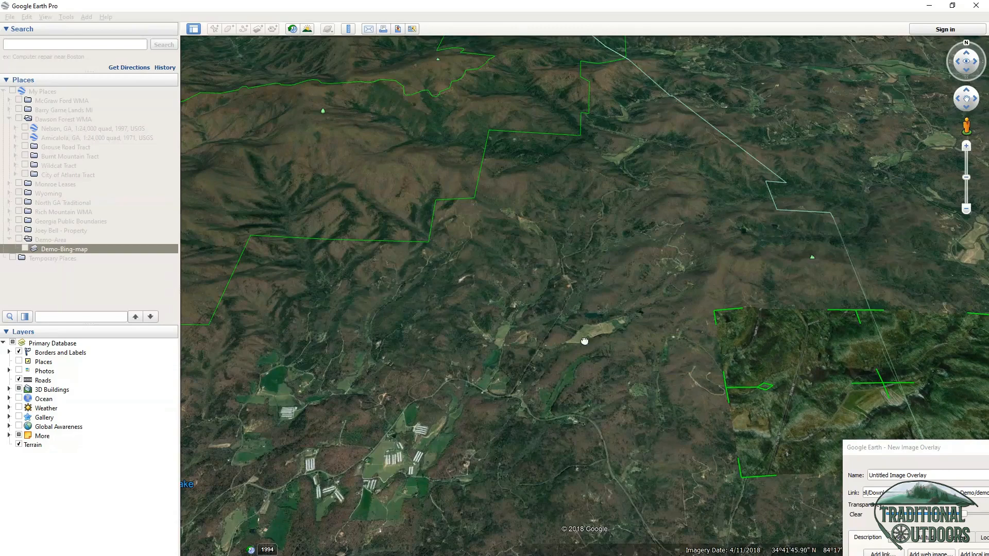
scroll(486, 294, "down", 3)
scroll(482, 312, "up", 5)
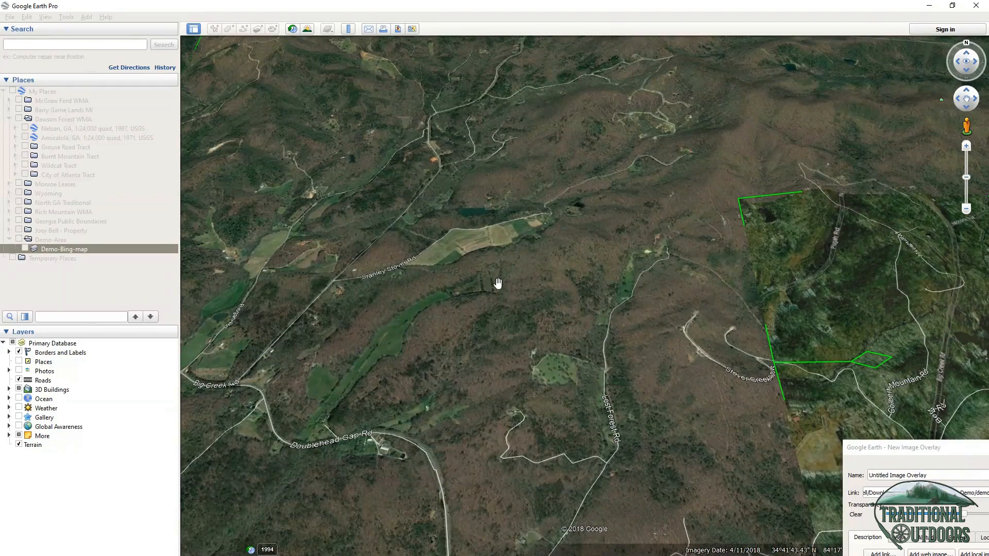
left_click_drag(498, 283, 320, 254)
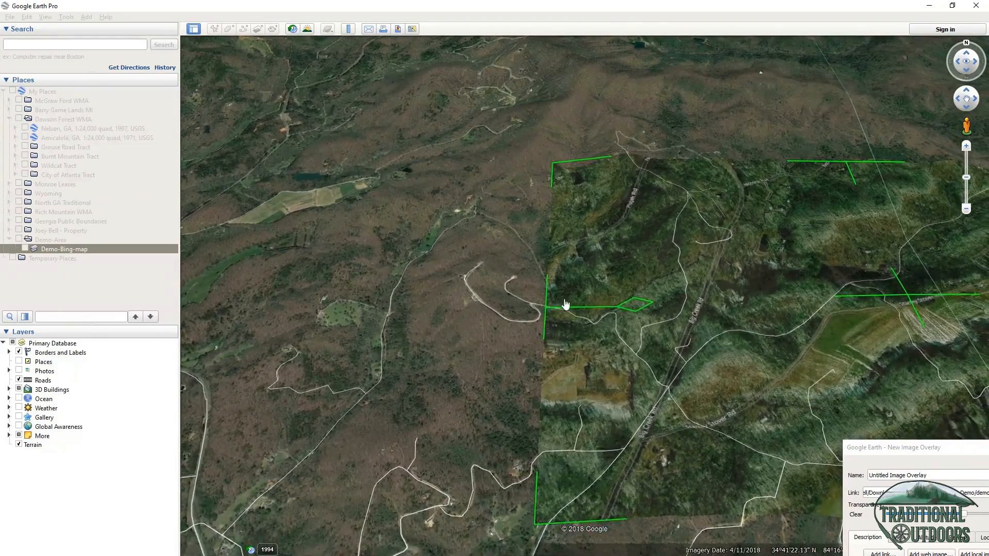
left_click_drag(588, 184, 646, 232)
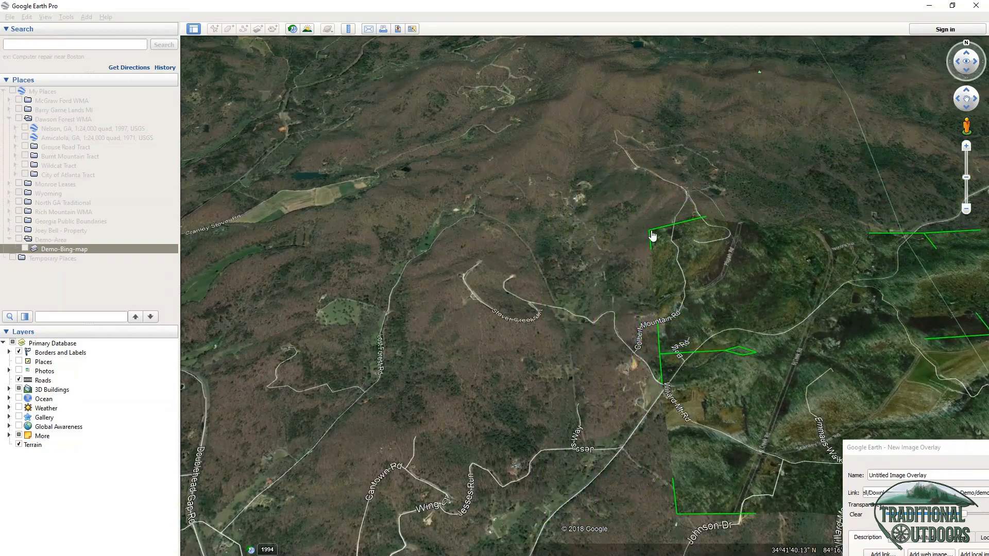
Move the overlay by its centre marker so its field and pond sit over the matching ones along Stanley Stover Rd.
left_click_drag(520, 256, 558, 252)
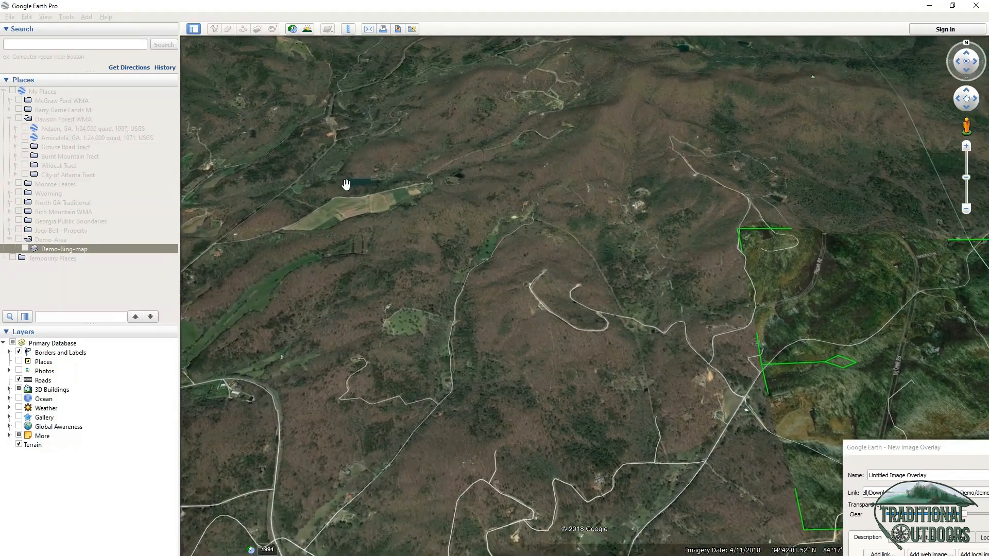
left_click_drag(455, 252, 343, 249)
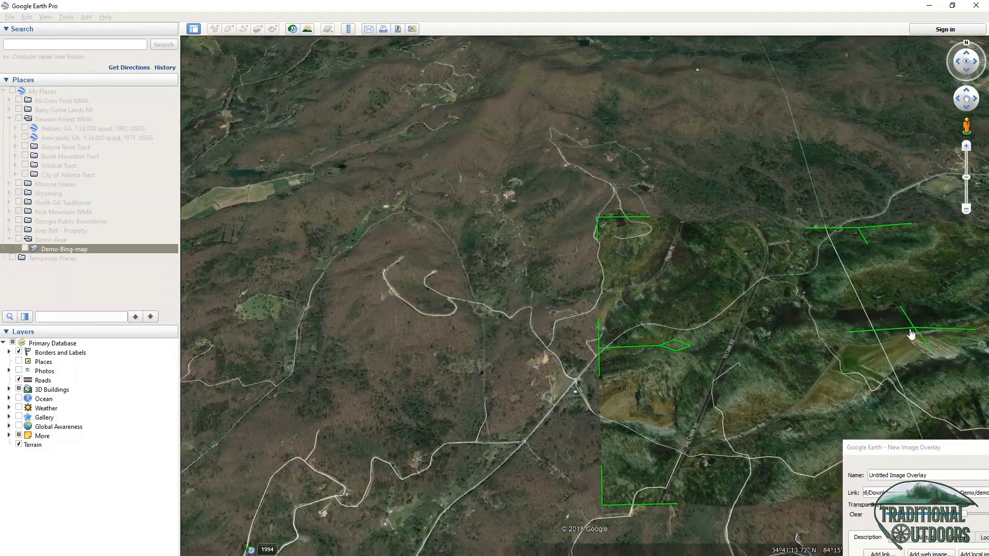
left_click_drag(900, 334, 541, 234)
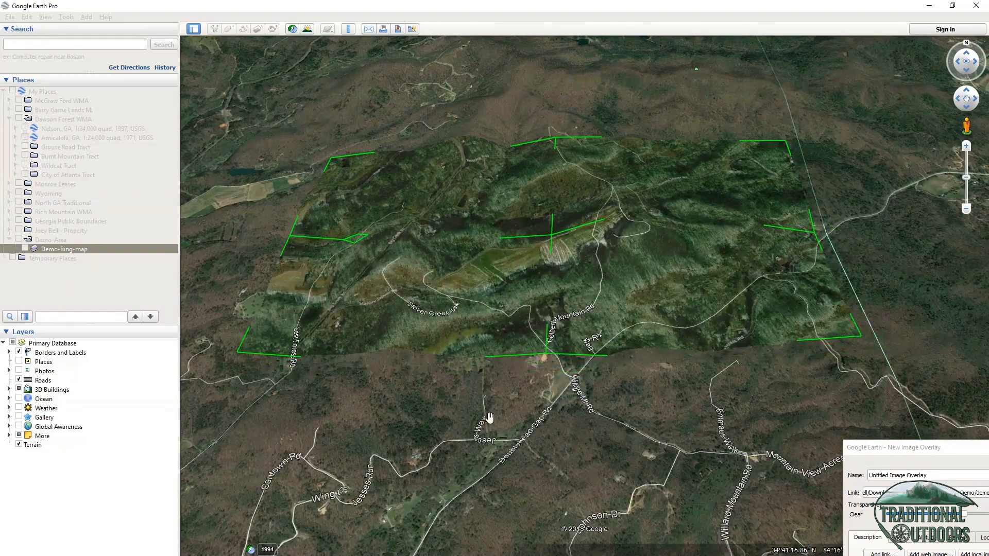
left_click_drag(490, 415, 691, 472)
left_click_drag(719, 282, 413, 218)
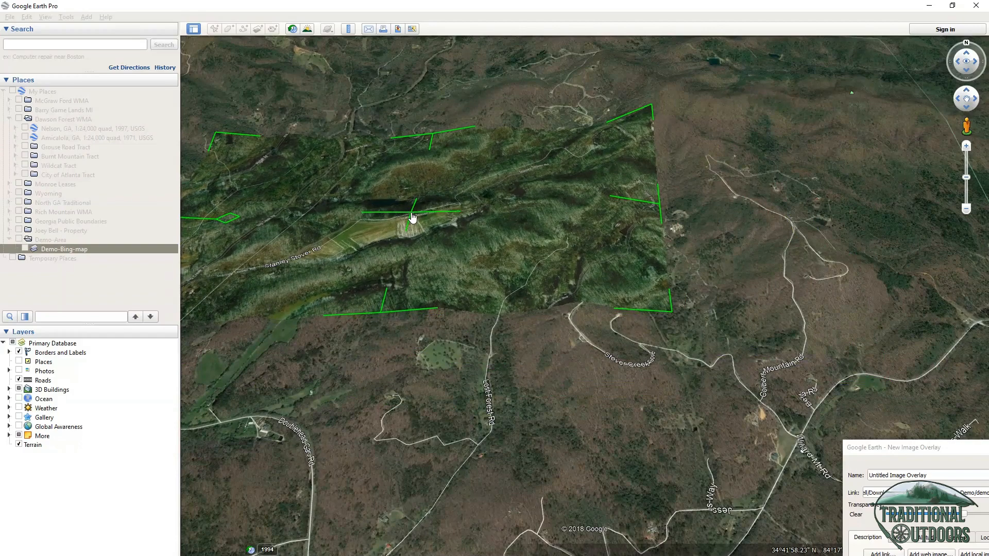
left_click_drag(499, 382, 652, 453)
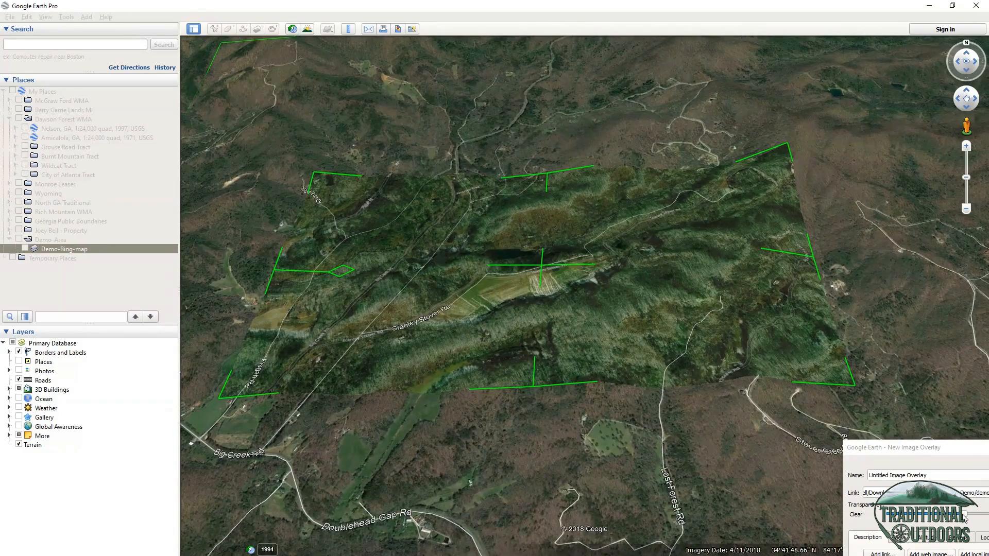
Fade the overlay until it is mostly clear to compare it with the terrain beneath, and raise its opacity again.
left_click_drag(961, 519, 929, 526)
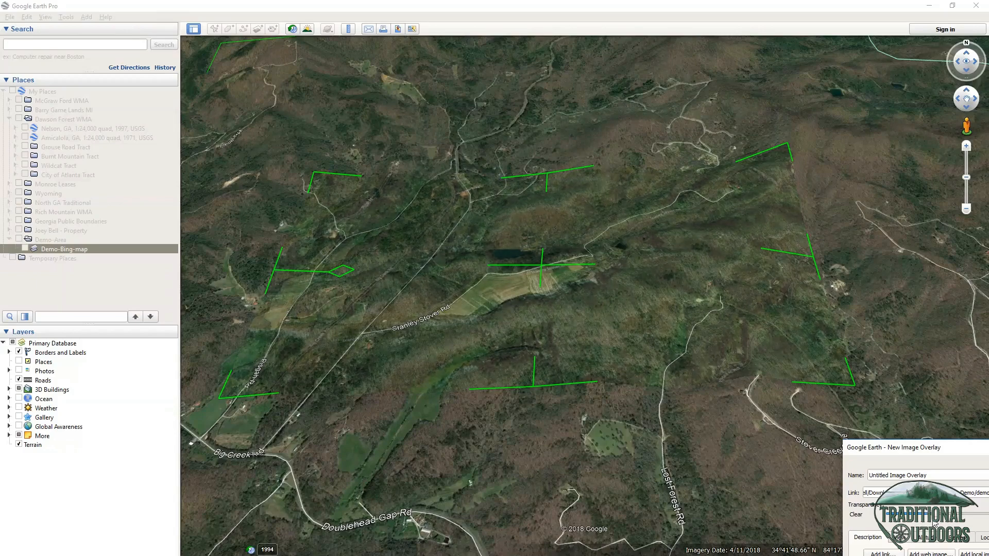
left_click_drag(591, 457, 627, 450)
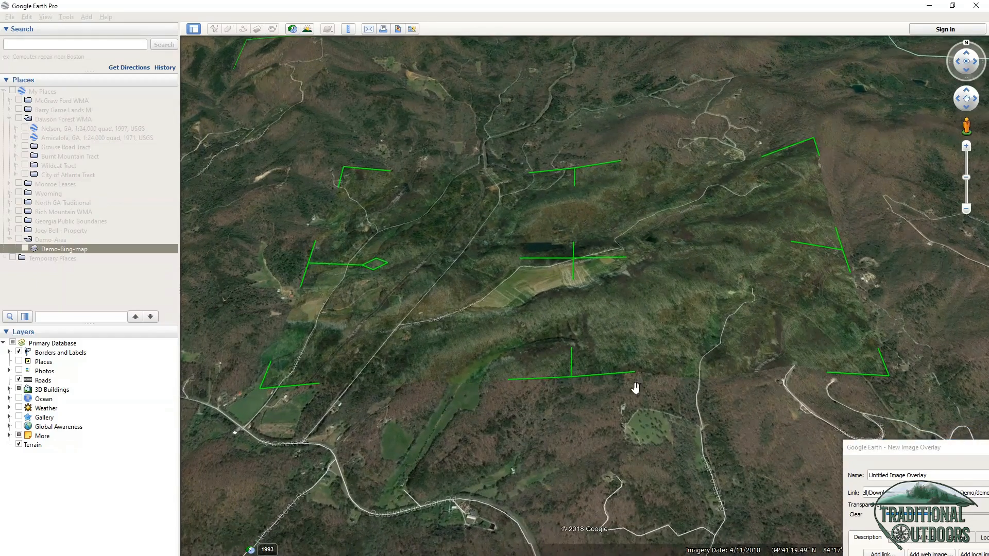
left_click_drag(468, 450, 503, 450)
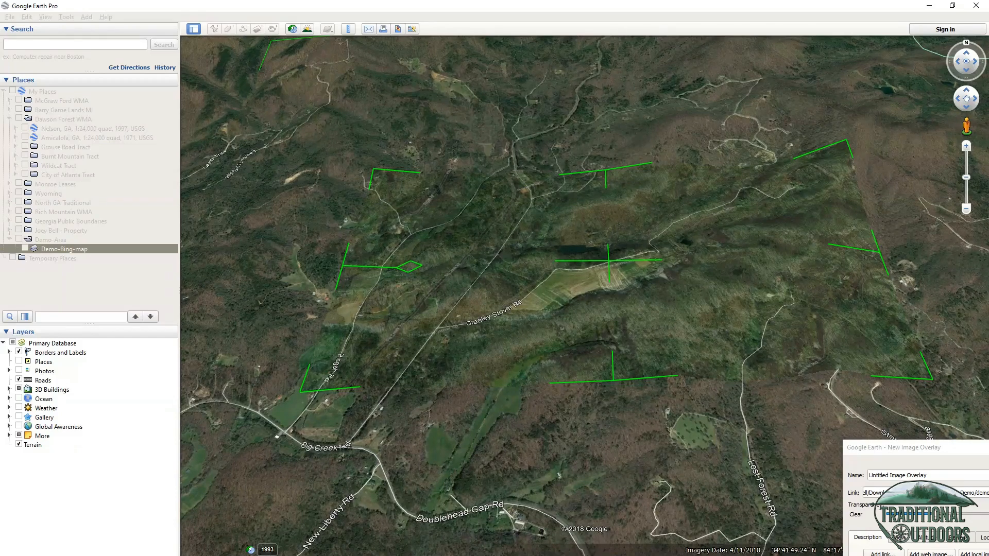
left_click_drag(935, 515, 942, 517)
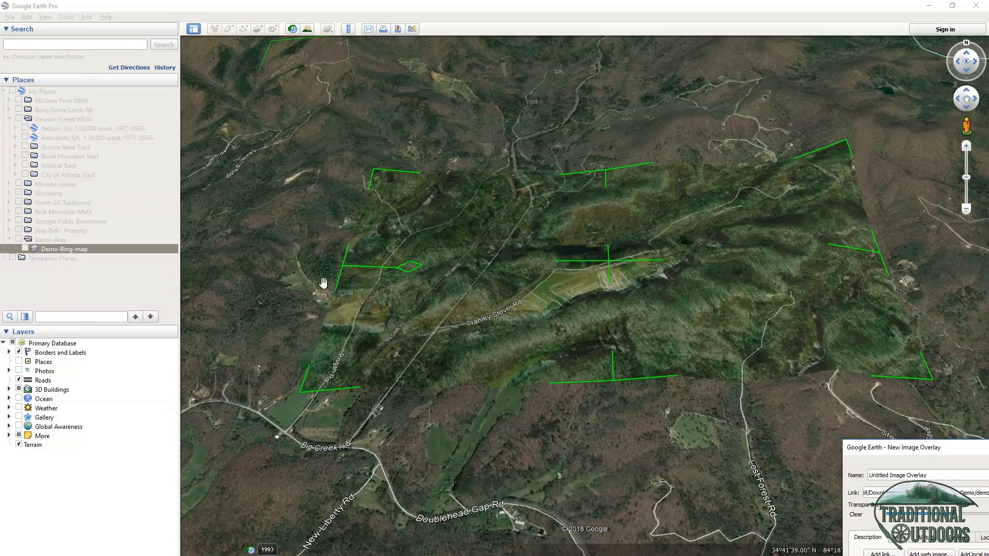
Narrow the overlay from its west edge and pull in its southeast corner to fit the roads beneath.
left_click_drag(344, 270, 385, 283)
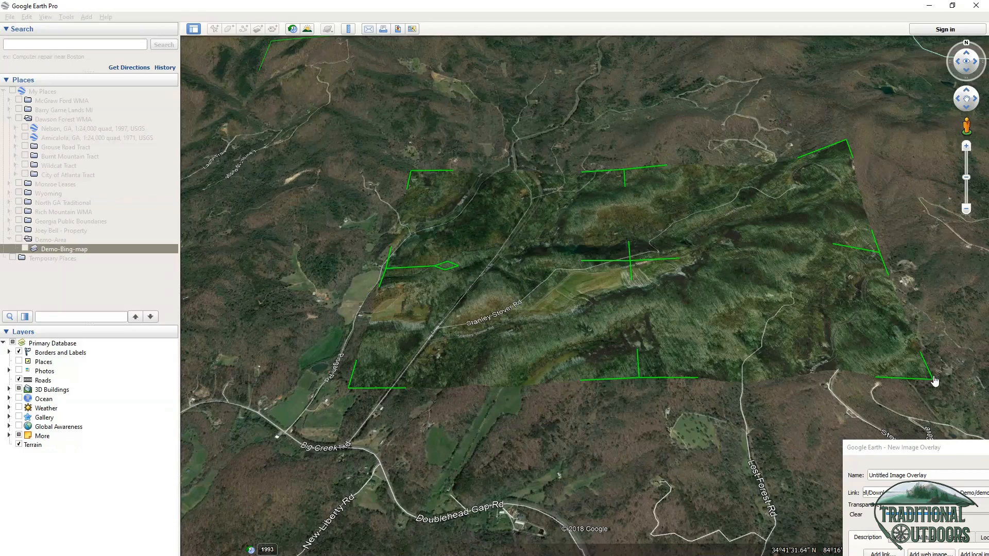
left_click_drag(935, 381, 884, 380)
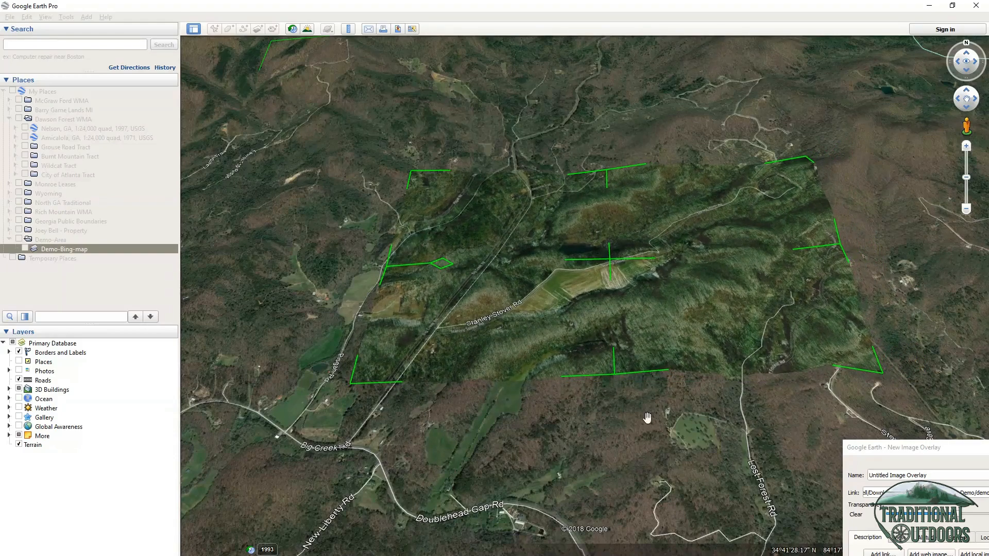
left_click_drag(926, 447, 670, 424)
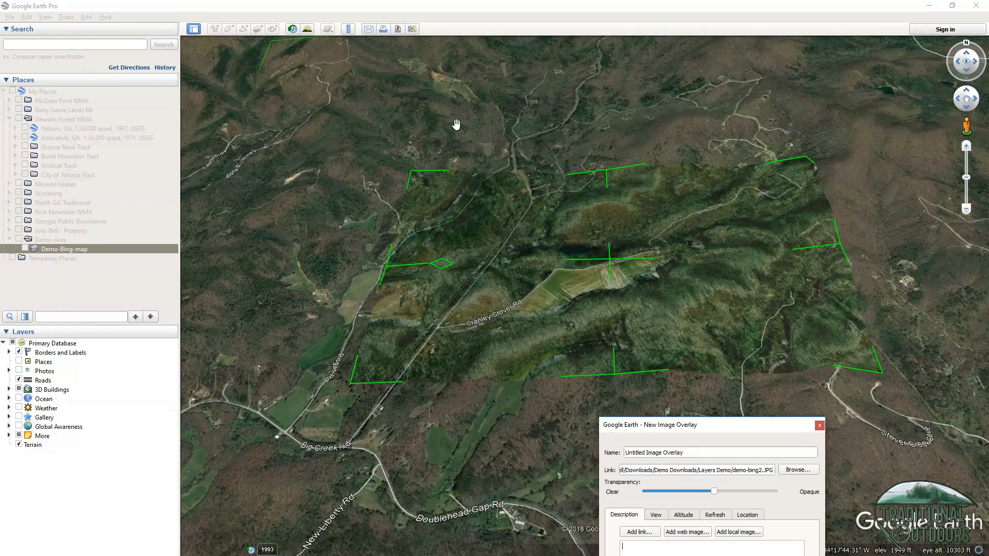
Try rotating the overlay slightly and adjusting its northwest corner, and discard the new image overlay.
left_click_drag(348, 181, 391, 170)
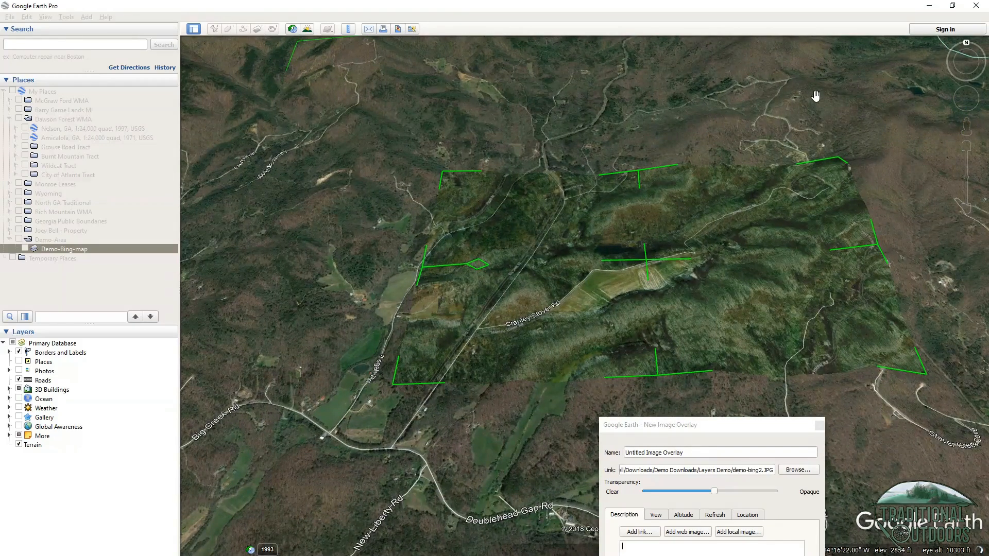
left_click_drag(477, 267, 534, 268)
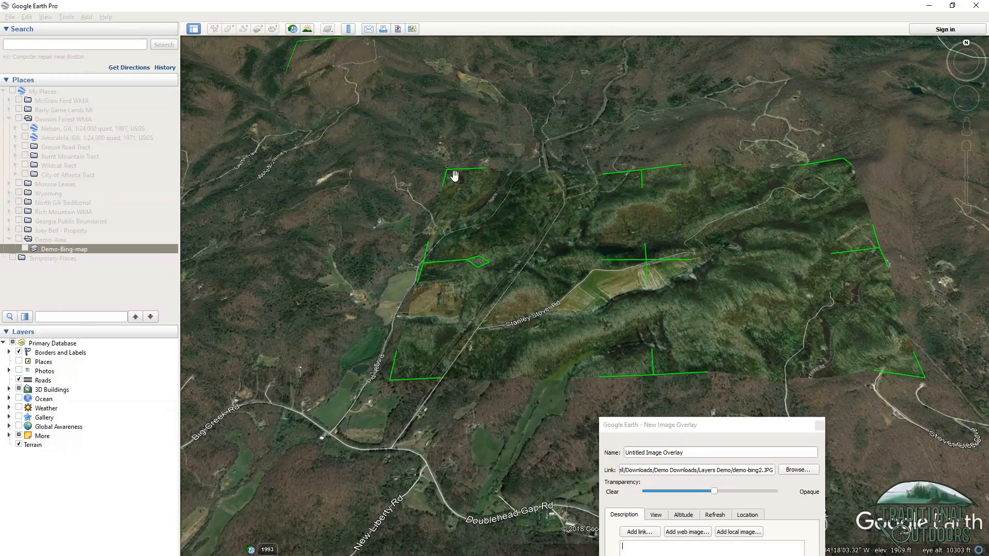
left_click_drag(449, 175, 447, 182)
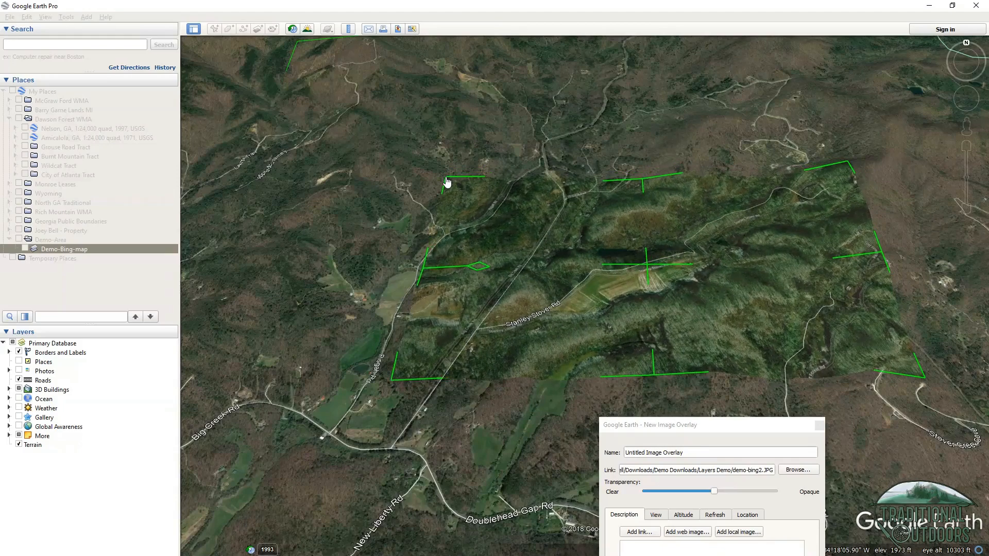
left_click_drag(479, 268, 478, 279)
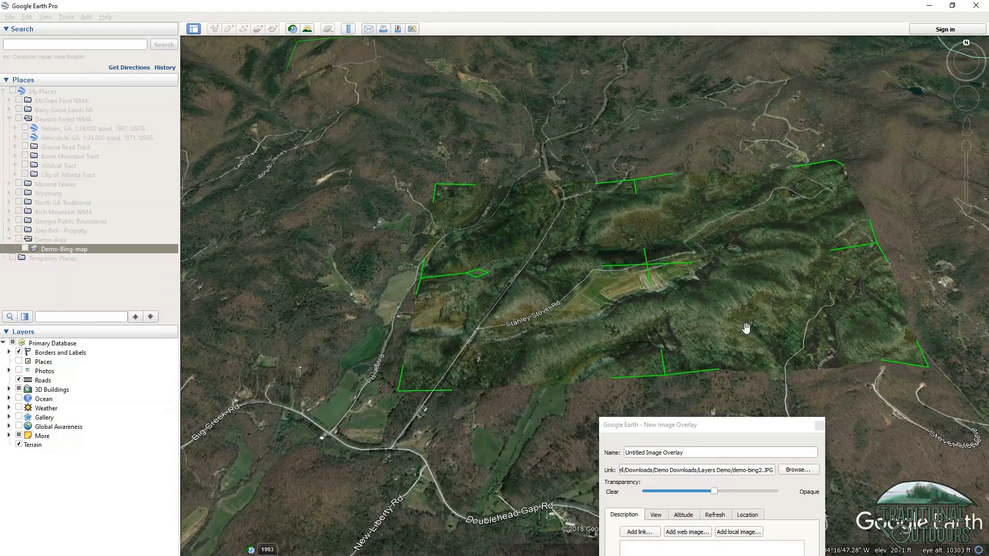
left_click_drag(723, 425, 591, 131)
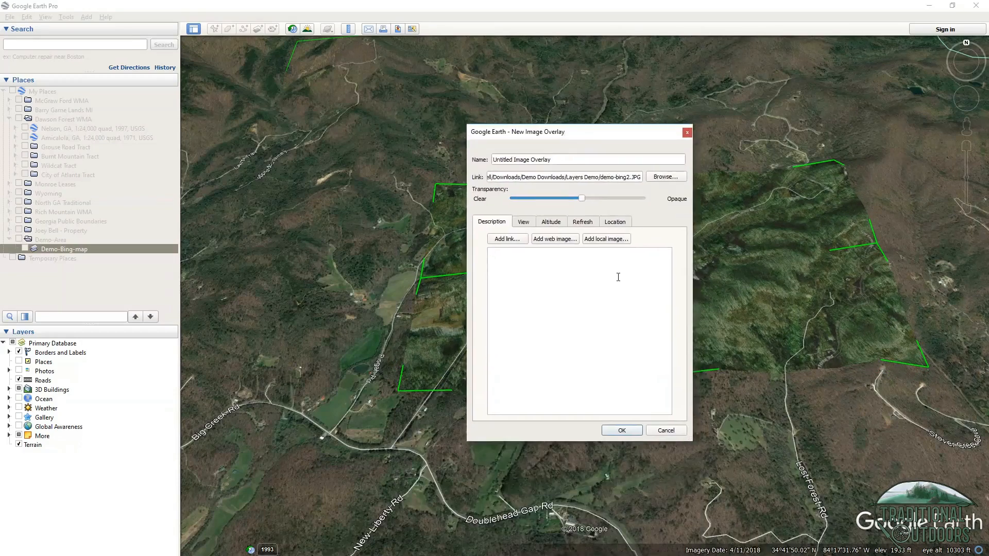
left_click(666, 431)
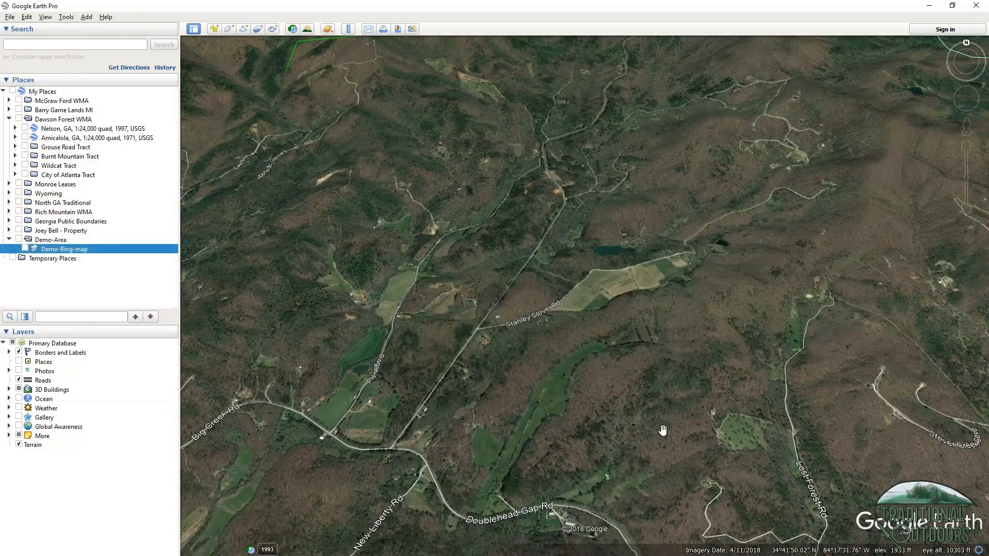
Display the saved Demo-Bing-map overlay from the Demo-Area folder over its whole extent.
left_click(25, 249)
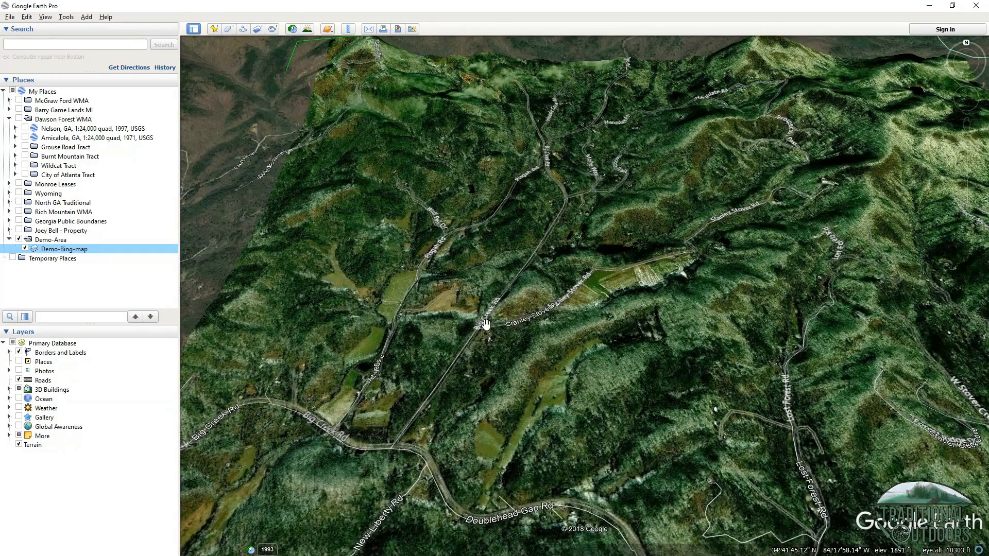
scroll(488, 328, "down", 2)
scroll(488, 329, "down", 2)
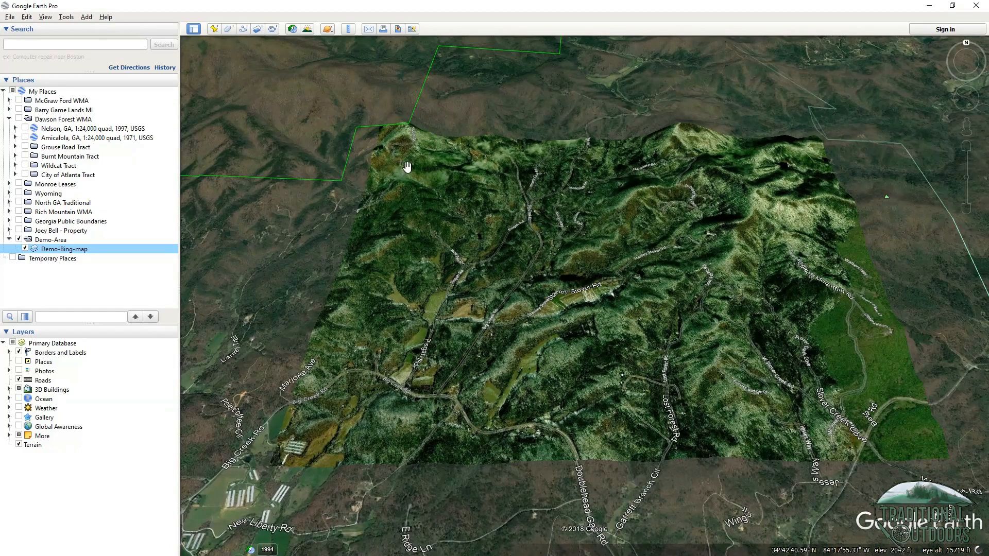
left_click_drag(309, 260, 289, 240)
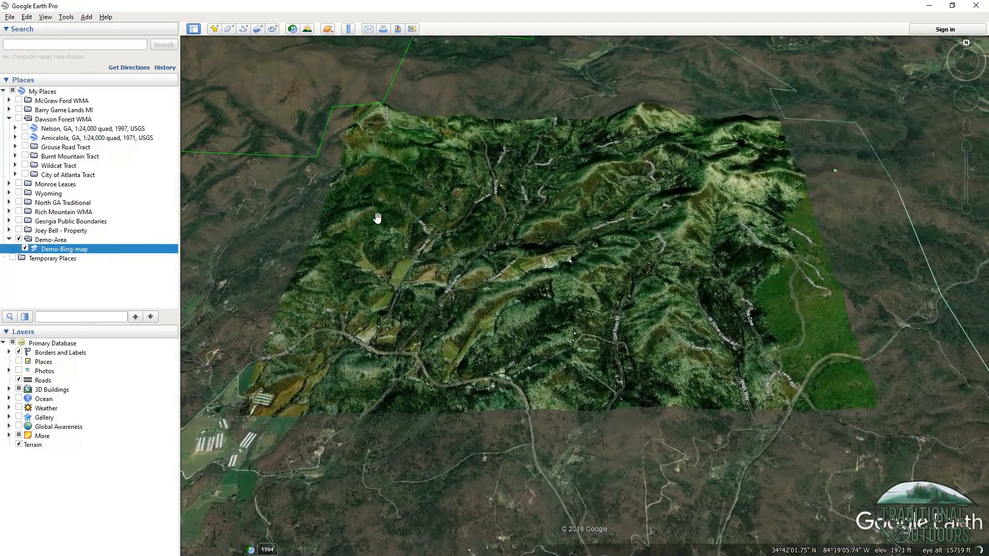
Try fading Demo-Bing-map to about a third of the way from Clear to Opaque to check its alignment, and discard the edit.
right_click(87, 251)
left_click(98, 367)
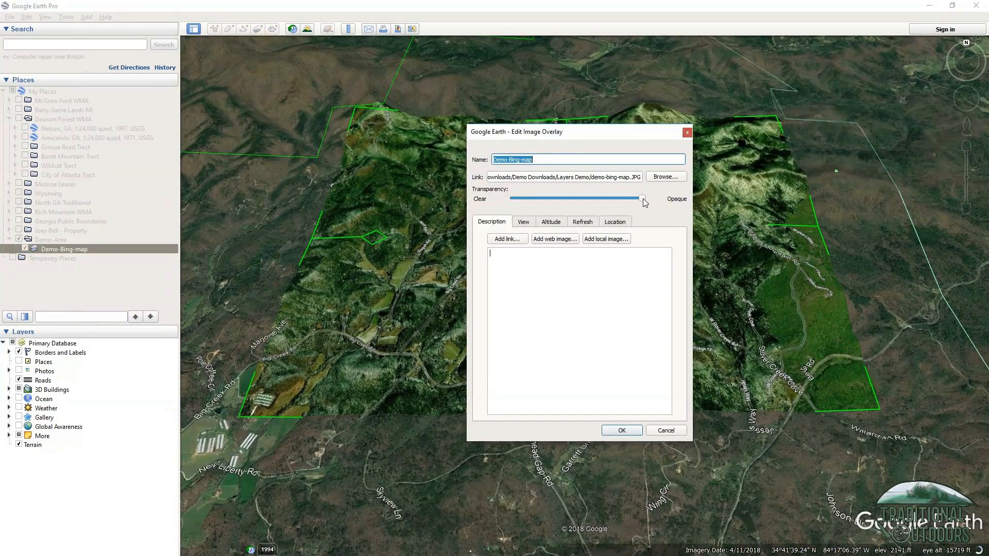
left_click_drag(562, 140, 797, 155)
left_click_drag(879, 213, 768, 227)
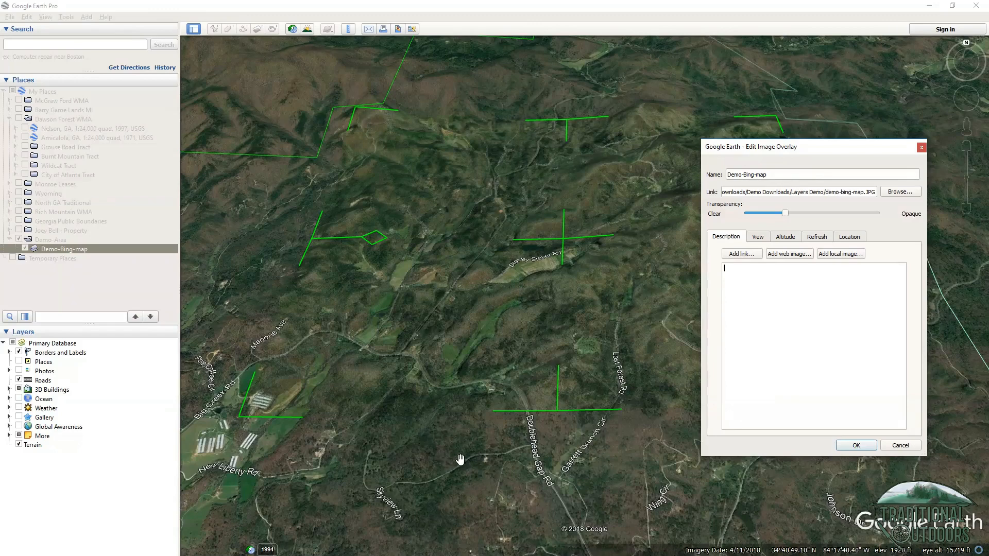
left_click(900, 446)
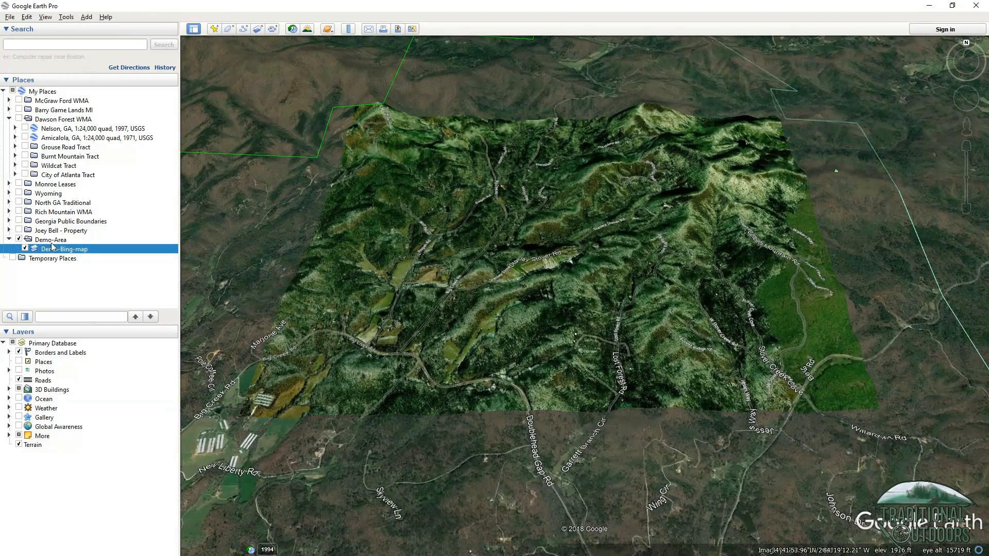
Hide the Demo-Bing-map overlay and collapse the Demo-Area folder.
left_click(25, 249)
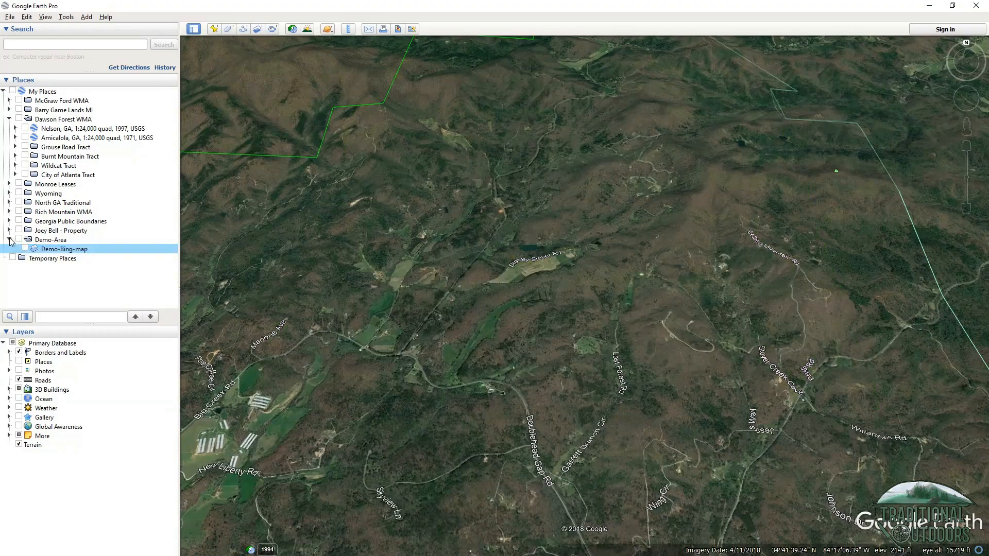
left_click(10, 240)
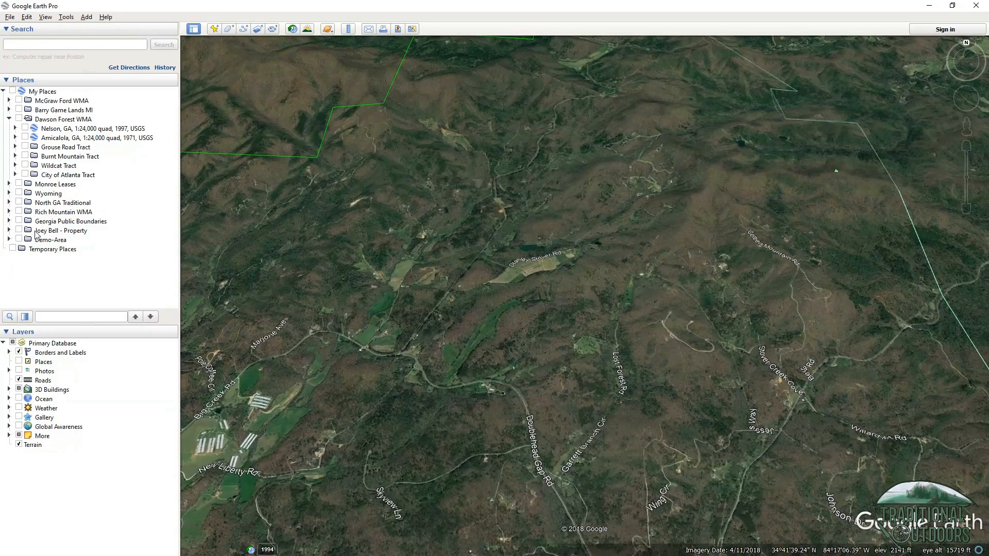
Switch to the browser and examine the Dawson Forest City of Atlanta Tract trails PDF and its web address.
key("alt+Tab")
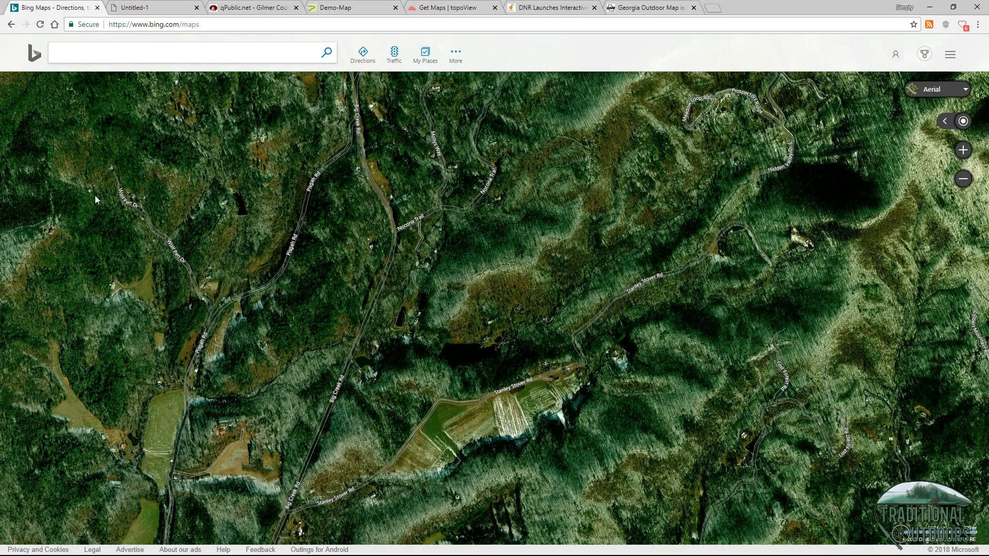
left_click(148, 8)
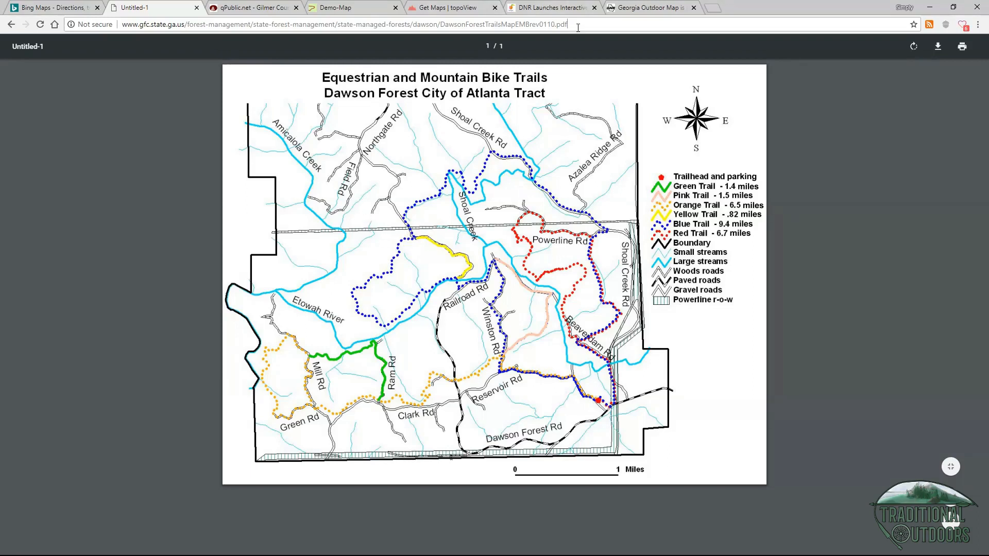
left_click_drag(578, 27, 559, 29)
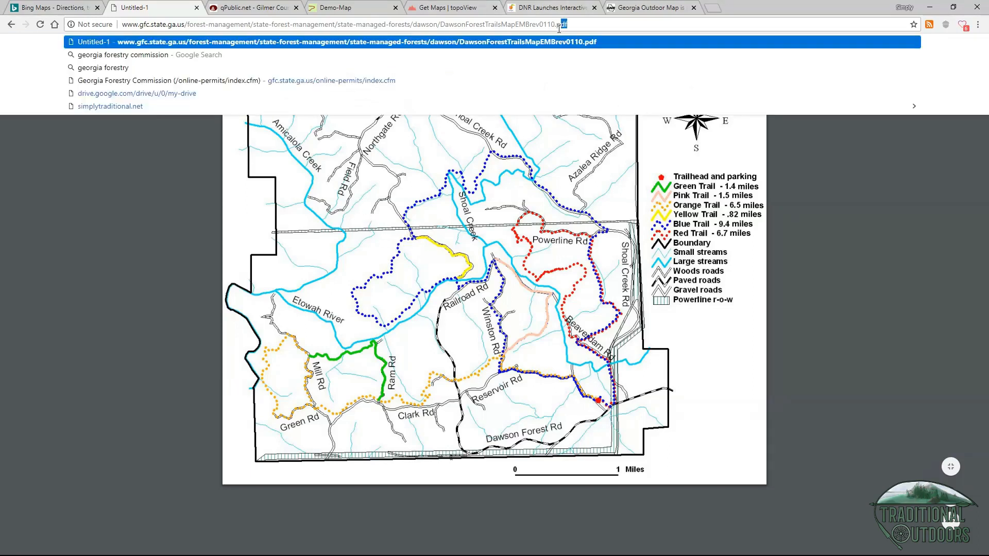
left_click(869, 273)
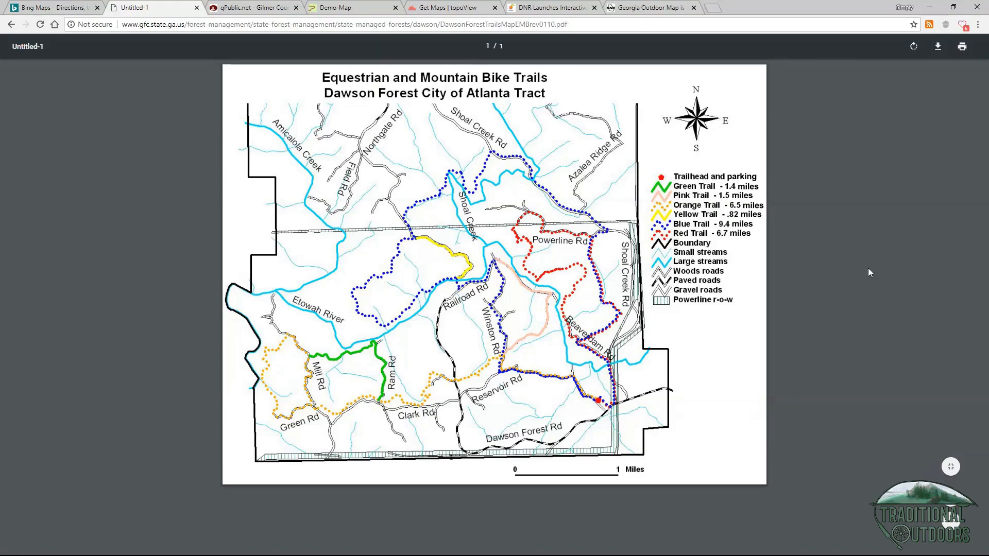
Switch to the Snipping Tool, capture the upper-left part of the Dawson Forest trails map, and put the snip window out of the way.
key("alt+Tab")
key("alt+Tab")
key("Tab")
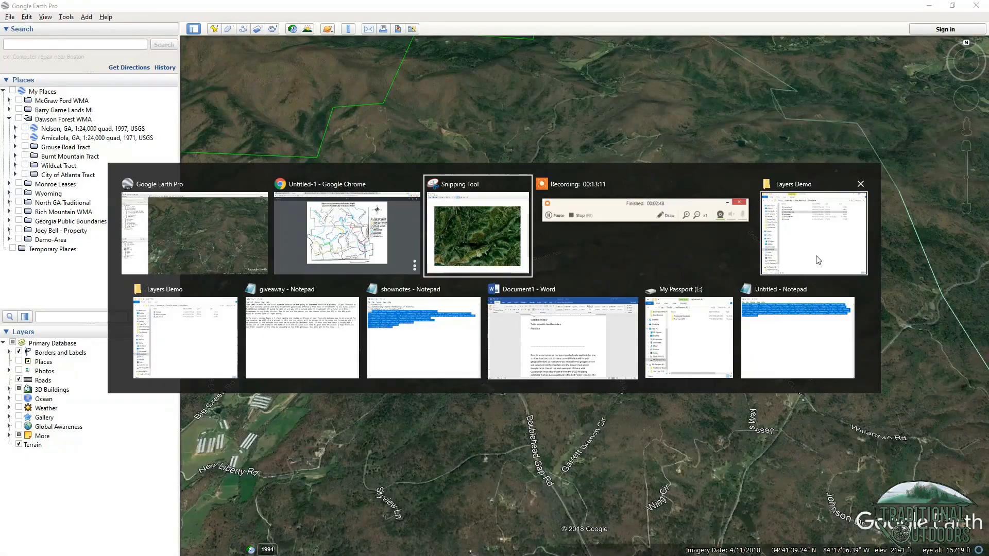
key("alt+Tab")
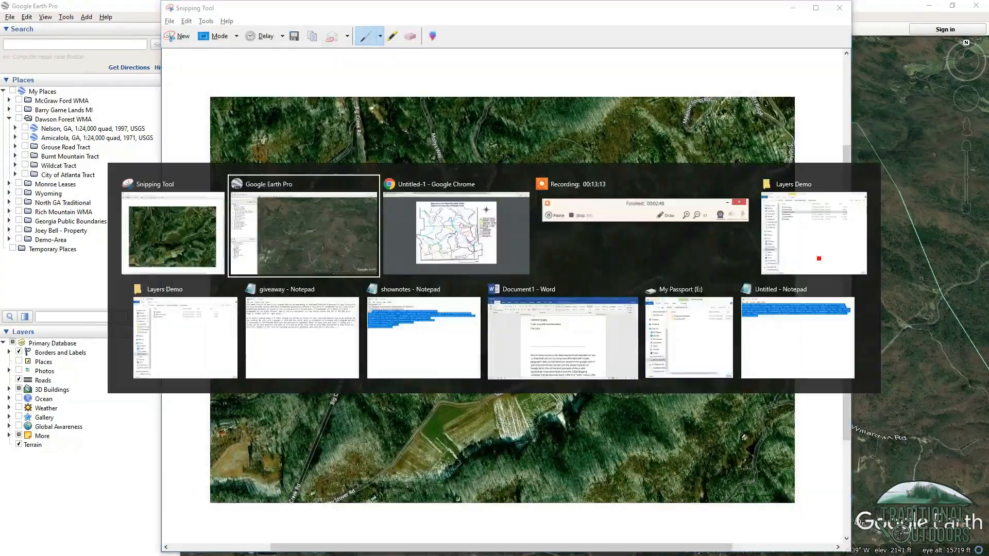
key("Tab")
key("alt+Tab")
key("Tab")
key("alt+Tab")
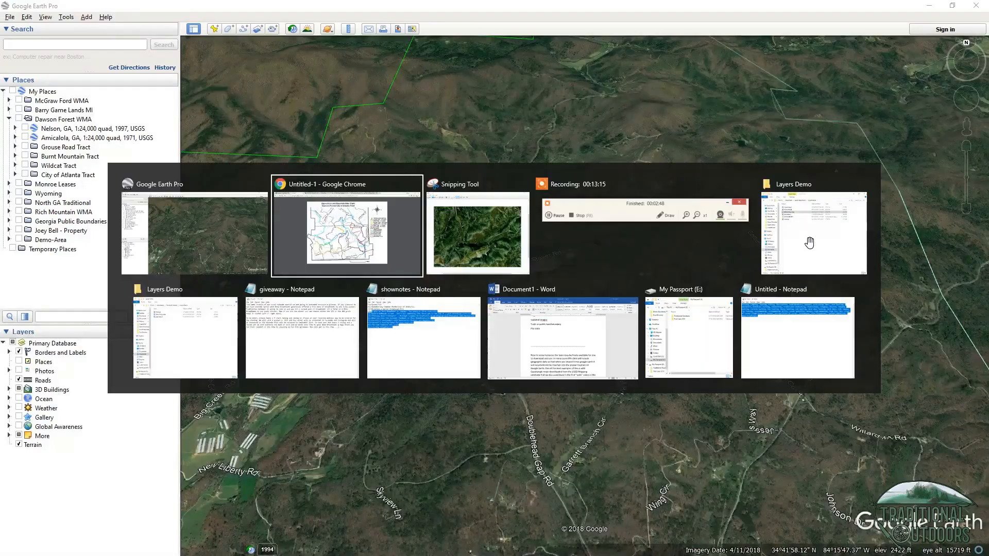
key("alt+Tab")
key("Tab")
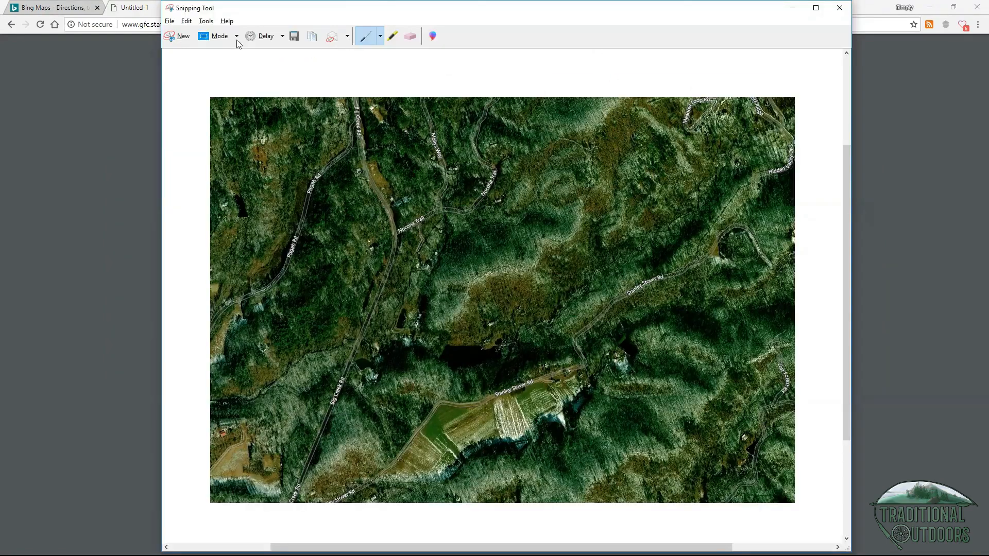
left_click(178, 36)
left_click_drag(223, 67, 591, 338)
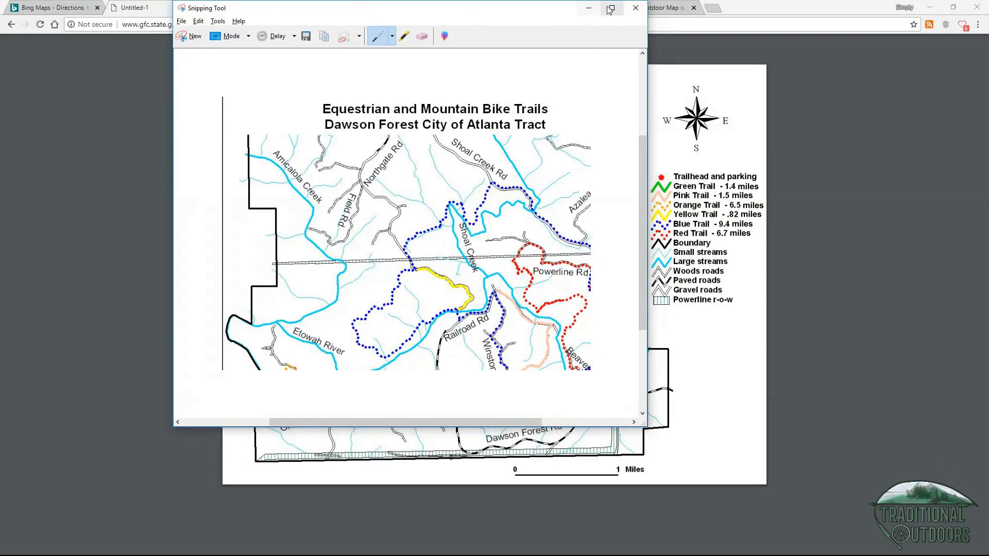
left_click(586, 10)
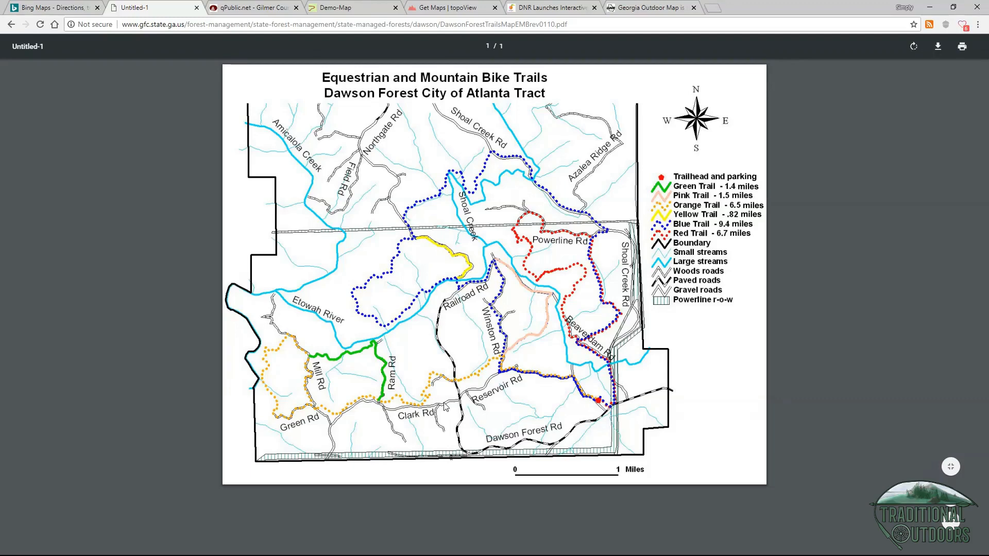
Switch to the Layers Demo folder in File Explorer, show its files as large icons, and select the trailmap image.
key("alt+Tab")
key("alt+Tab")
key("alt+Tab")
key("alt+Tab")
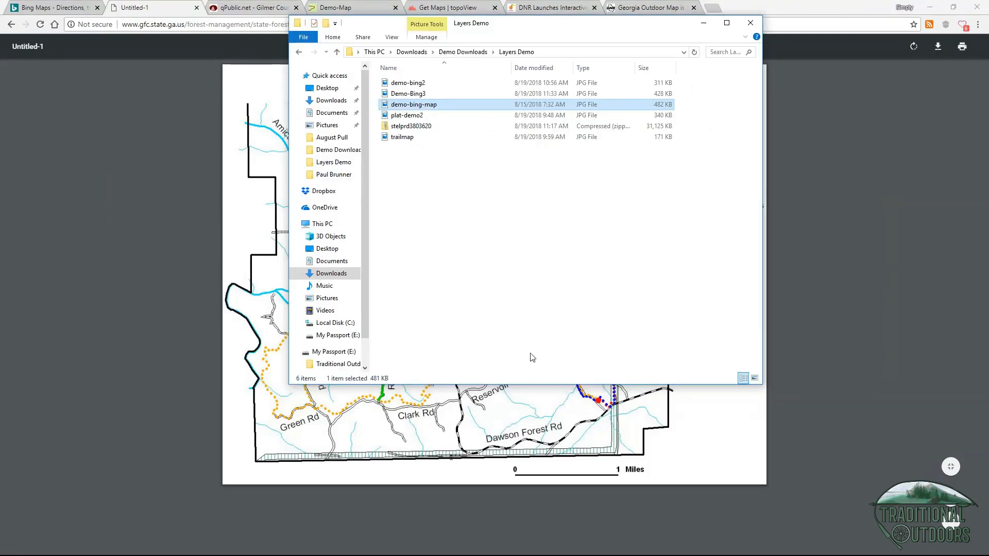
right_click(537, 260)
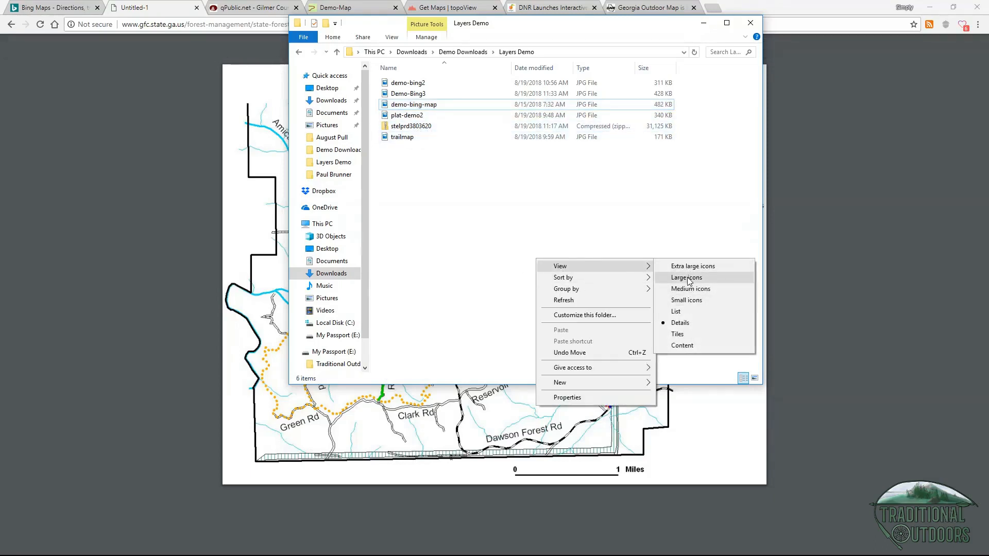
left_click(687, 278)
left_click(690, 106)
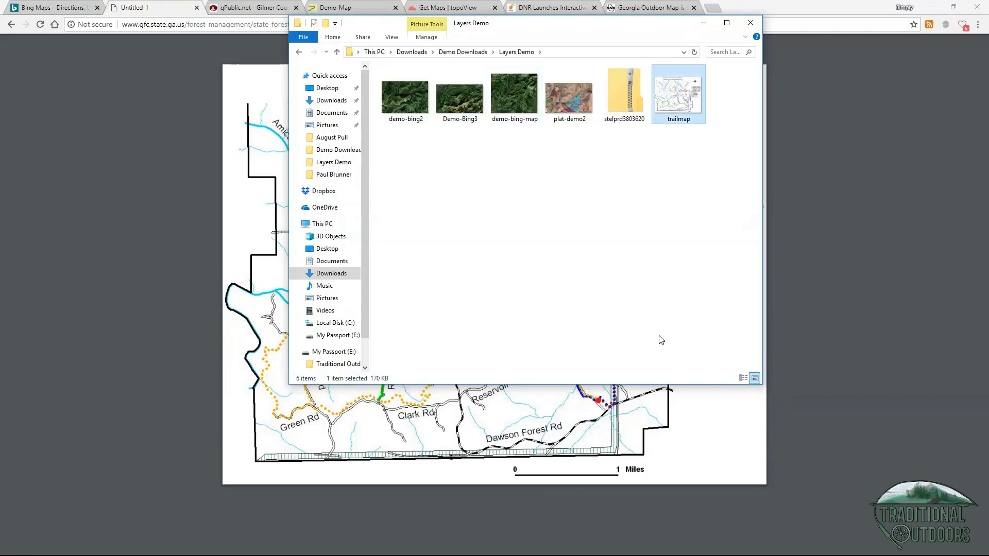
Switch to Google Earth Pro and fly to the Dawson Forest ATL Tract Trails overlay in the City of Atlanta Tract folder.
key("alt+Tab")
key("alt+Tab")
key("alt+Tab")
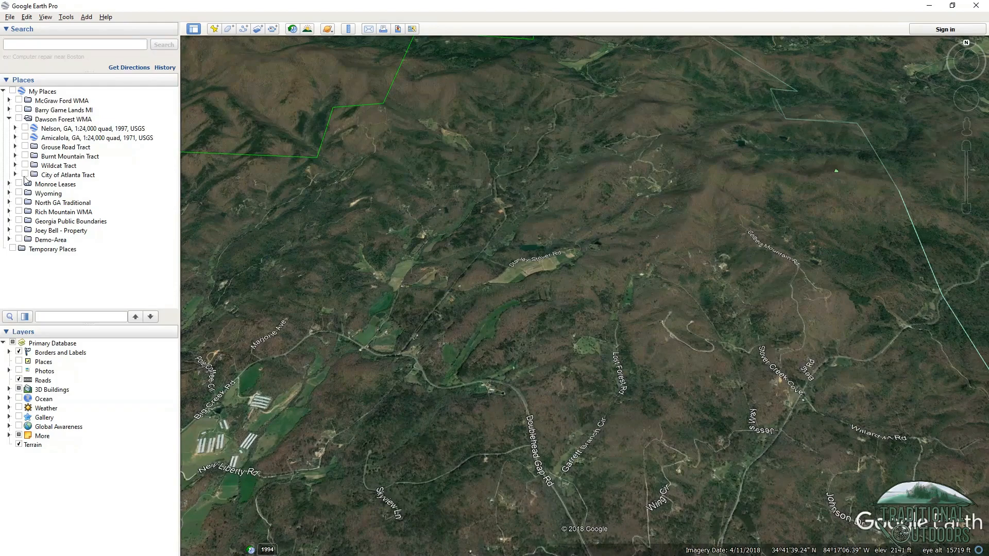
left_click(15, 175)
left_click(100, 250)
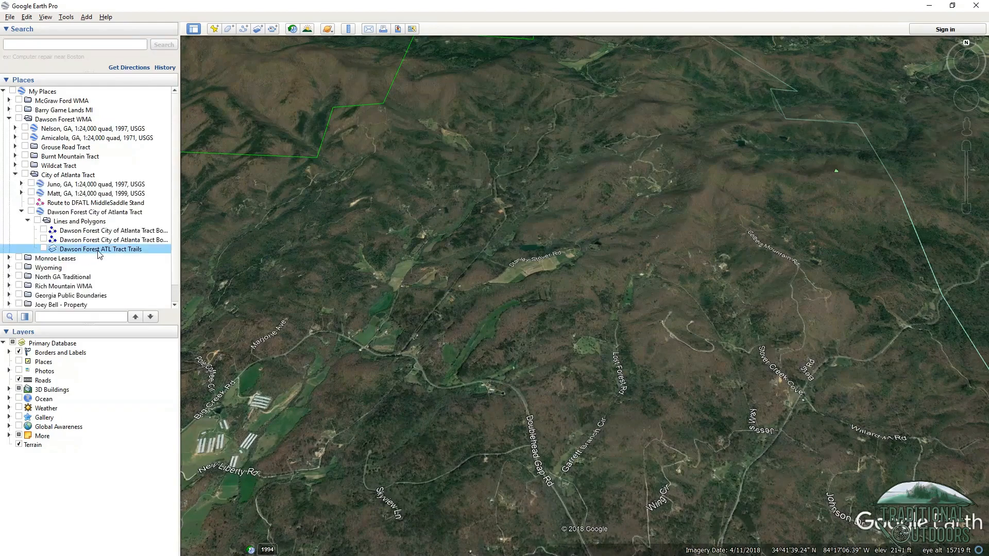
double_click(98, 249)
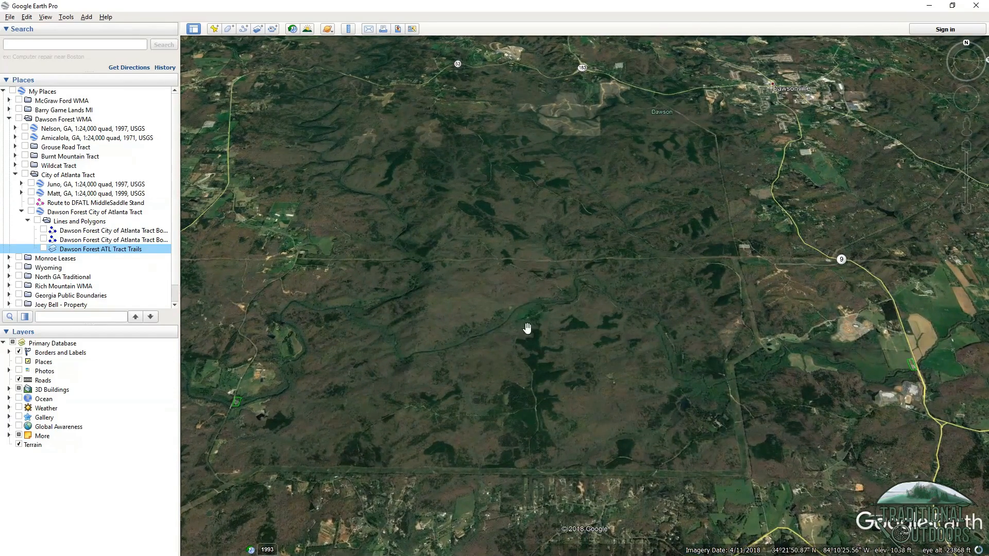
Display the first Dawson Forest City of Atlanta Tract boundary together with the Dawson Forest ATL Tract Trails overlay.
left_click(46, 241)
left_click(44, 231)
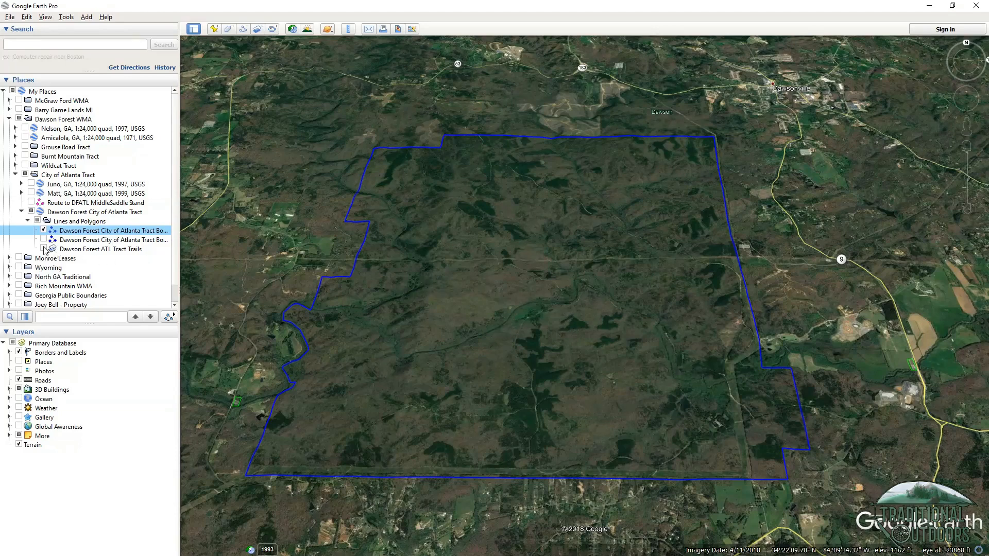
right_click(84, 251)
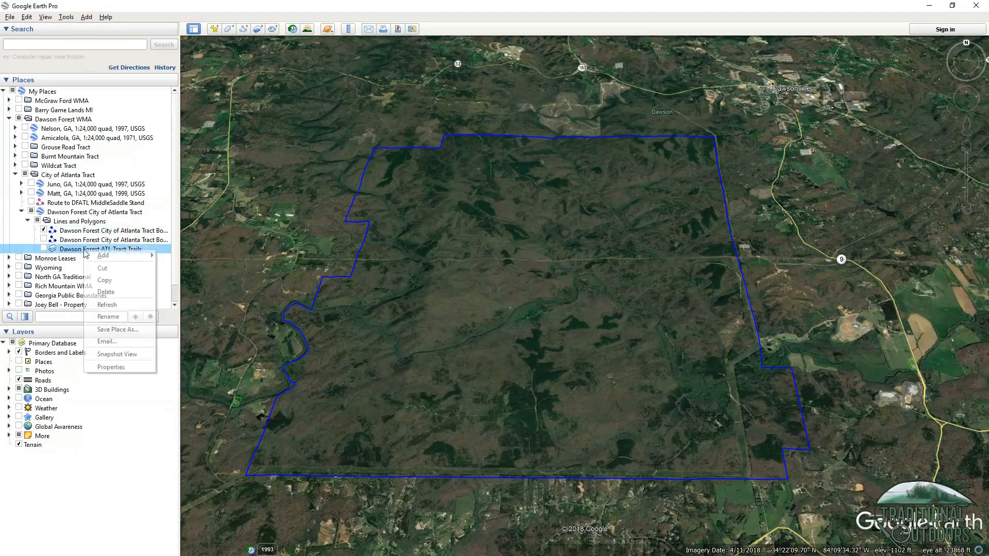
left_click(111, 367)
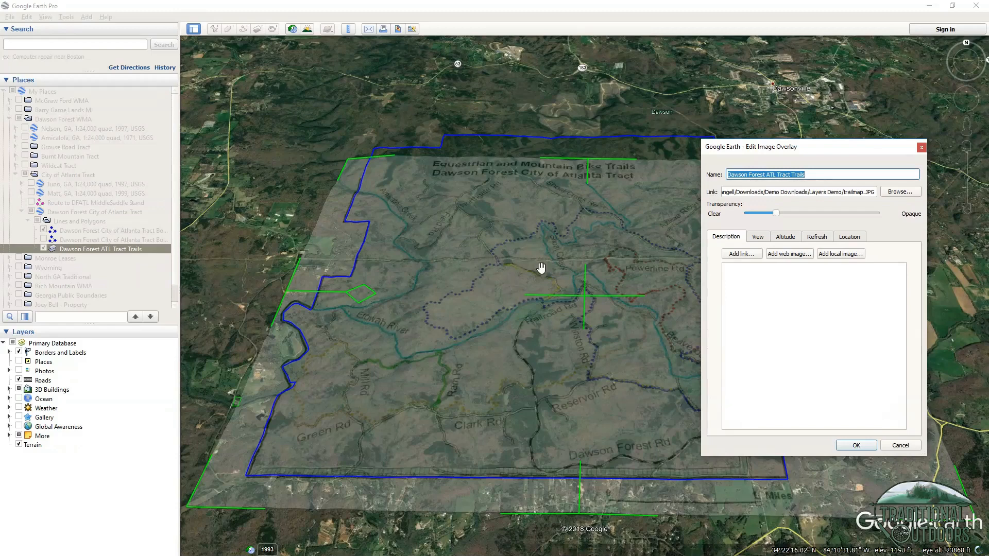
left_click(901, 446)
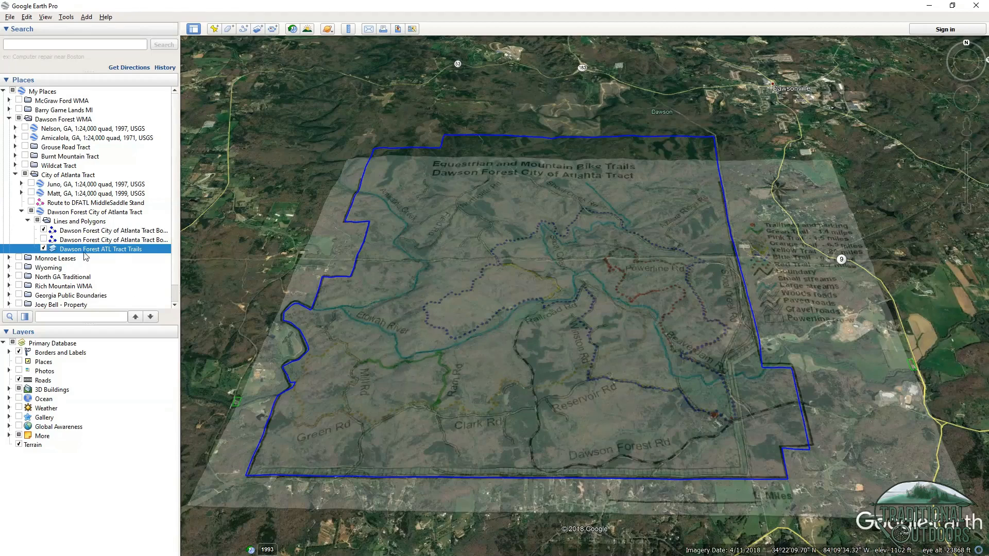
Open the Dawson Forest ATL Tract Trails overlay for editing and compare it fully opaque and fully clear against the boundary and terrain.
right_click(89, 250)
left_click(123, 367)
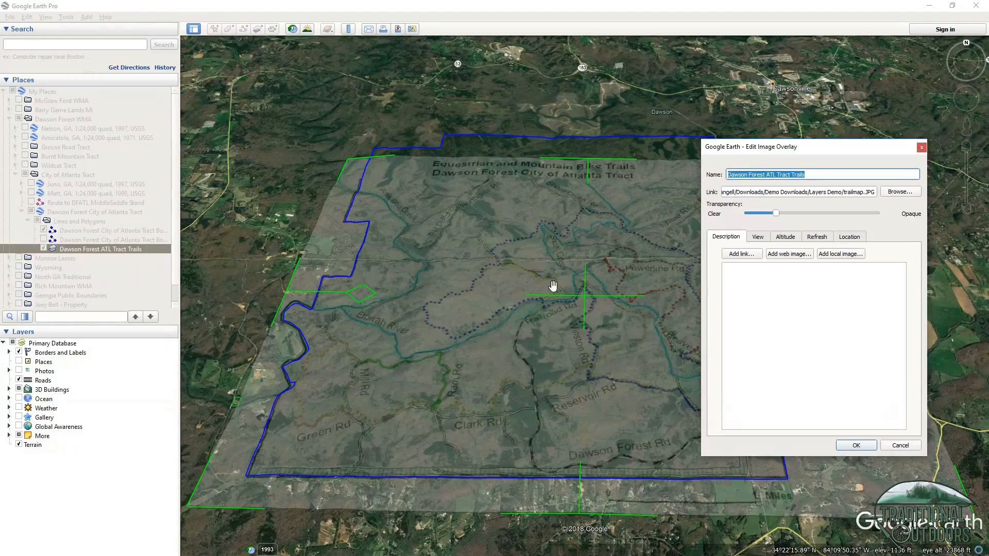
left_click_drag(775, 216, 895, 215)
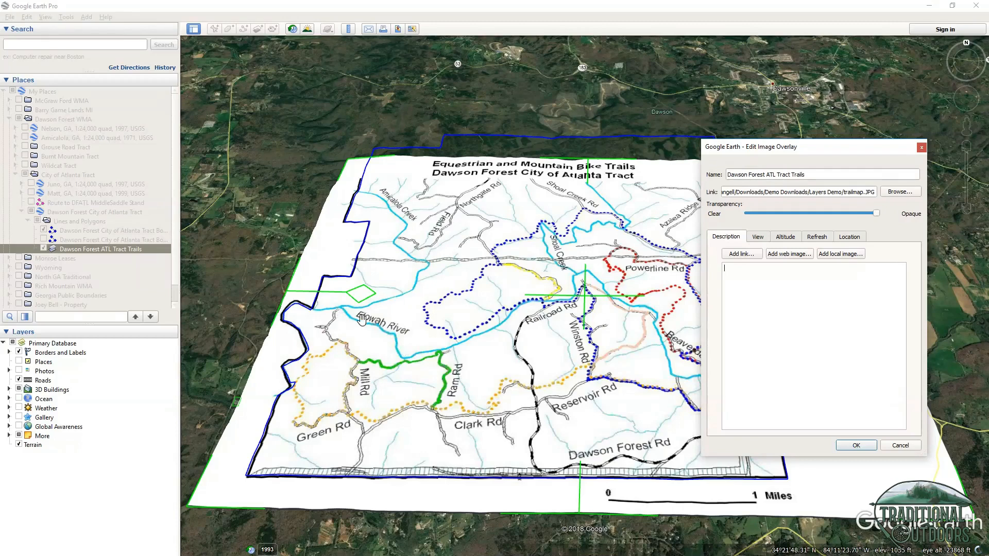
left_click_drag(778, 150, 466, 96)
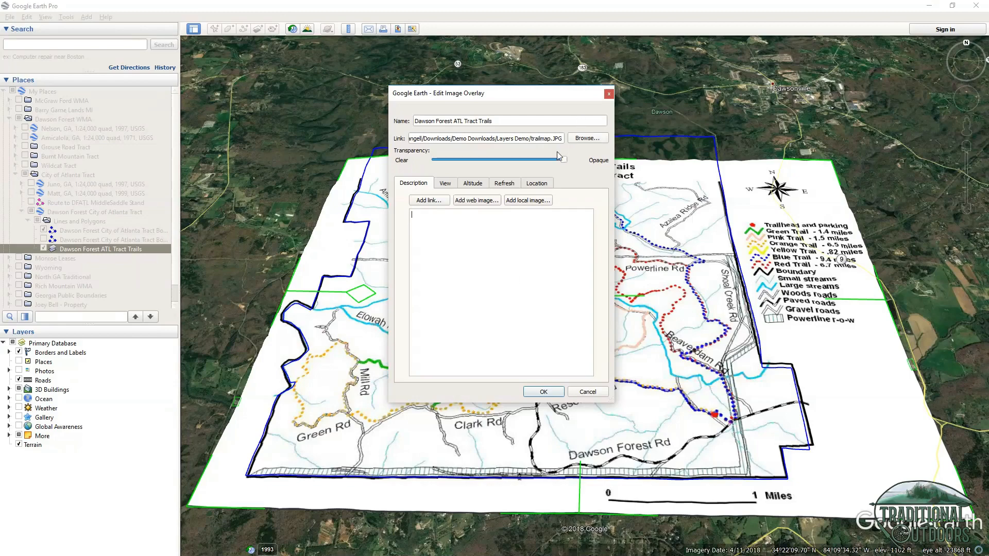
left_click_drag(562, 159, 434, 163)
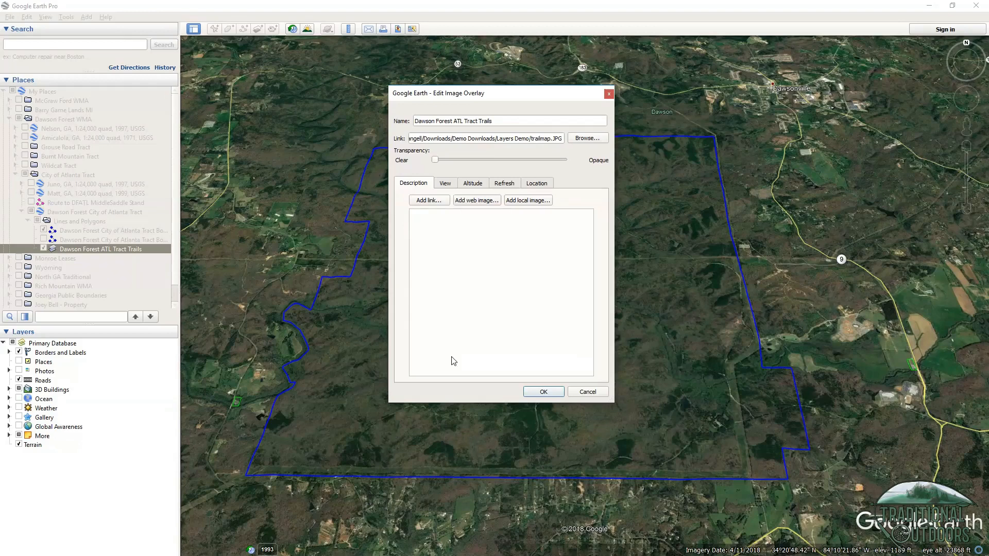
left_click_drag(455, 103, 673, 73)
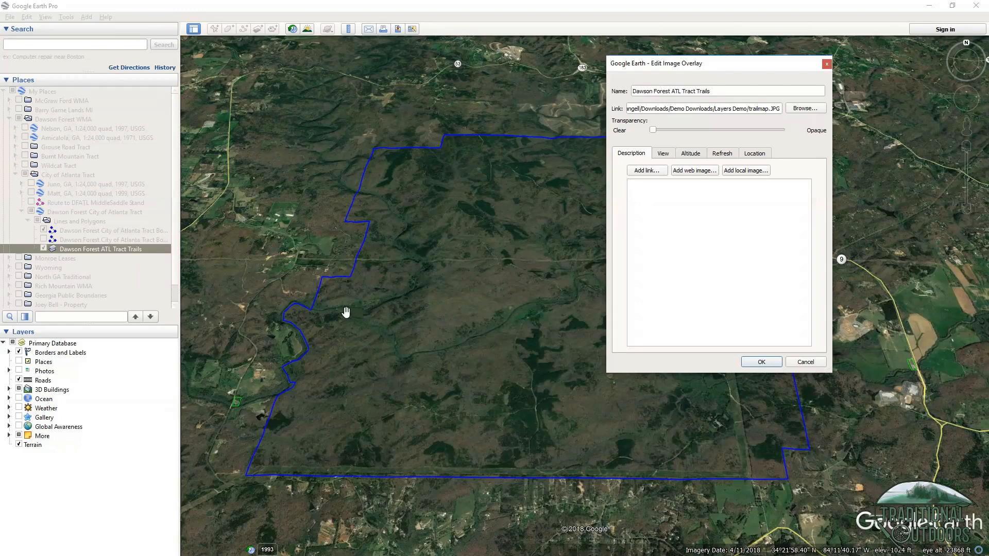
Set the trails overlay's transparency to a little over a third of the way from Clear to Opaque and save the edit.
left_click_drag(653, 133, 727, 132)
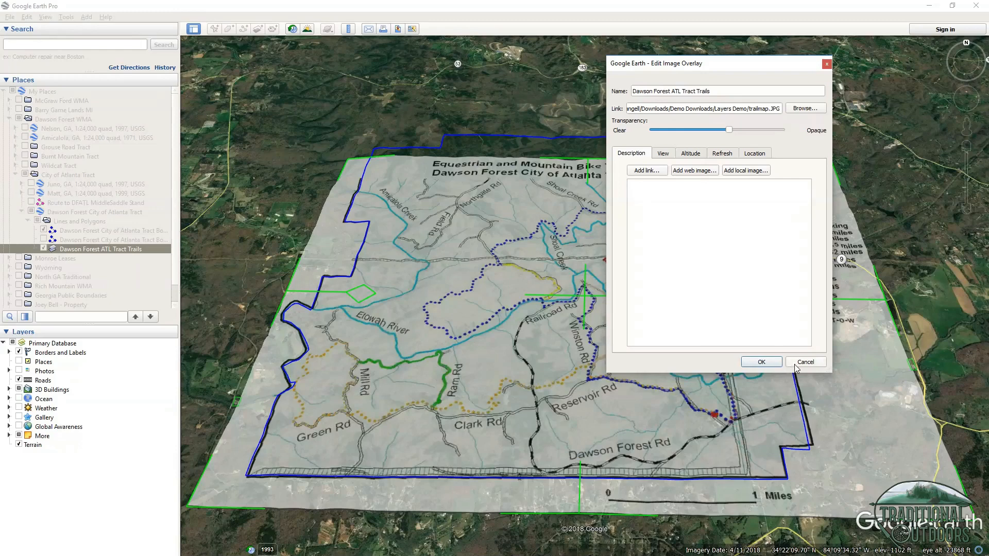
left_click_drag(729, 133, 701, 133)
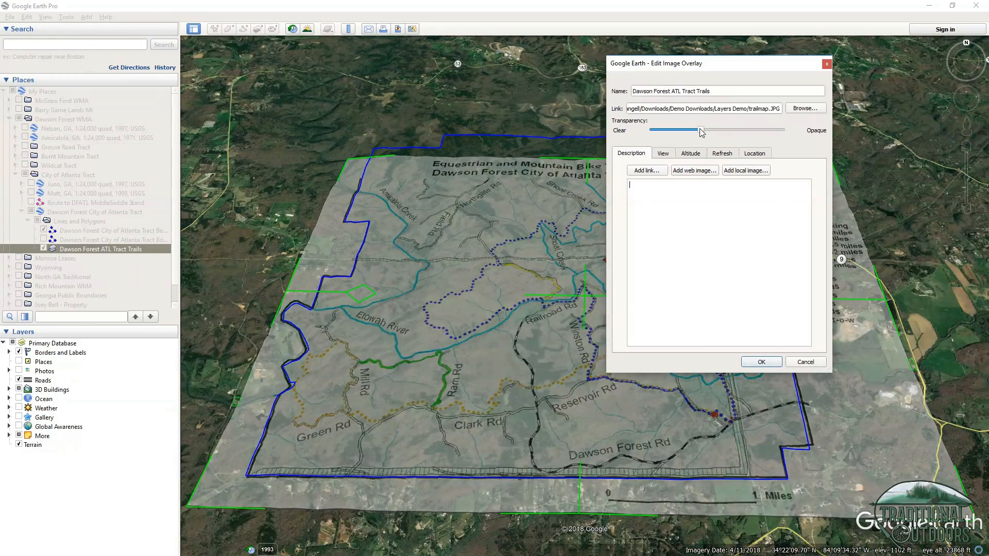
left_click(761, 362)
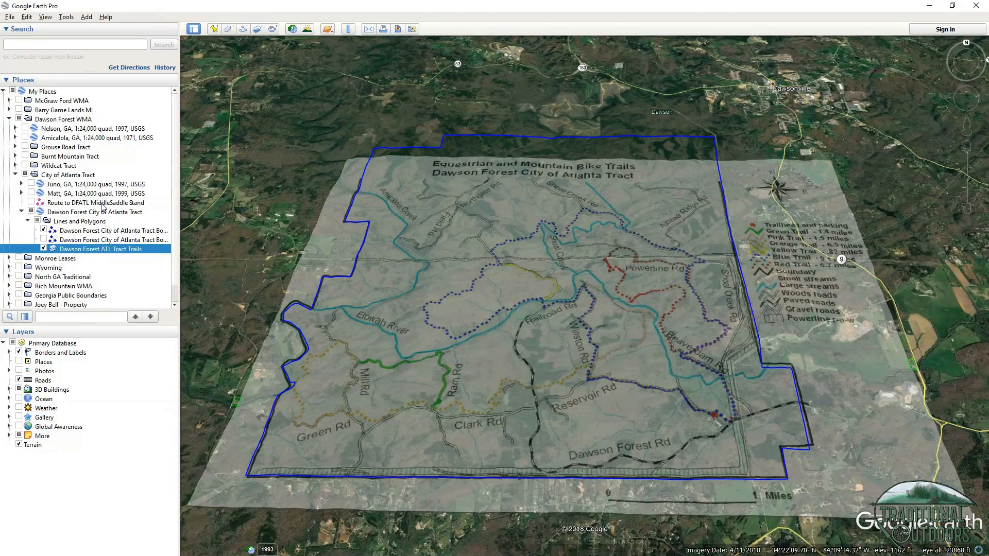
Display Route to DFATL MiddleSaddle Stand alone, hiding the trails overlay and tract boundary and collapsing their Dawson Forest City of Atlanta Tract group.
left_click(31, 203)
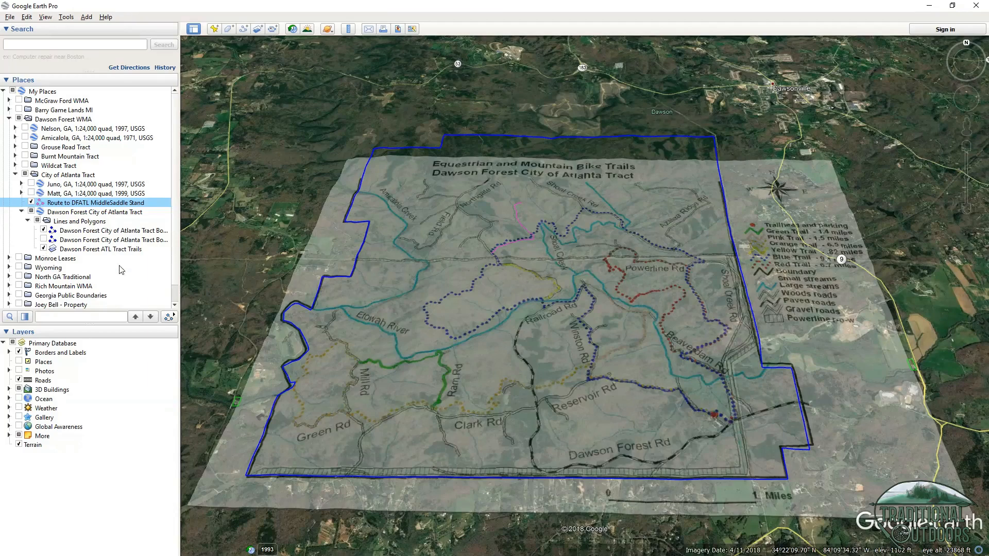
left_click(44, 249)
left_click(43, 231)
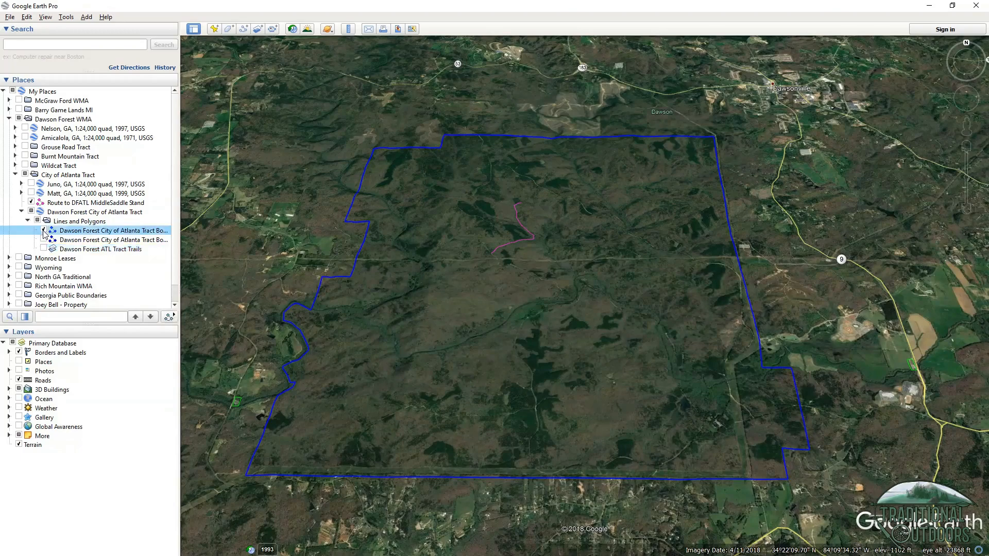
left_click(22, 212)
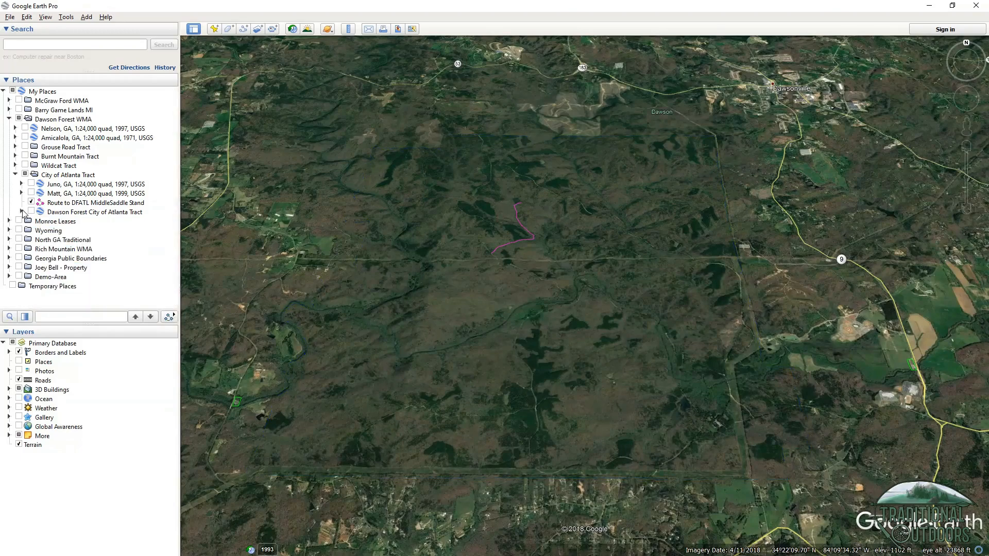
Fly back to the Demo-Area folder's location and center the terrain around Stanley Stover Rd.
double_click(50, 277)
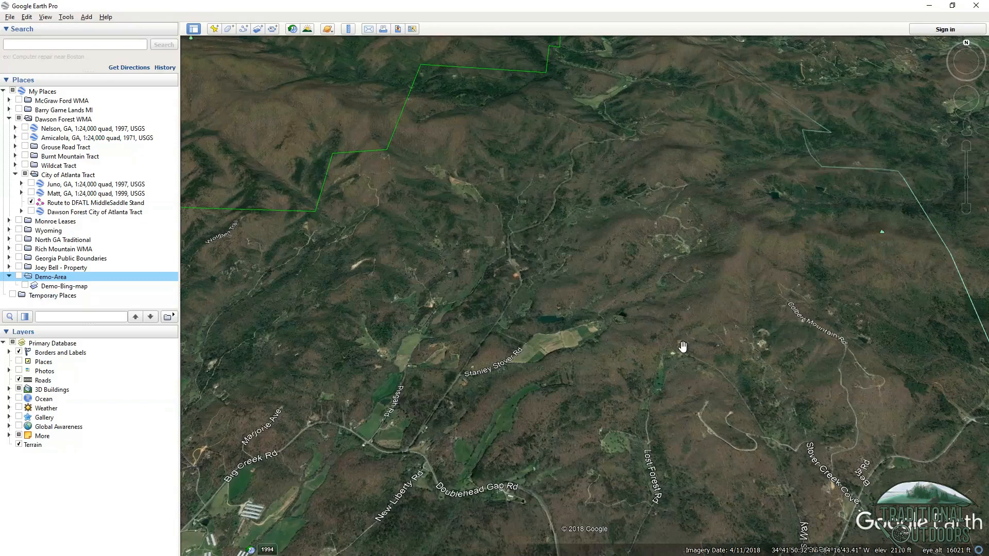
left_click_drag(651, 331, 606, 290)
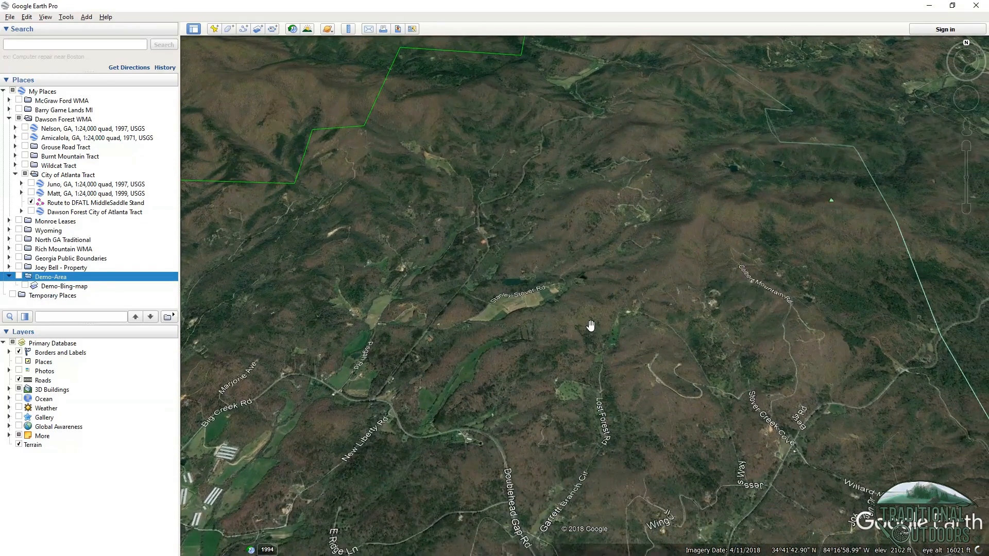
Switch to the browser's qPublic.net map of Gilmer County and compare its parcels with the Google Earth terrain around Stanley Stover Rd.
scroll(592, 318, "up", 3)
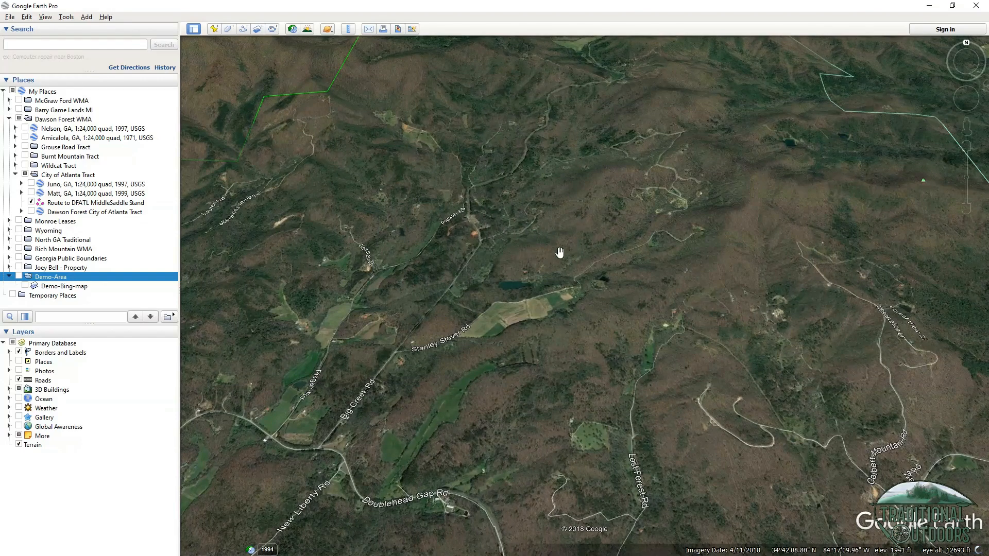
left_click_drag(568, 257, 587, 273)
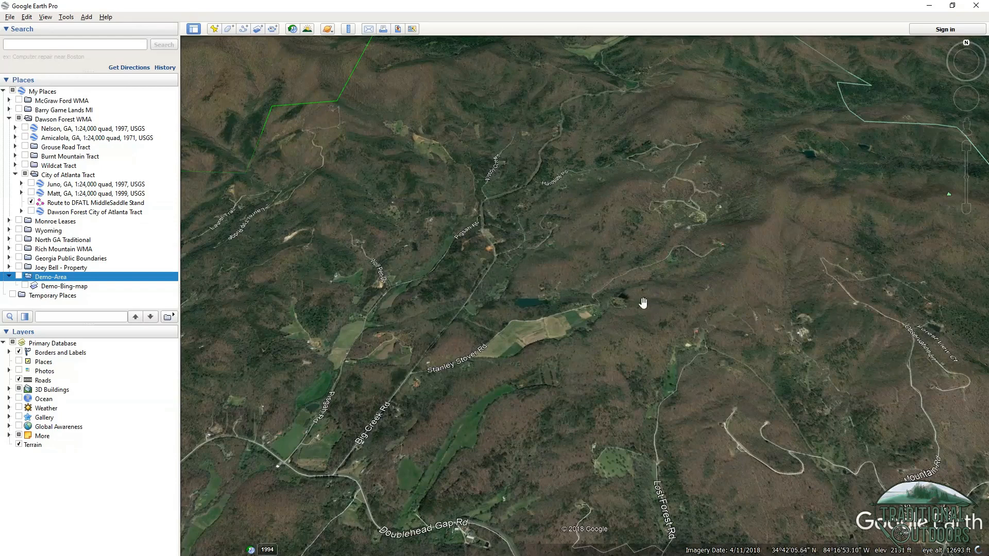
left_click_drag(636, 316, 649, 313)
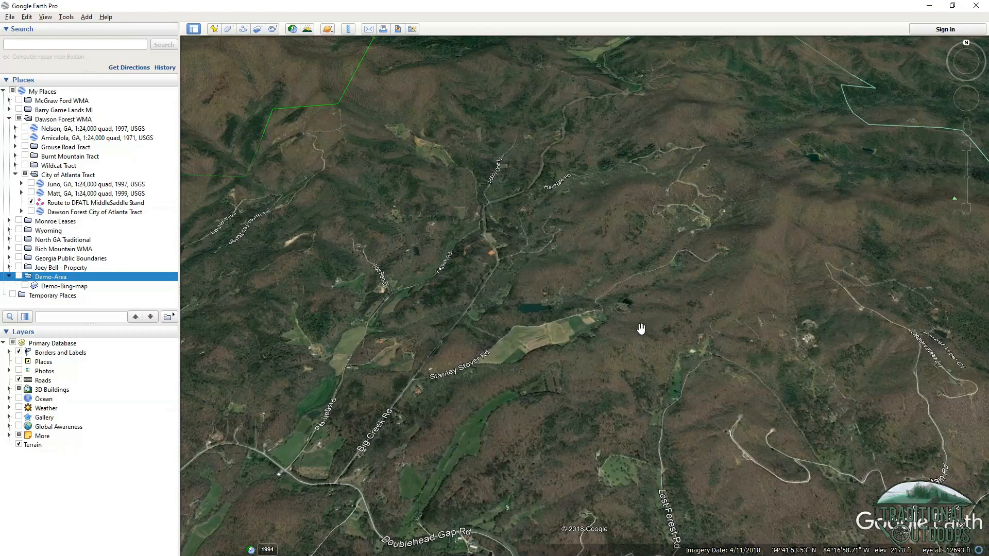
left_click_drag(643, 323, 632, 325)
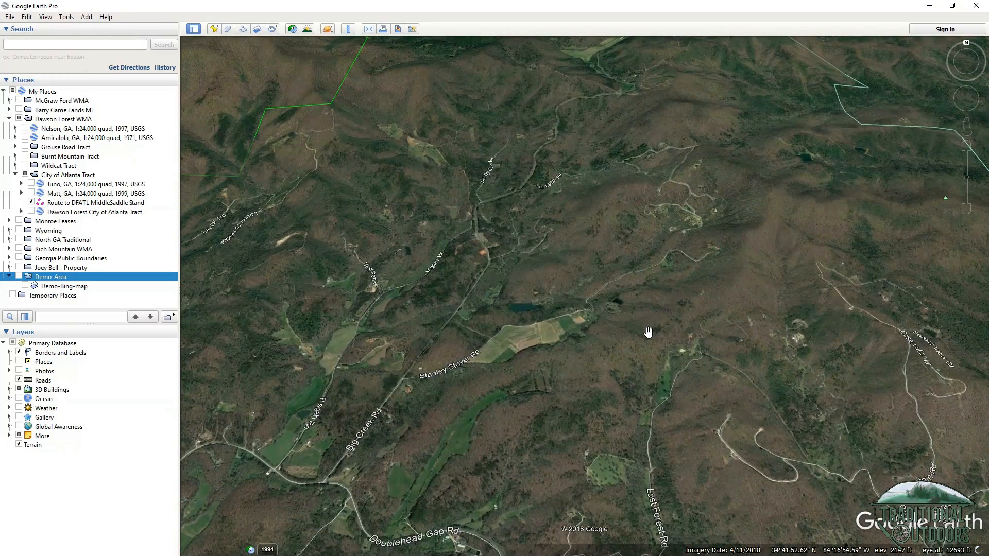
key("alt+Tab")
key("alt+Tab")
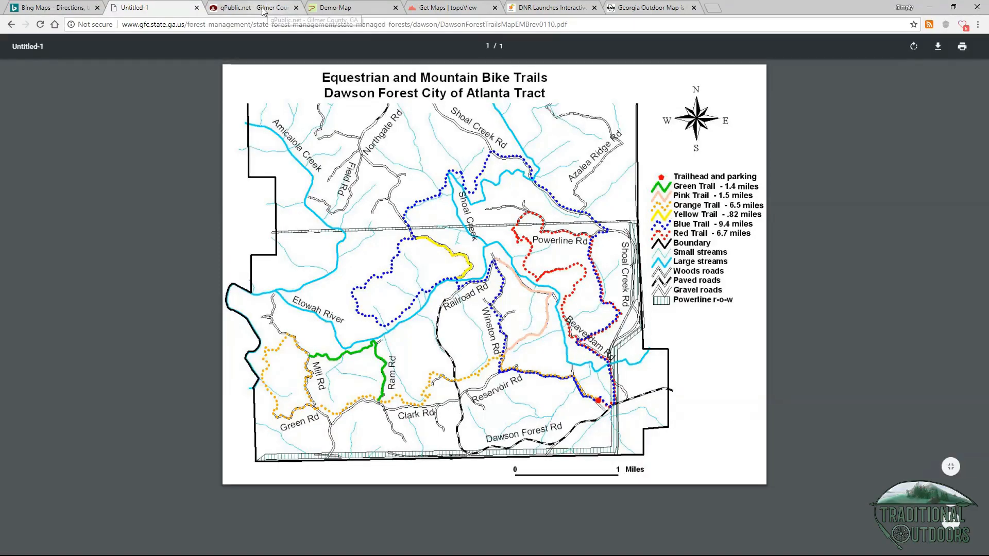
left_click(262, 10)
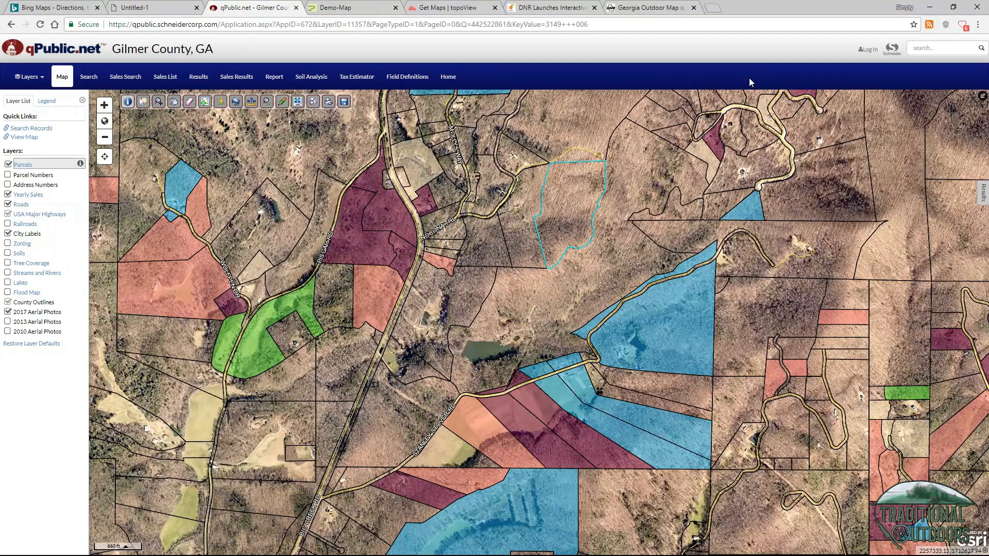
key("alt+Tab")
key("alt+Tab")
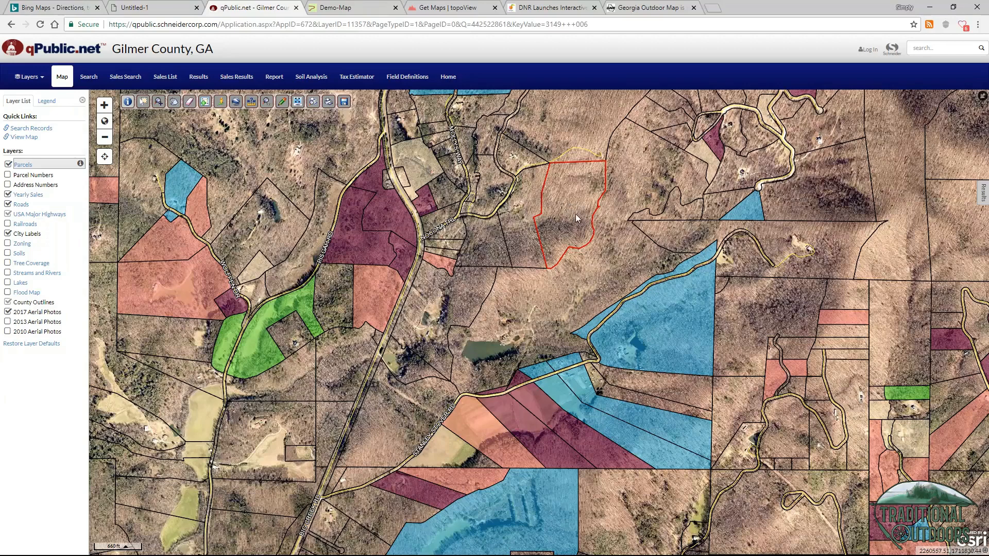
Look up the parcel record for the highlighted tract north of the pond, then close its information popup.
left_click(567, 200)
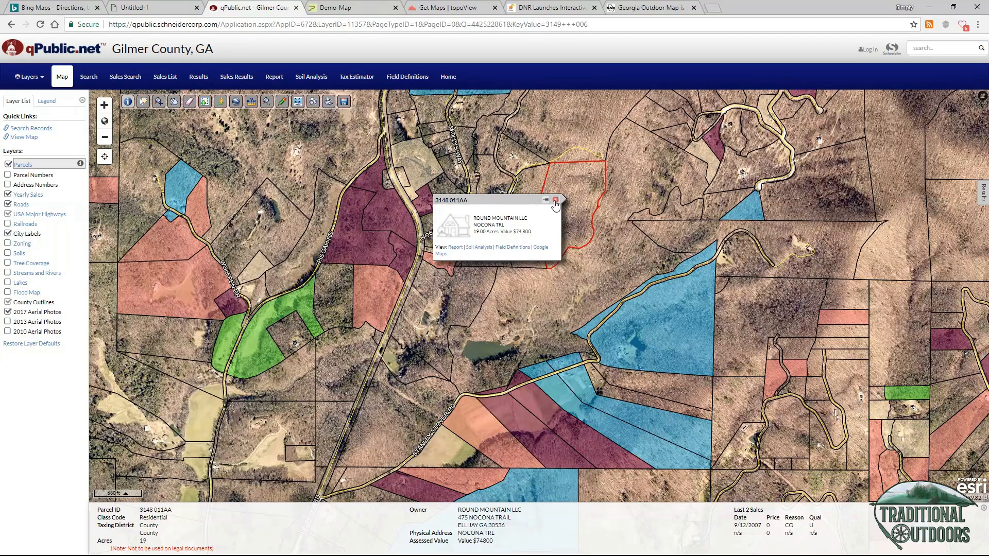
left_click(556, 201)
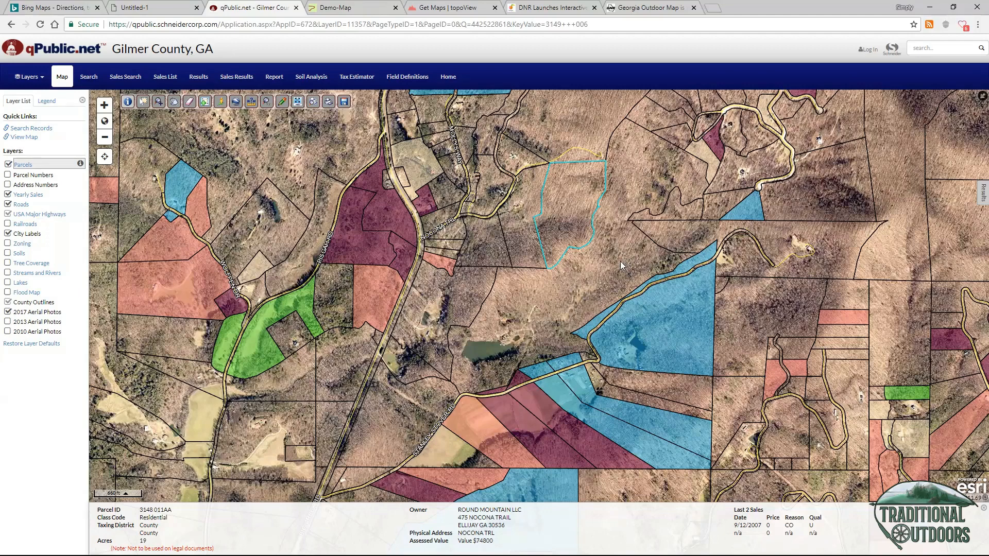
left_click_drag(616, 261, 590, 237)
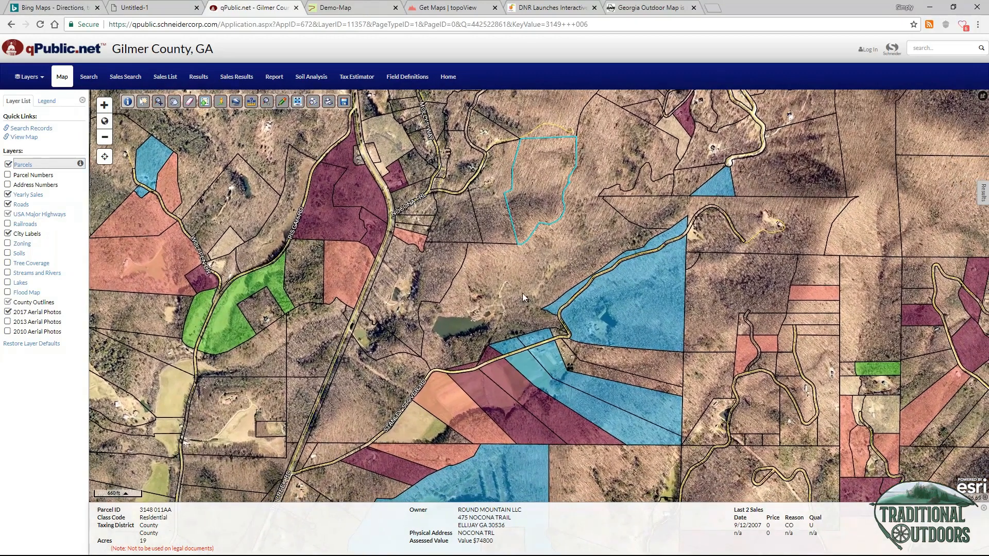
Switch to the Layers Demo folder, view the captured parcel image plat-demo2, and put the image viewer away.
key("alt+Tab")
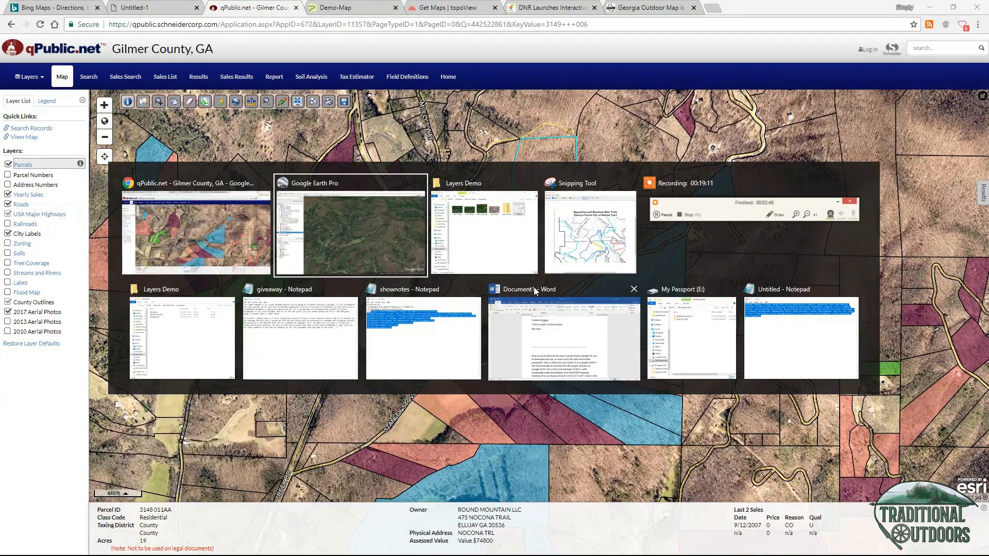
key("alt+Tab")
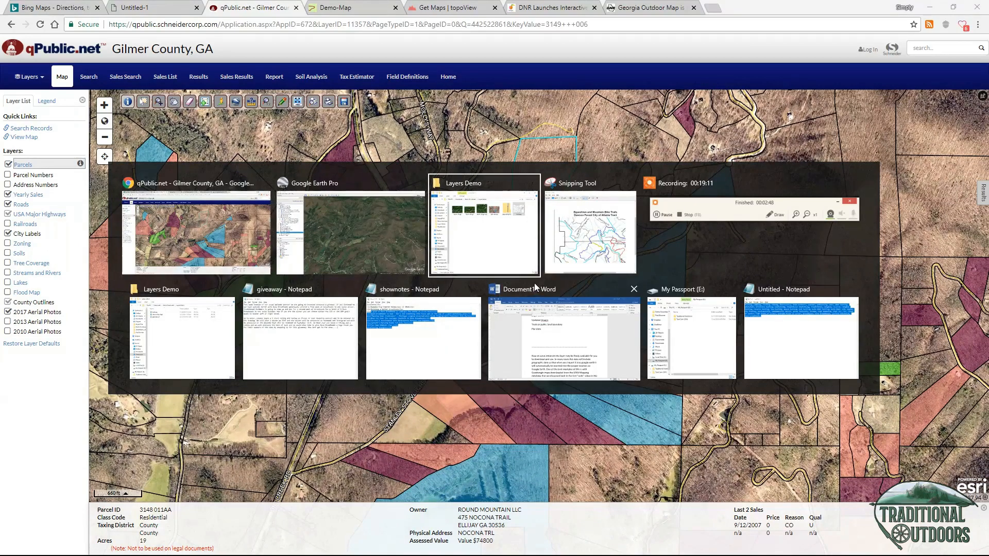
left_click_drag(515, 22, 522, 94)
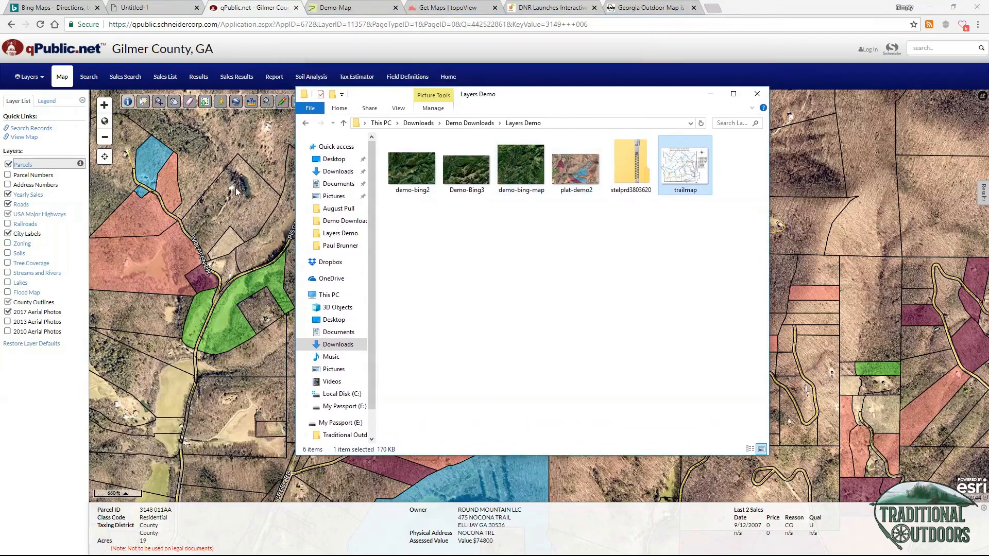
left_click(585, 178)
double_click(586, 177)
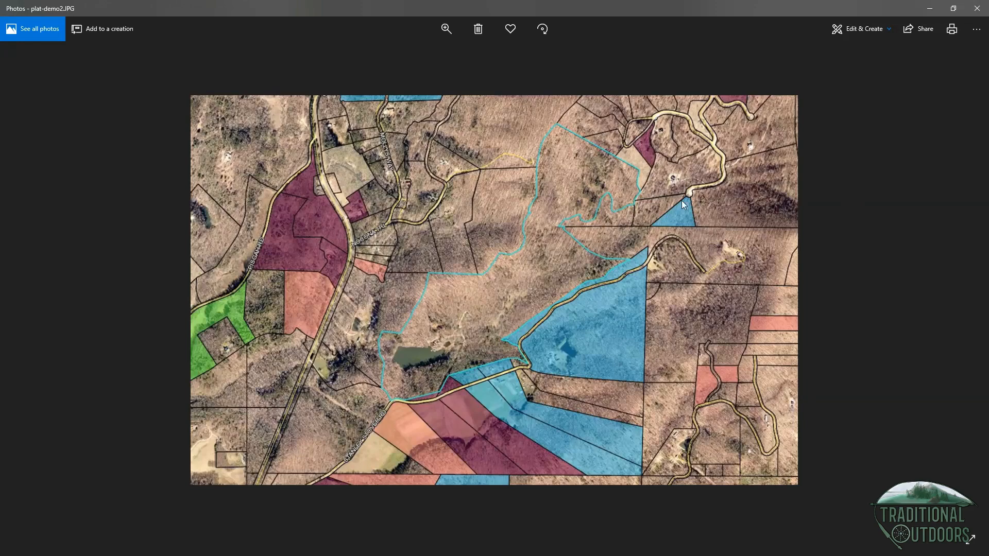
left_click(930, 8)
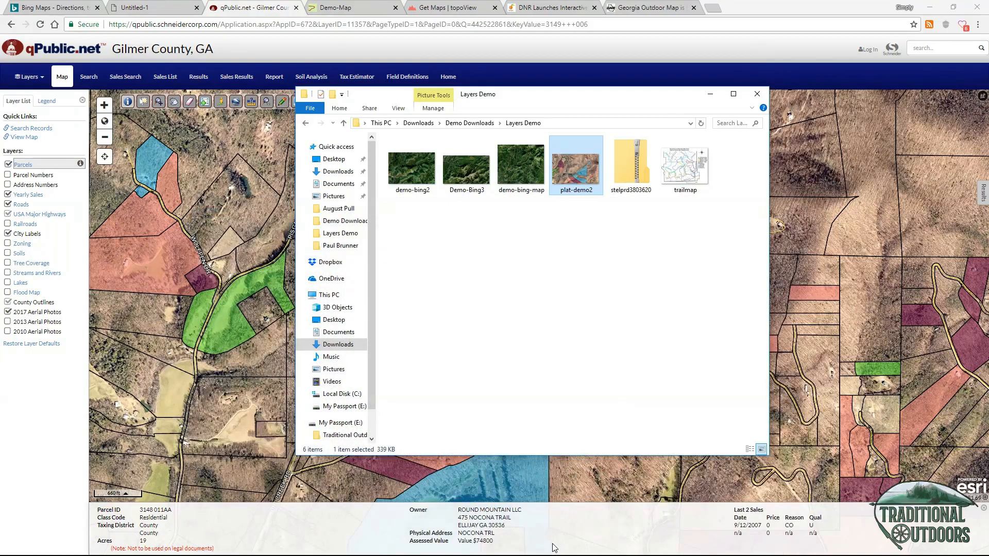
Return to Google Earth Pro and start a new image overlay from plat-demo2, keeping its settings dialog clear of the map image.
key("alt+Tab")
key("alt+Tab")
key("alt+Tab")
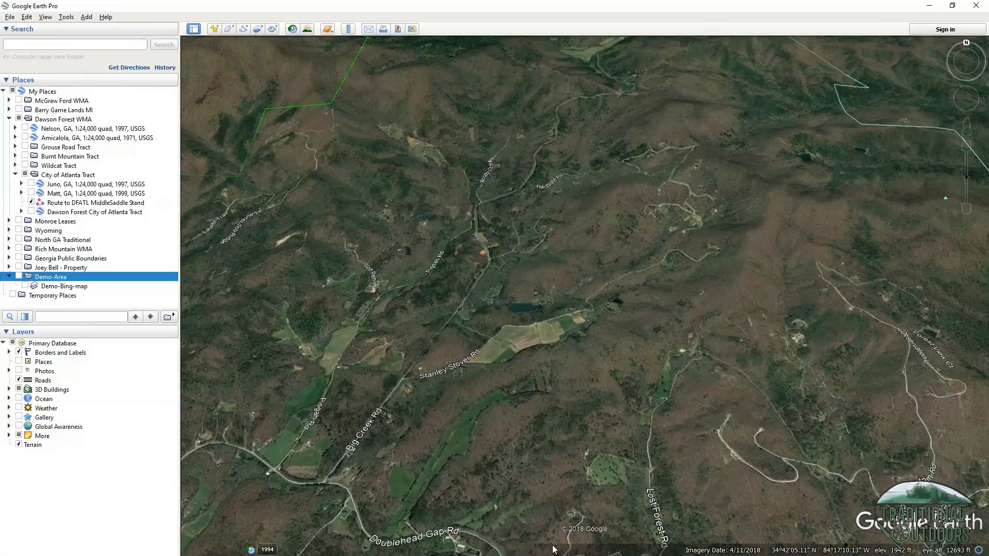
left_click(257, 29)
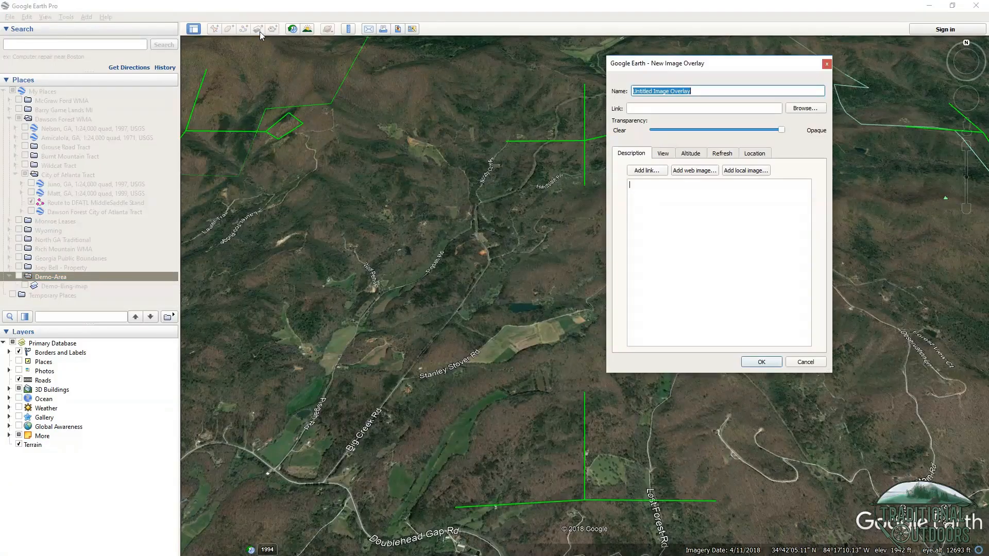
left_click(801, 111)
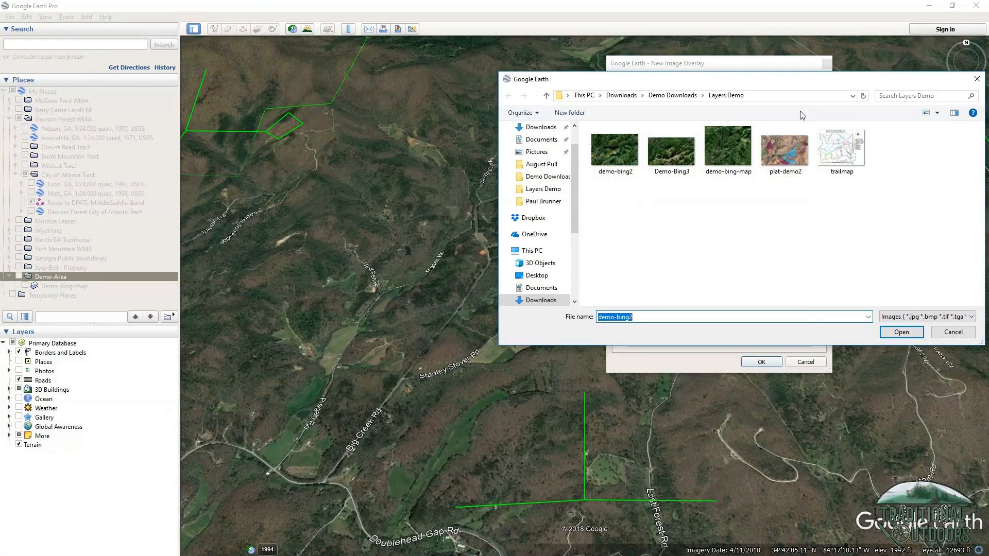
left_click(789, 148)
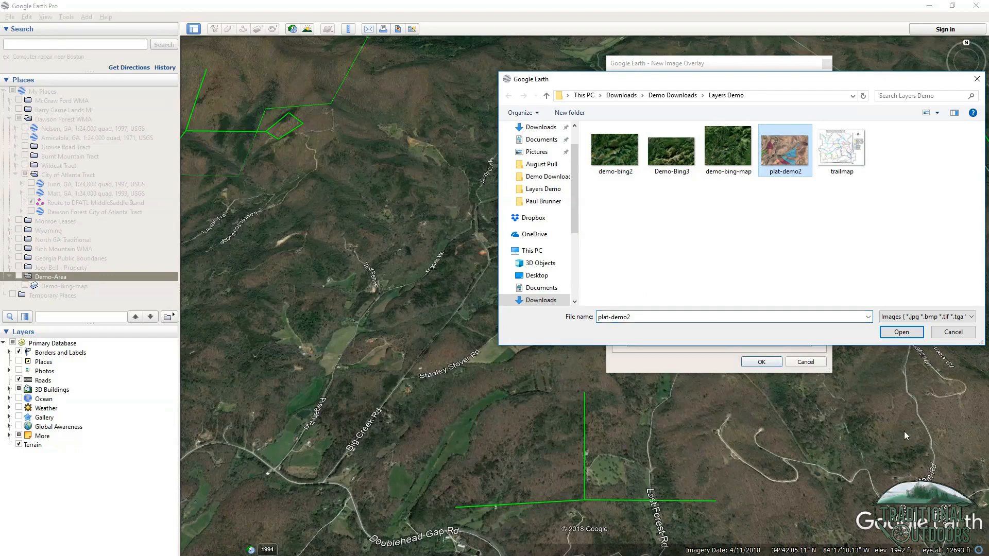
left_click(905, 335)
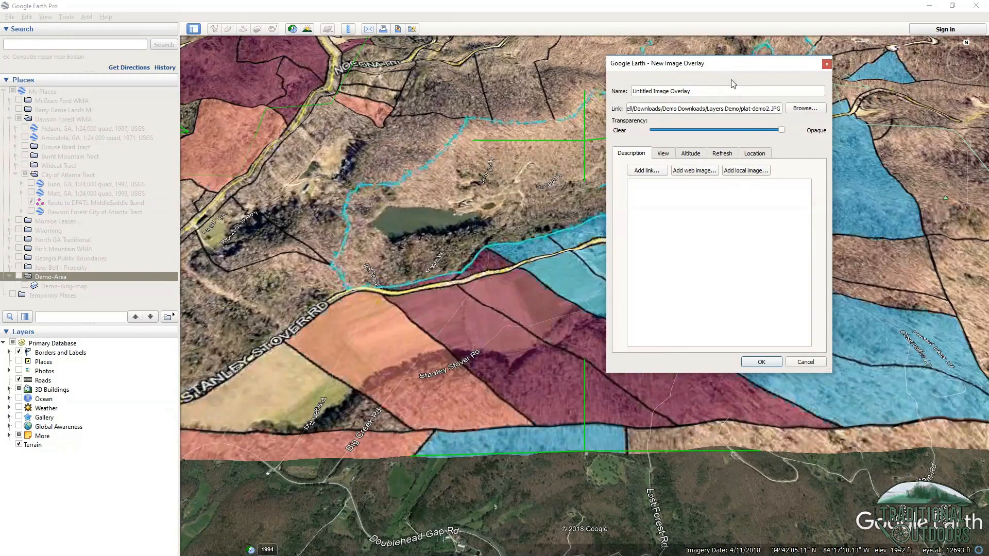
left_click_drag(740, 67, 896, 288)
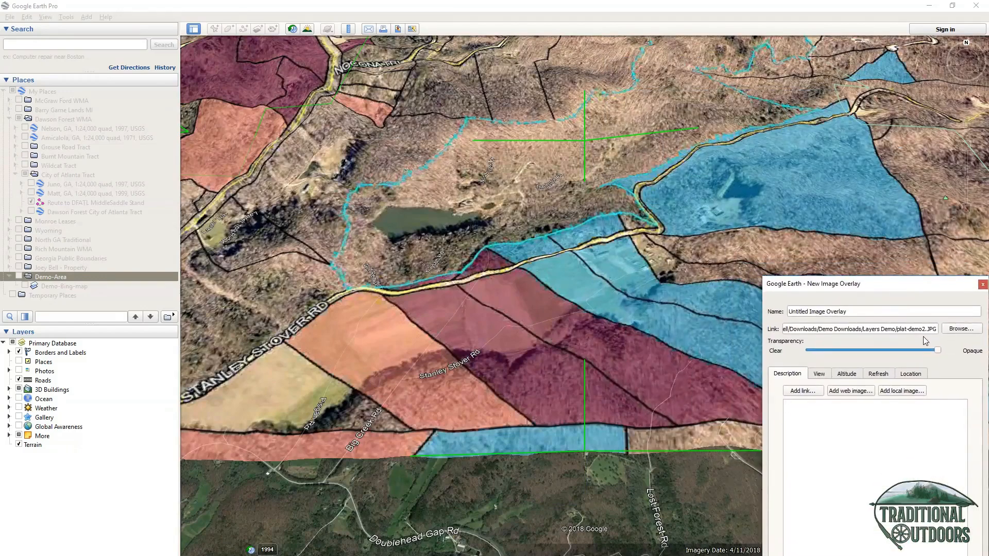
Fade the parcel overlay to about a tenth of the way from Clear to Opaque.
left_click_drag(937, 351, 871, 362)
scroll(652, 497, "down", 5)
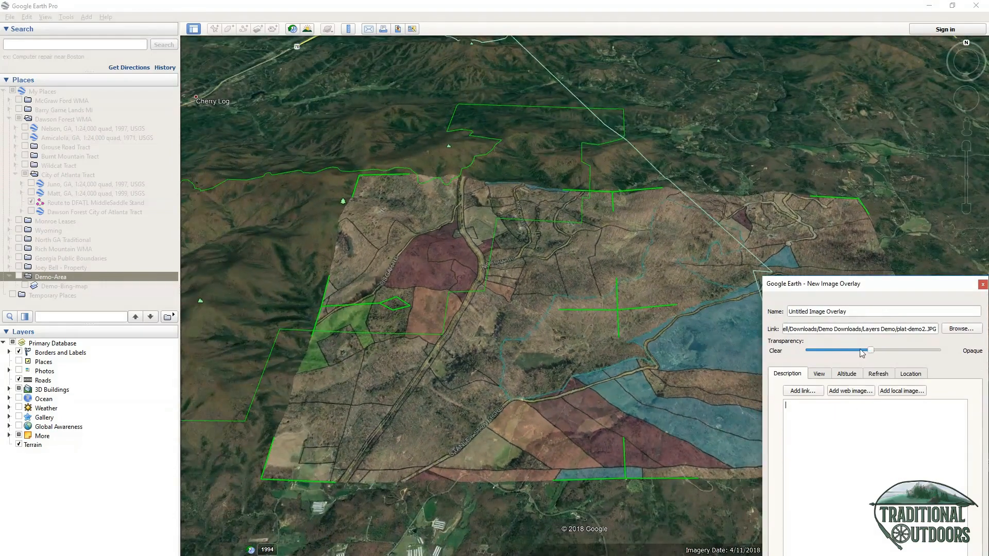
left_click_drag(870, 351, 819, 364)
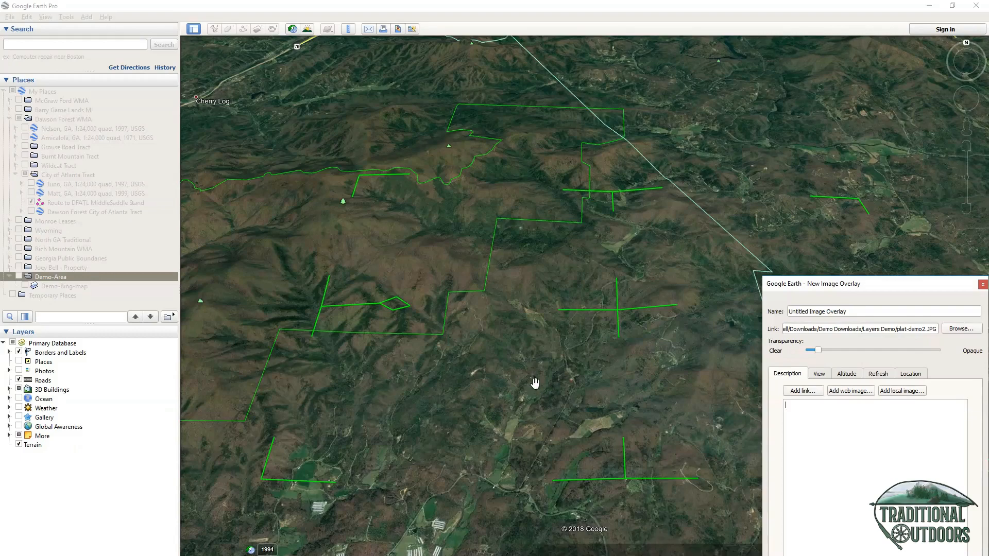
Examine the terrain along Pisgah Rd, Big Creek Rd and Stanley Stover Rd for road landmarks to align the parcel overlay with.
scroll(550, 406, "up", 3)
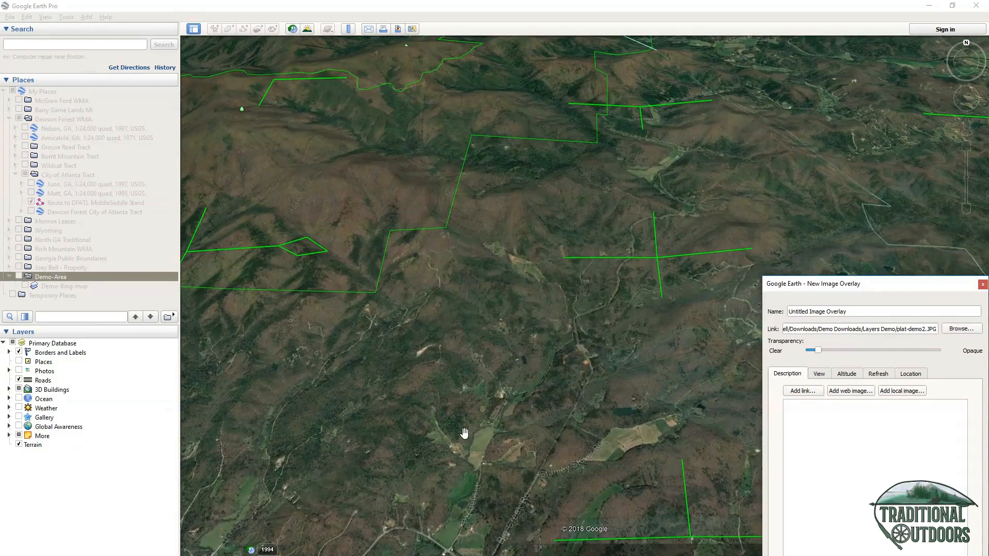
scroll(489, 440, "up", 3)
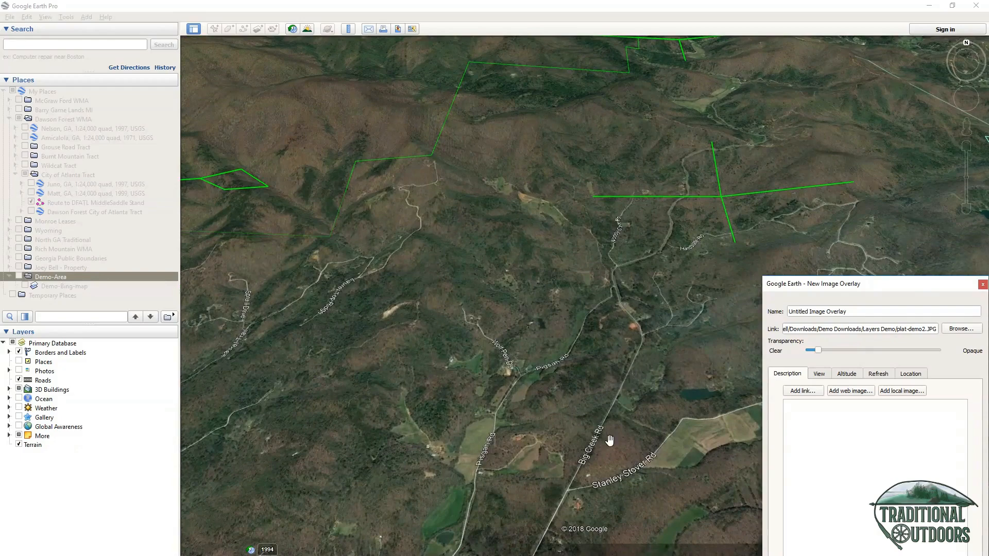
scroll(698, 393, "down", 3)
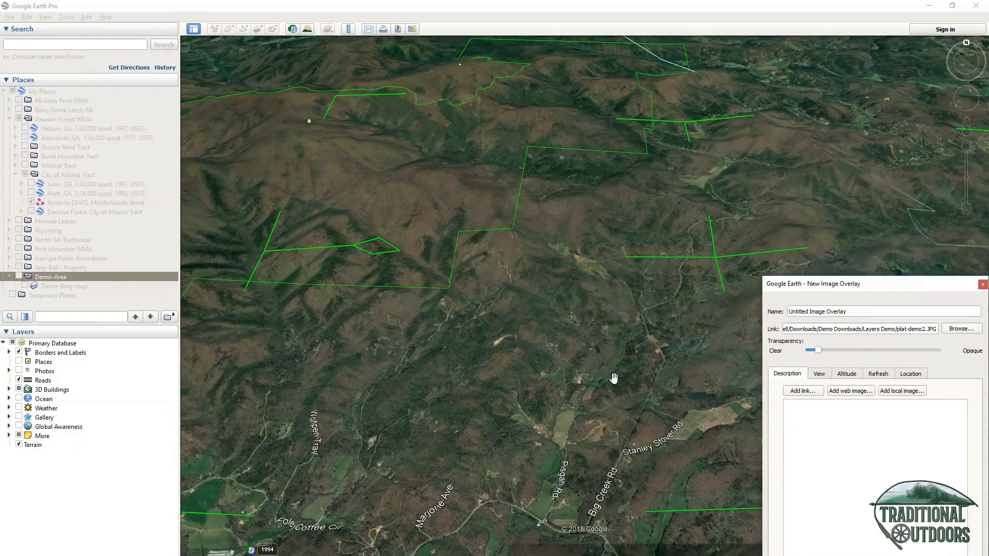
scroll(622, 369, "up", 5)
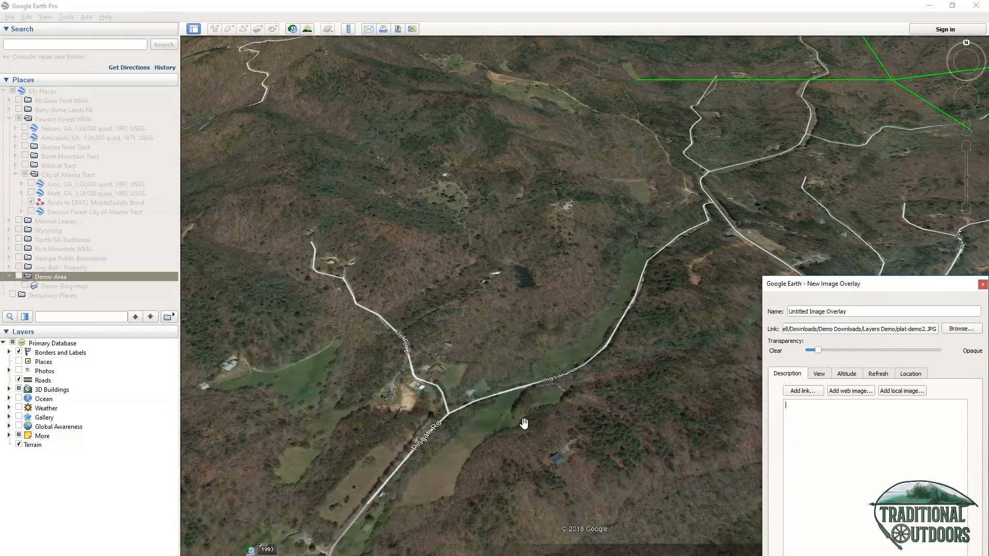
left_click_drag(481, 381, 663, 280)
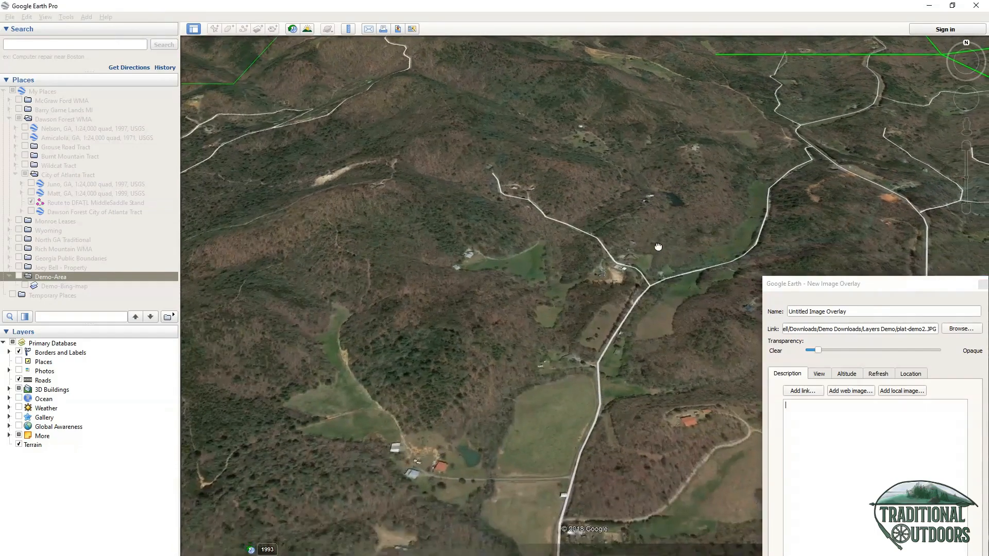
scroll(592, 289, "down", 5)
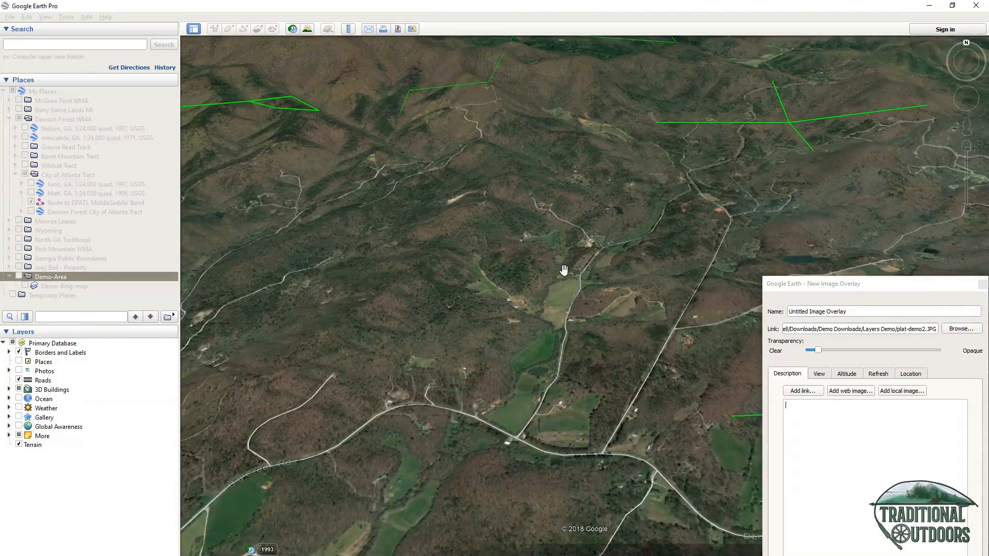
left_click_drag(563, 269, 452, 319)
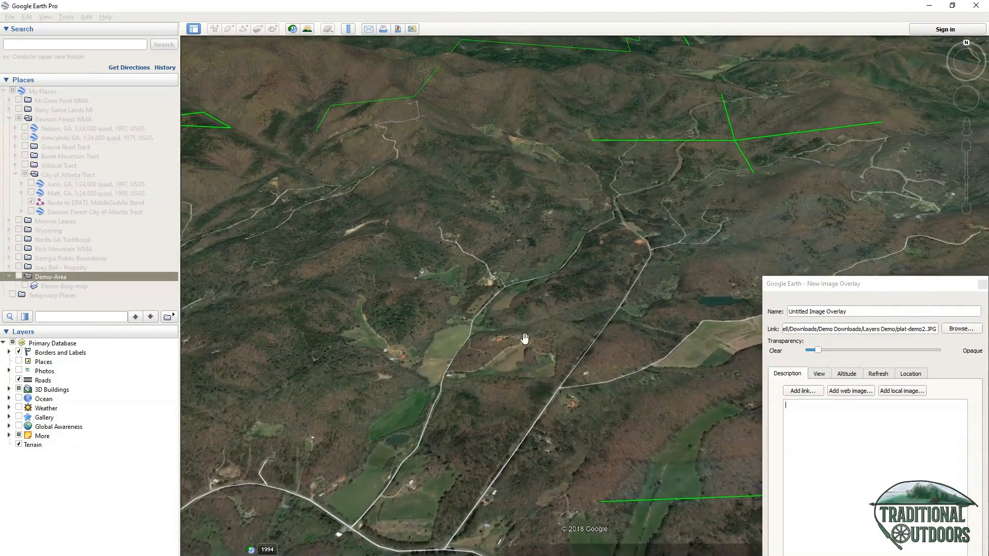
left_click_drag(525, 338, 434, 314)
left_click_drag(559, 336, 443, 361)
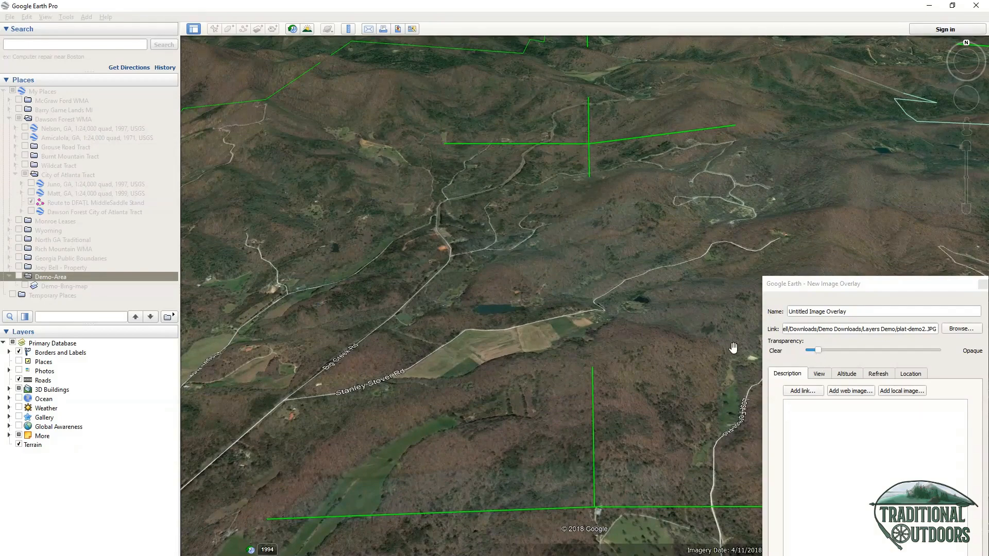
scroll(630, 225, "down", 3)
scroll(539, 164, "down", 3)
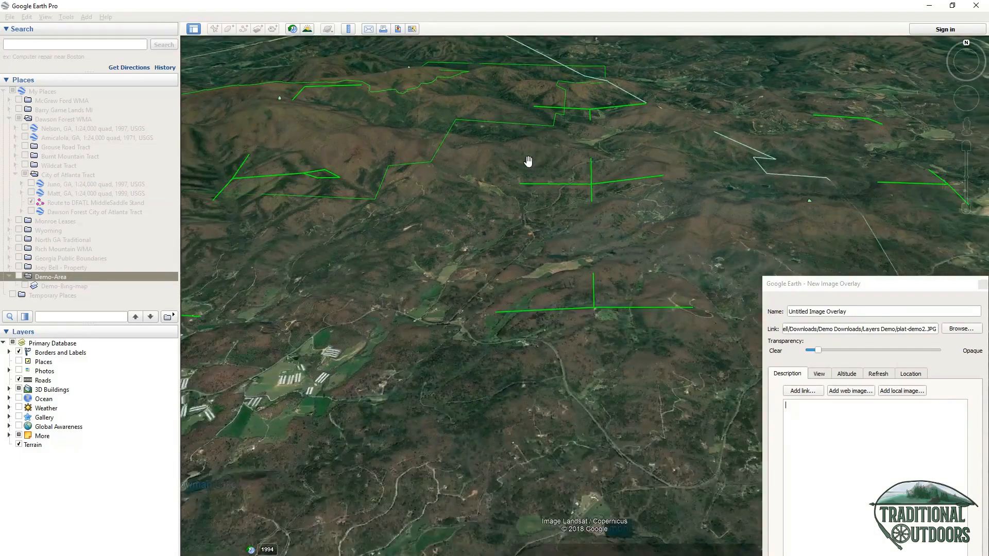
Make the parcel overlay about half opaque, shrink it and place it on the terrain north of Doublehead Gap Rd.
left_click_drag(820, 352, 859, 352)
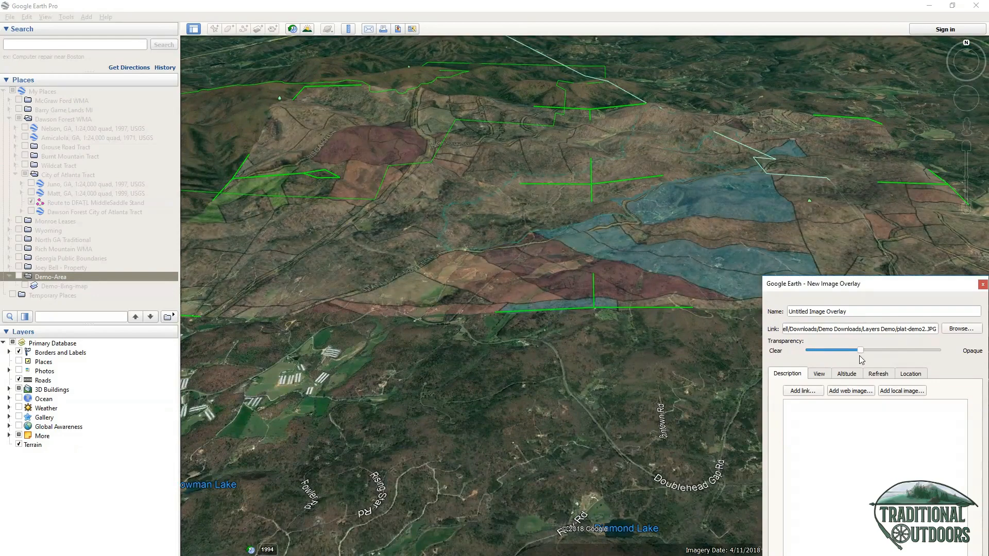
left_click_drag(309, 92, 659, 199)
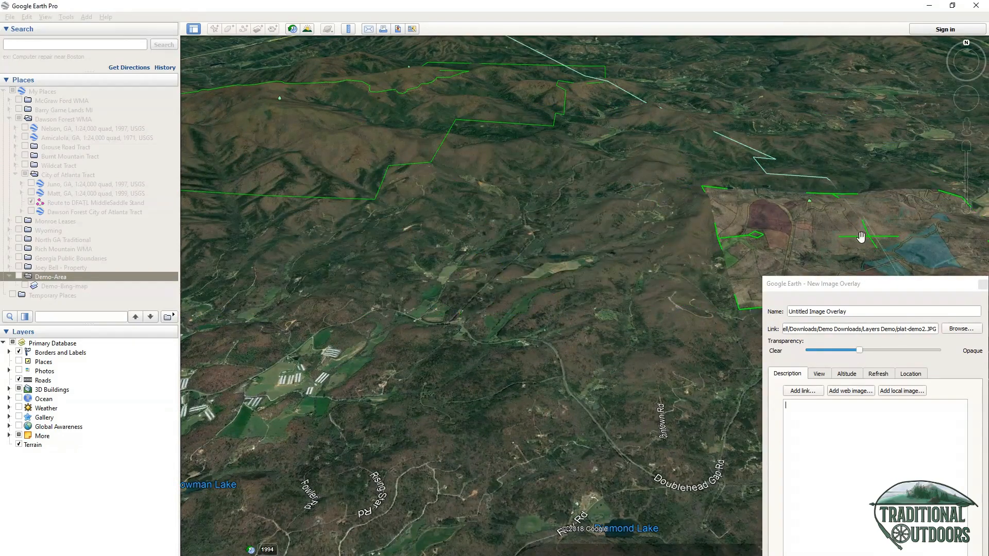
left_click_drag(871, 242, 548, 346)
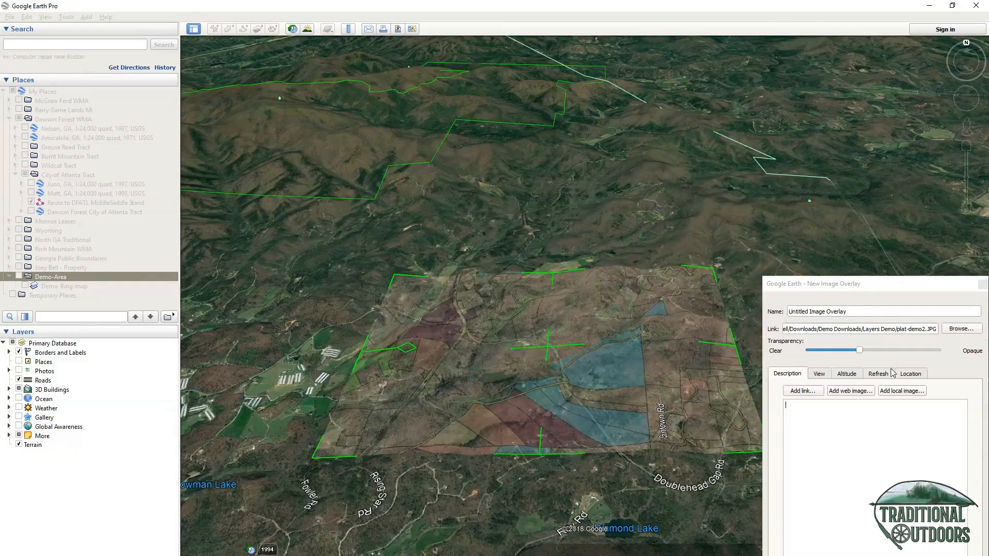
left_click_drag(861, 351, 878, 350)
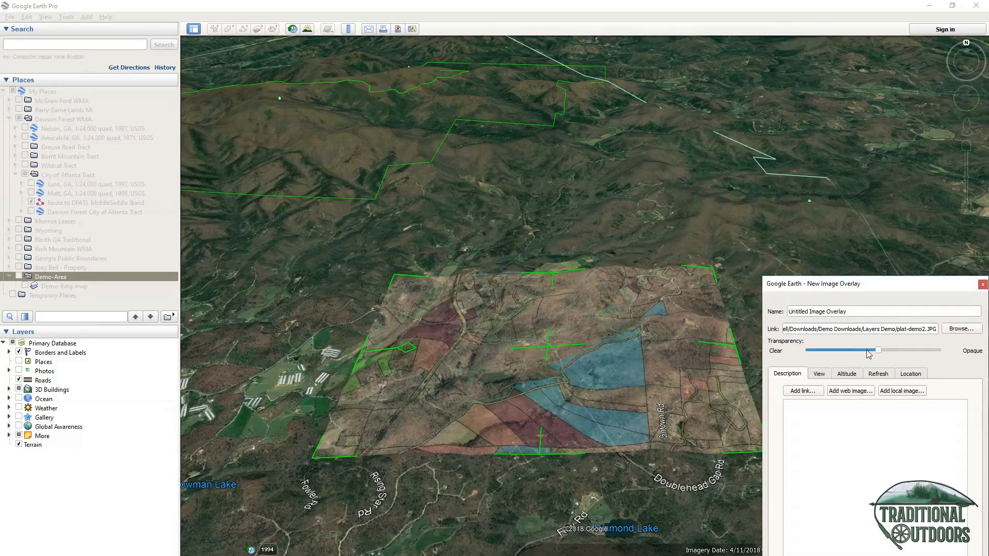
left_click_drag(398, 279, 500, 344)
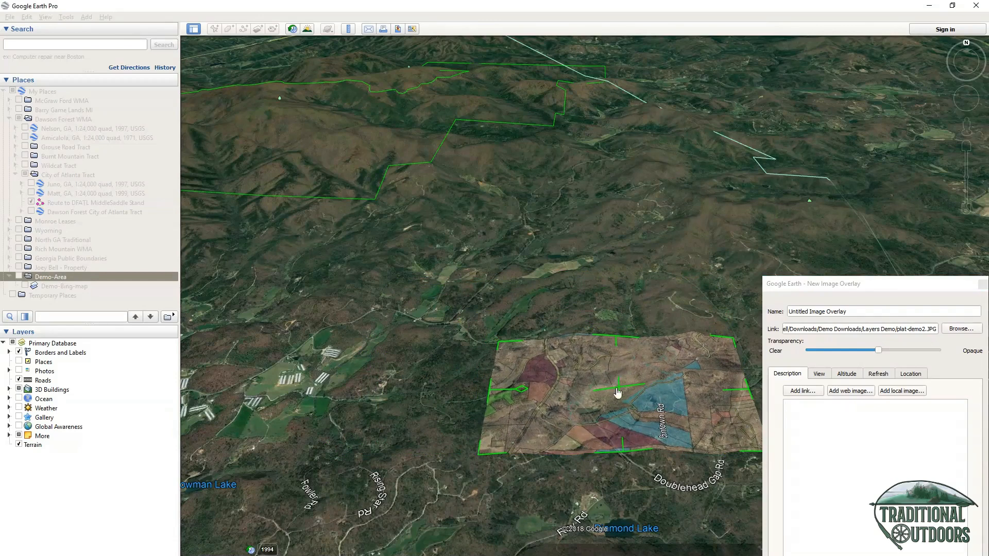
Move the parcel overlay over the Stanley Stover Rd and Big Creek Rd area so its roads roughly match the map.
left_click_drag(620, 395, 593, 270)
scroll(720, 238, "up", 3)
left_click_drag(407, 167, 538, 133)
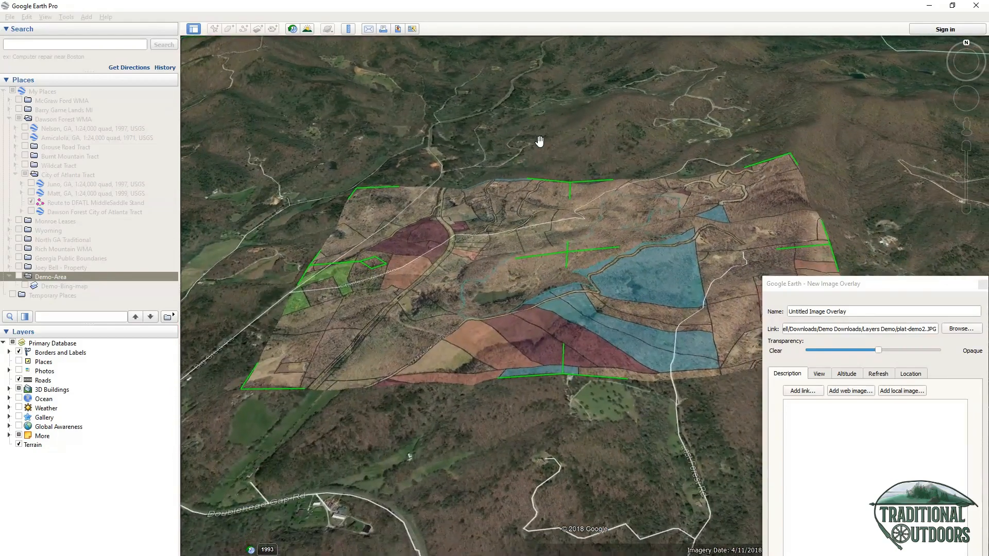
left_click_drag(570, 258, 553, 194)
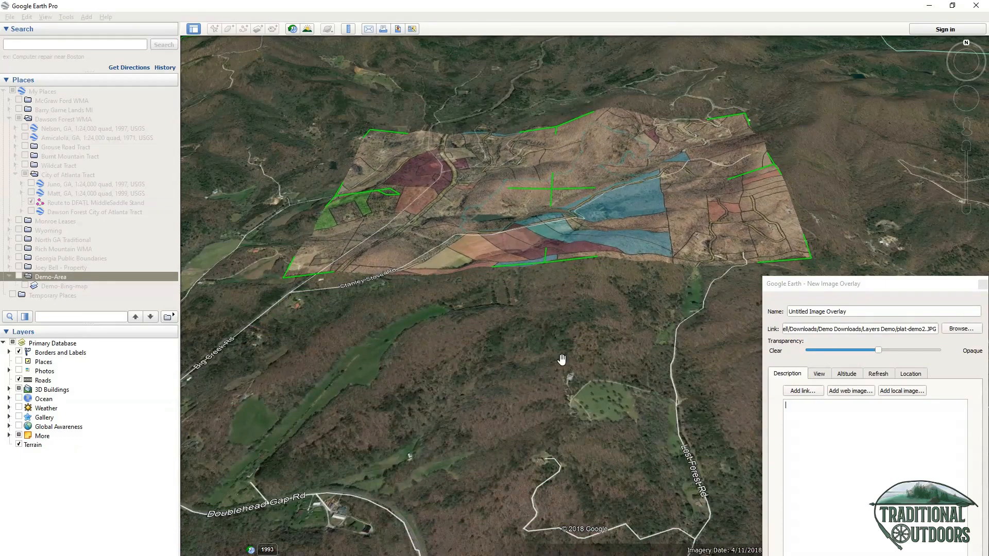
scroll(563, 360, "up", 1)
left_click_drag(557, 366, 608, 535)
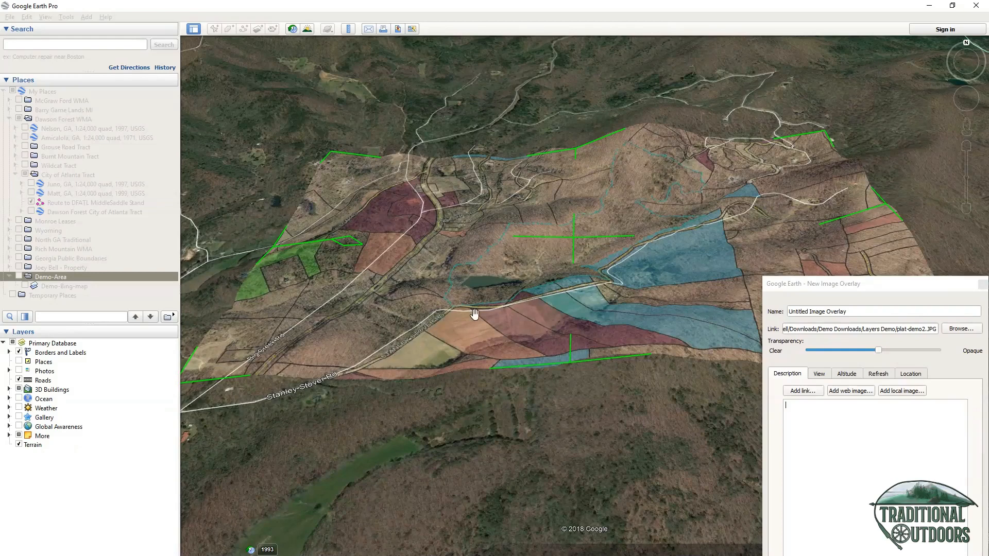
Stretch the parcel overlay's corners until its roads line up with Big Creek Rd, Stanley Stover Rd and Lost Forest Rd.
left_click_drag(824, 285, 776, 418)
left_click_drag(975, 356, 985, 362)
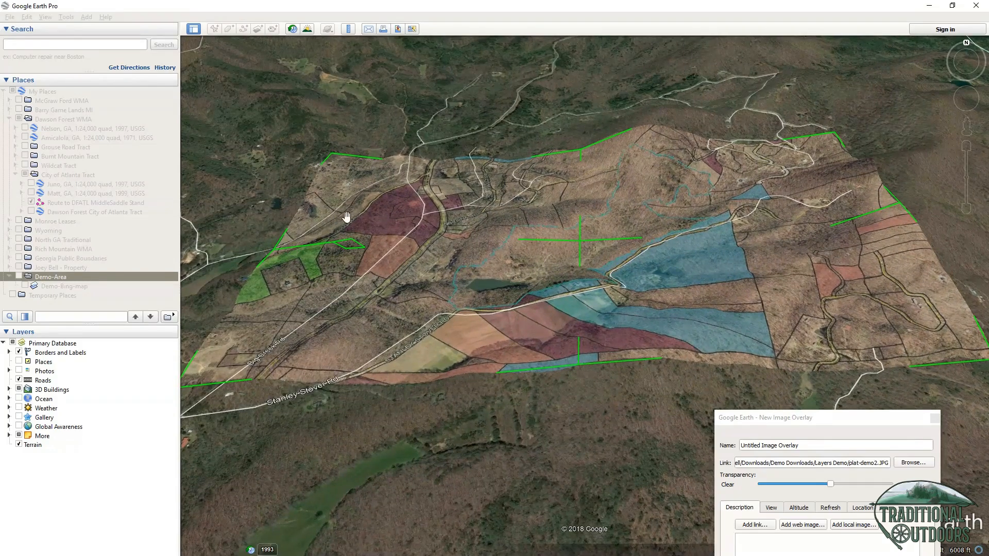
left_click_drag(334, 159, 317, 143)
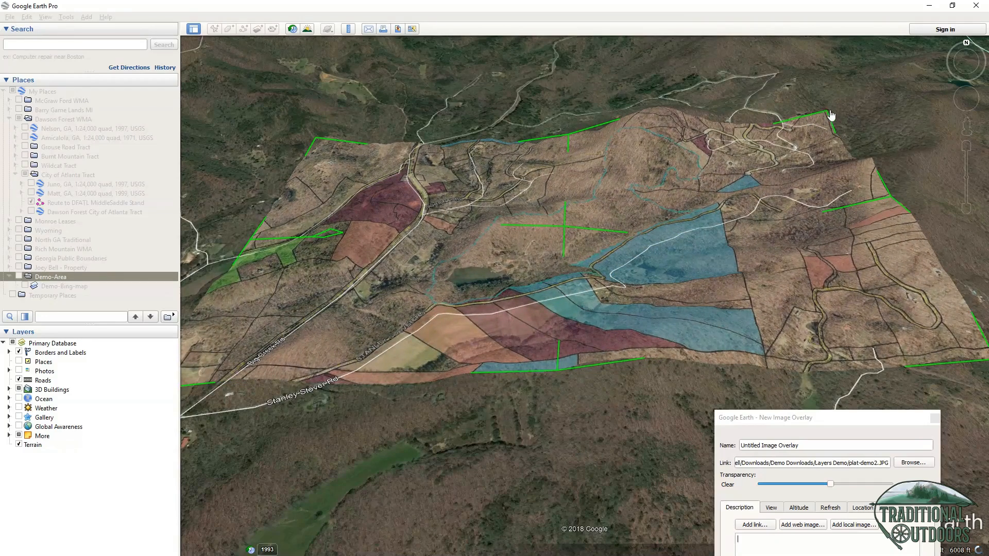
left_click_drag(830, 116, 861, 106)
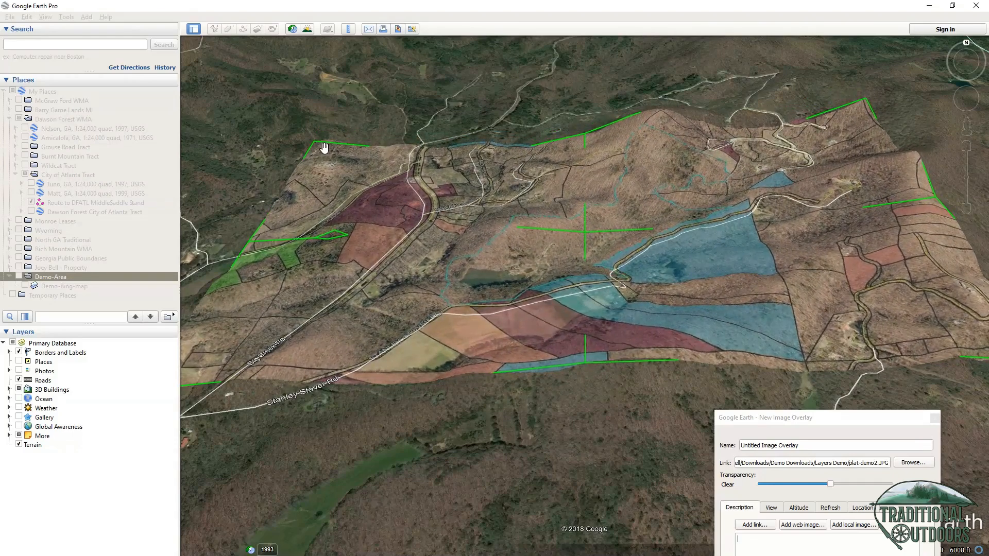
left_click_drag(316, 148, 301, 149)
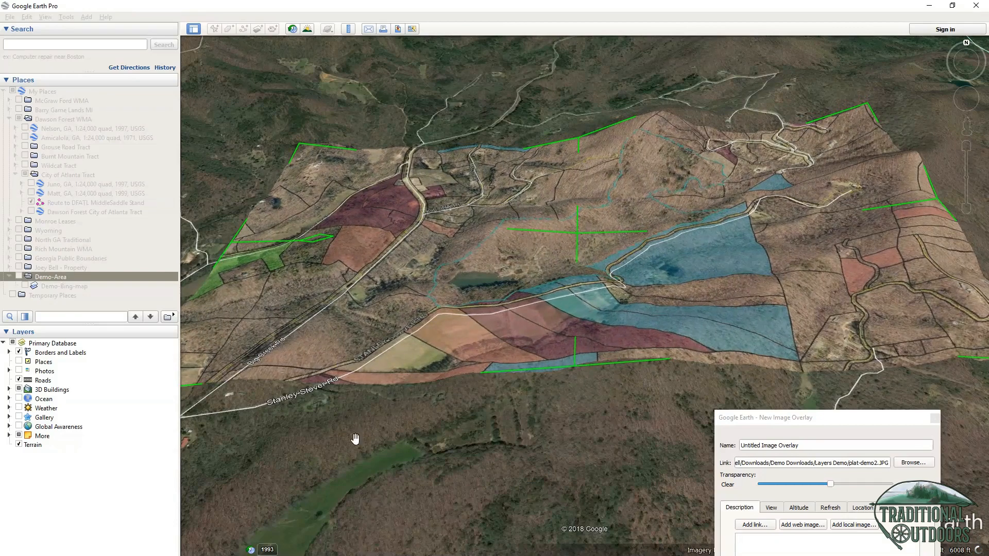
scroll(591, 452, "down", 1)
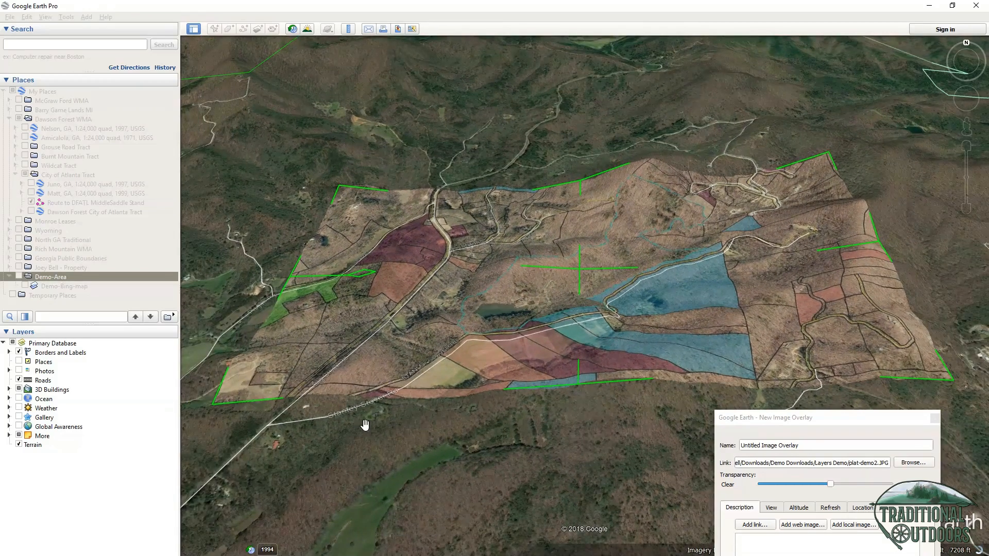
left_click_drag(216, 406, 208, 415)
left_click_drag(569, 513, 528, 517)
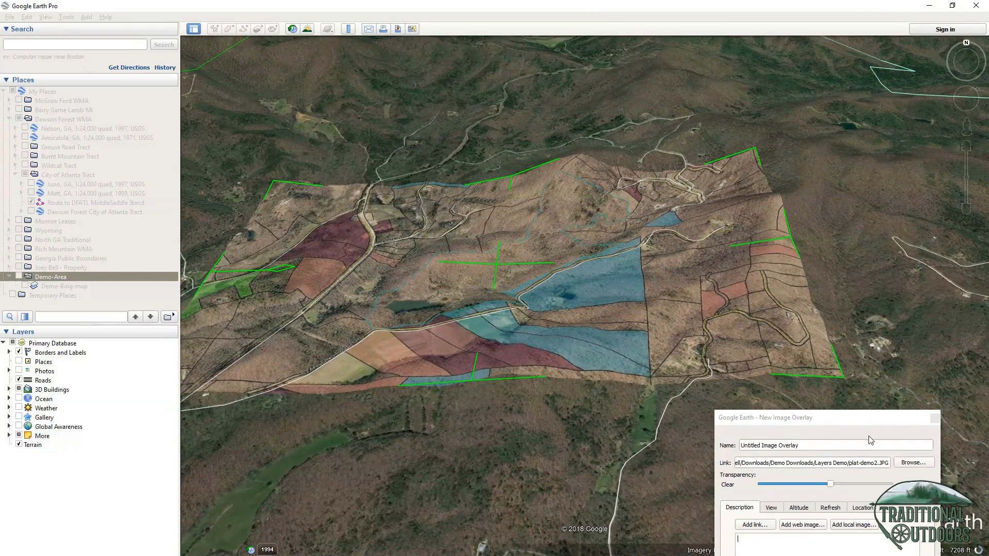
Name the overlay Plat-overlay, make it about three quarters opaque and save it.
left_click_drag(834, 420, 816, 305)
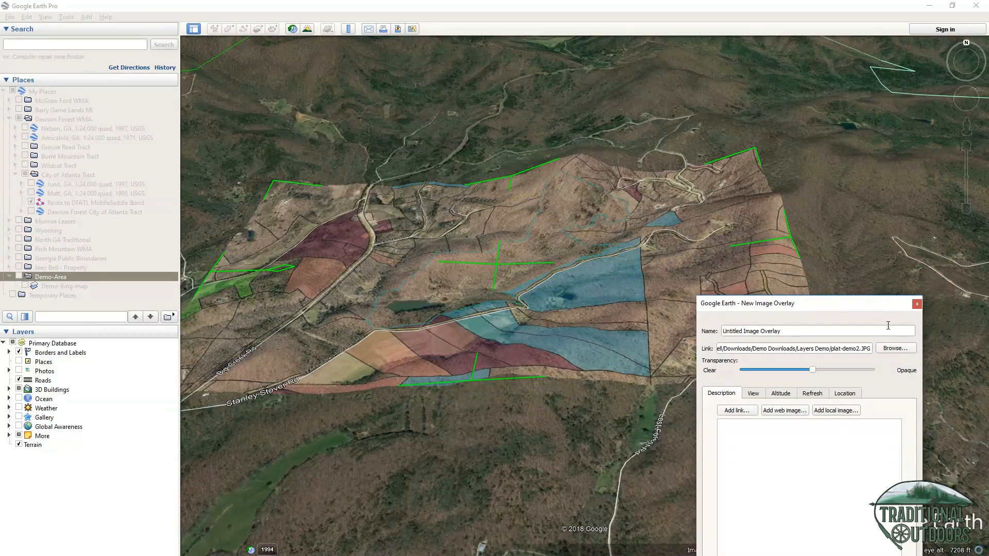
triple_click(790, 331)
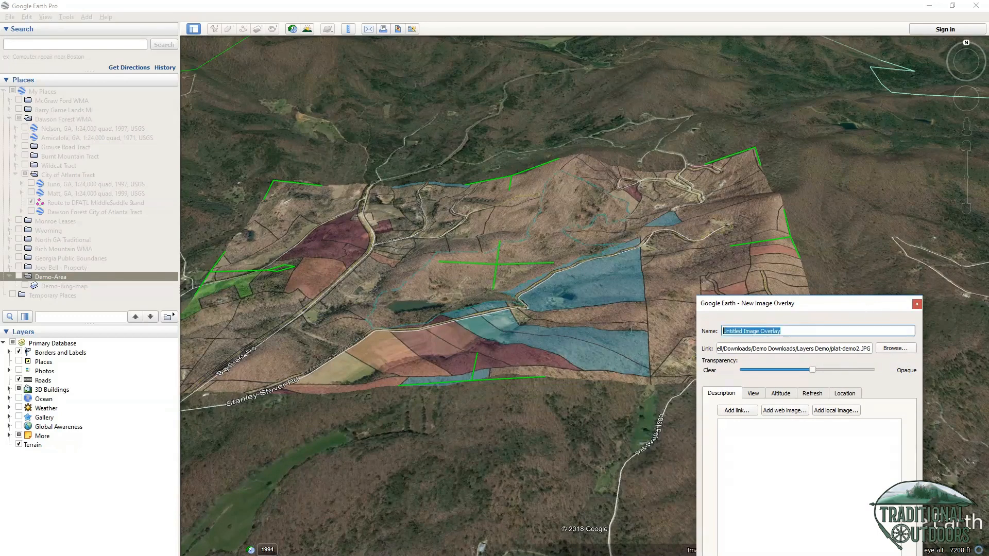
type("Pa")
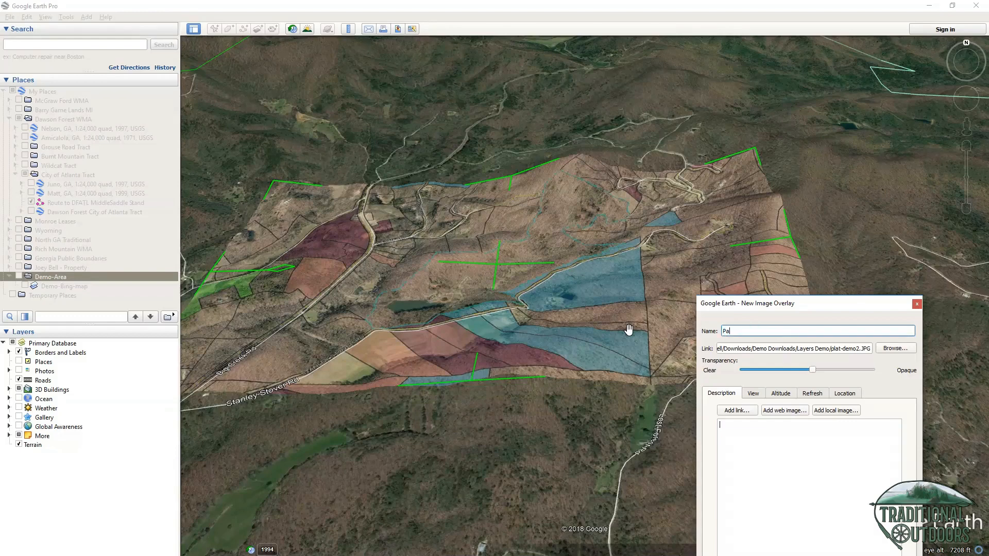
key("BackSpace")
type("lat-overlay")
left_click_drag(839, 308, 794, 237)
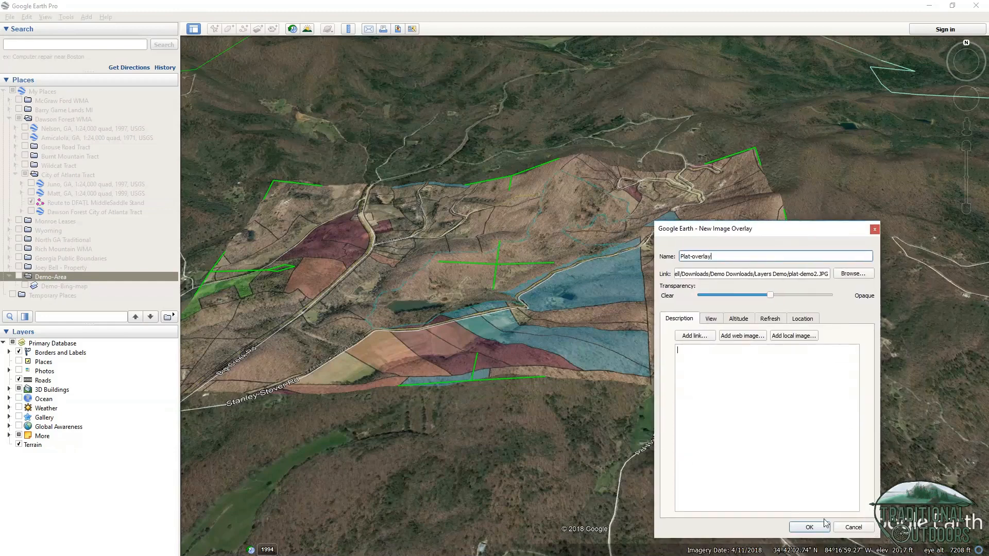
left_click(771, 297)
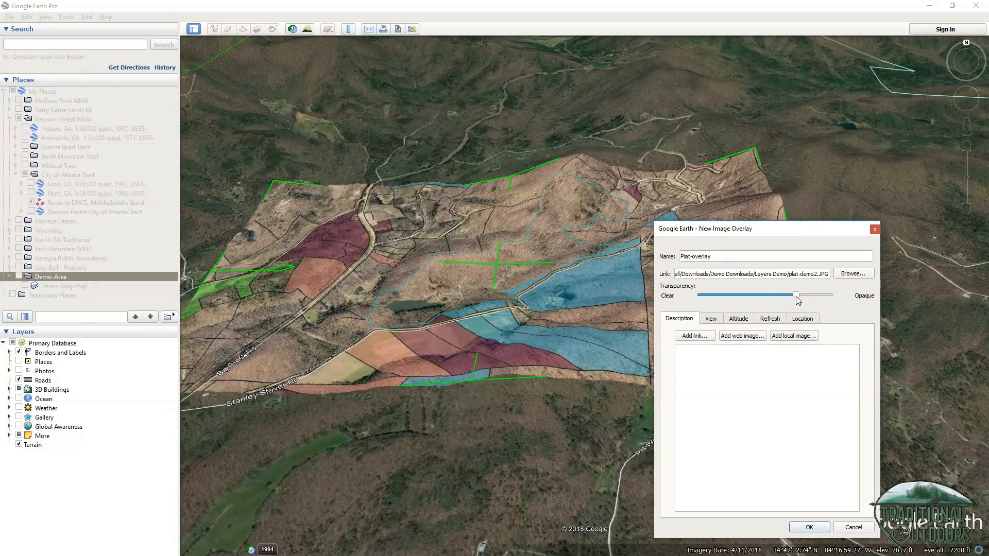
left_click(809, 528)
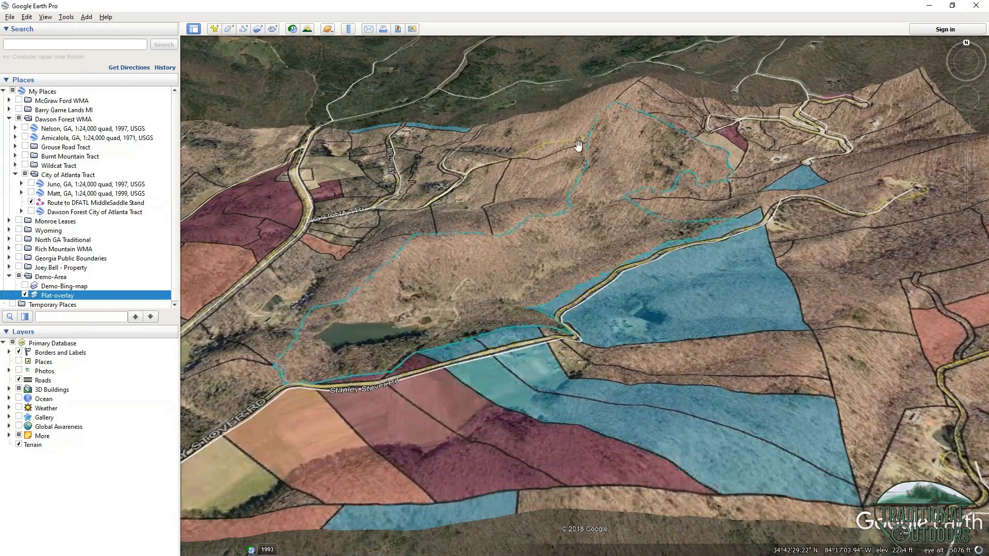
Start a new path and trace part of the turquoise tract outline from the ridge top down its eastern and southern edge.
left_click(244, 29)
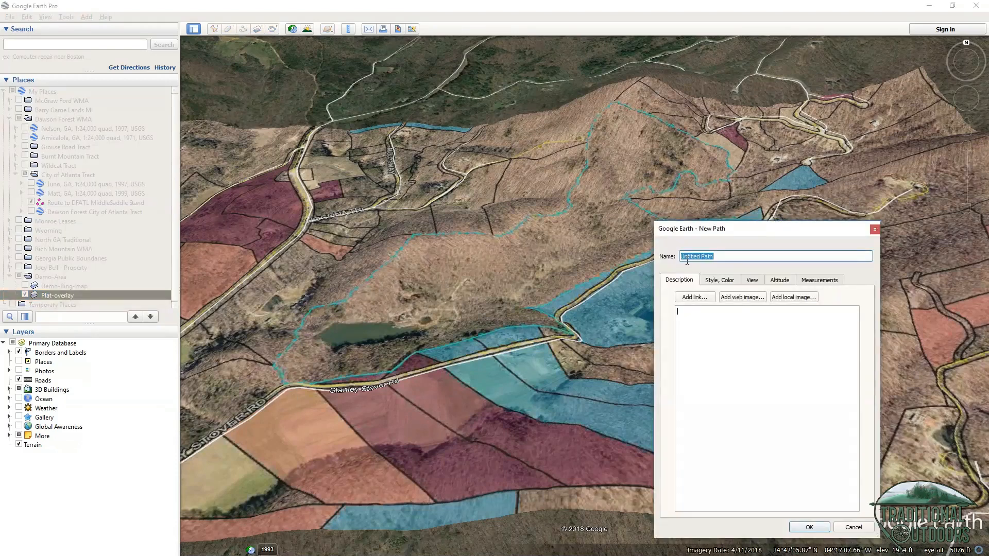
left_click_drag(703, 233, 765, 266)
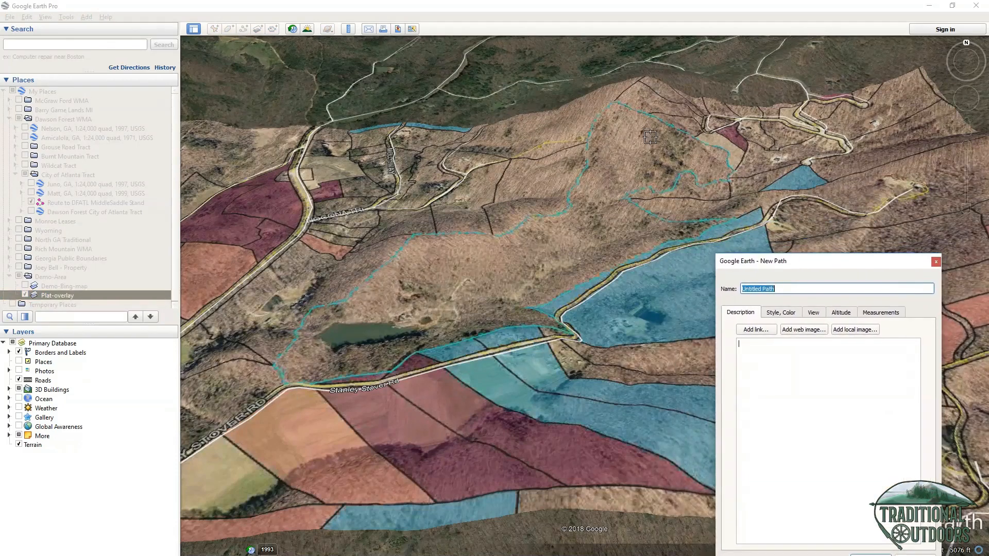
left_click(616, 101)
left_click(646, 116)
left_click(673, 127)
left_click(689, 137)
left_click(706, 146)
left_click(723, 151)
left_click(731, 161)
left_click(734, 169)
left_click(732, 180)
left_click(701, 185)
left_click(693, 175)
left_click(685, 170)
left_click(677, 179)
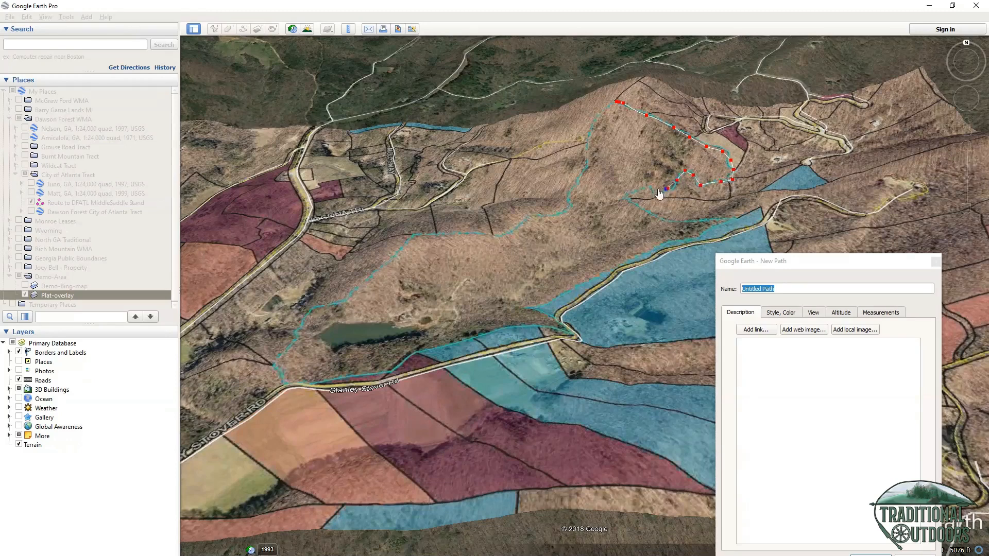
left_click(647, 186)
left_click(633, 202)
left_click(656, 214)
left_click(674, 221)
Set the new path's line color to red and save the path.
left_click_drag(770, 265, 802, 135)
left_click(826, 184)
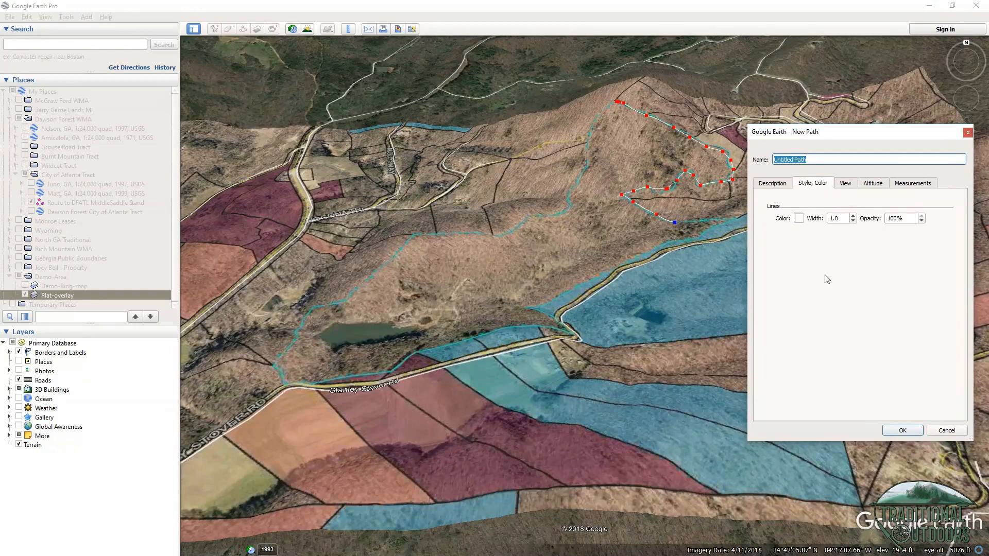
left_click(799, 218)
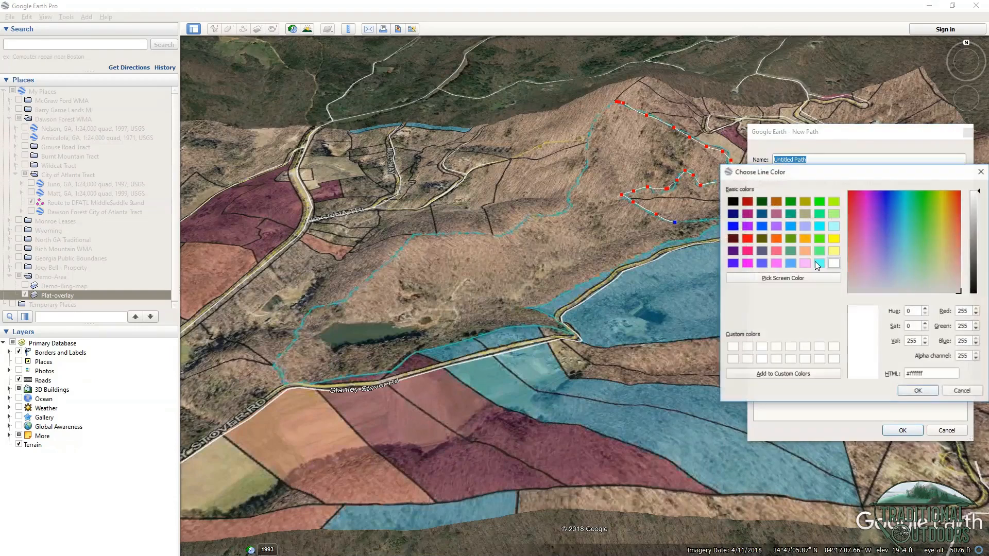
left_click(746, 239)
left_click(903, 393)
left_click(839, 218)
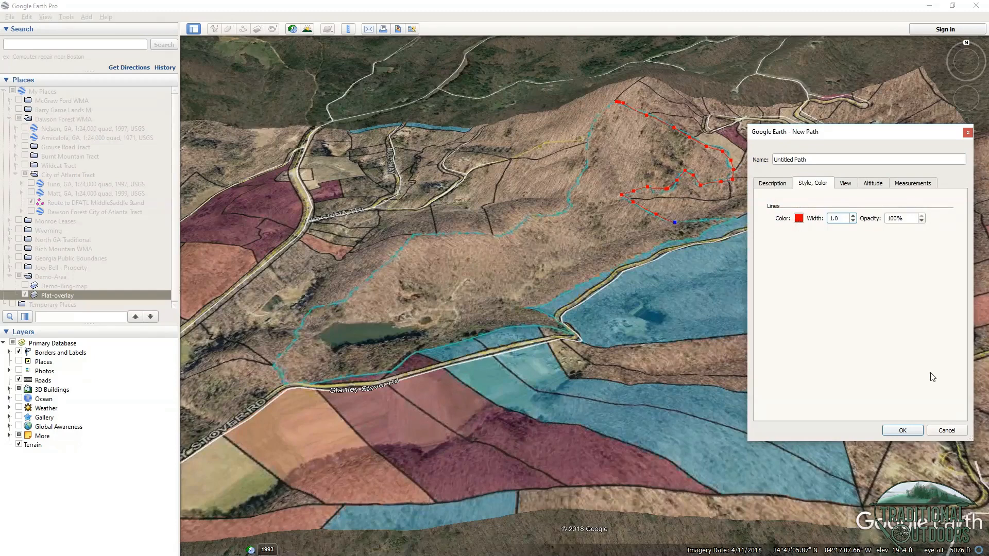
left_click(902, 430)
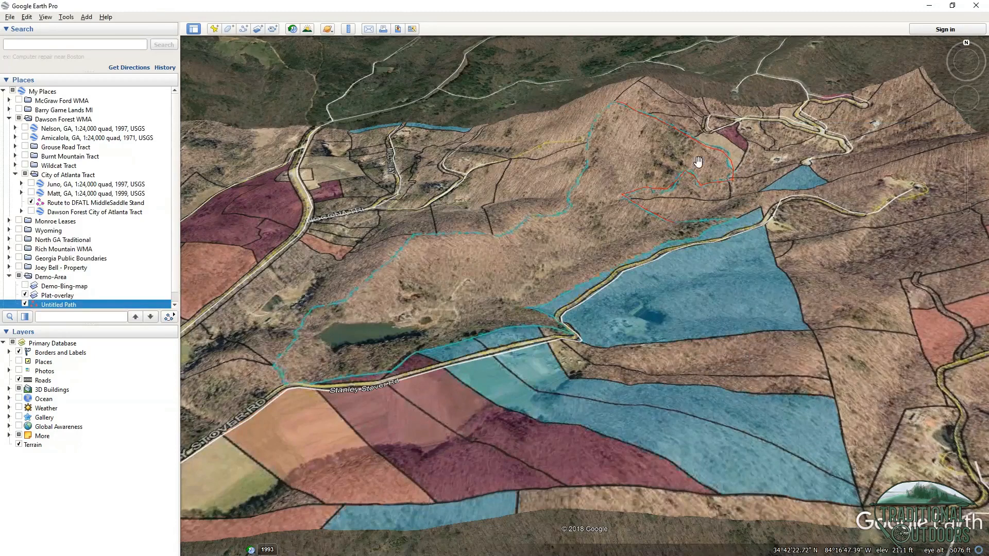
Rename the untitled path to Boundary and set its line width to 4.
right_click(52, 305)
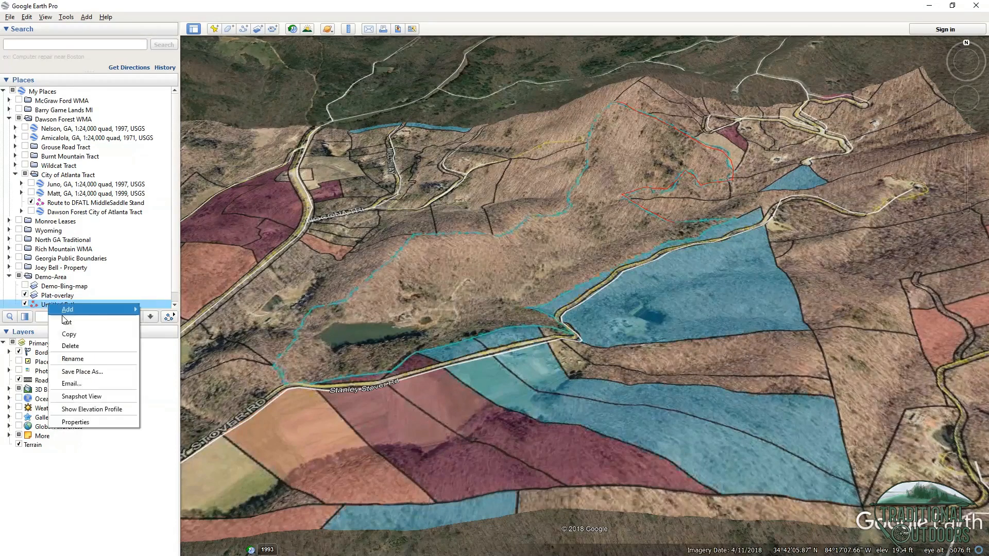
left_click(67, 429)
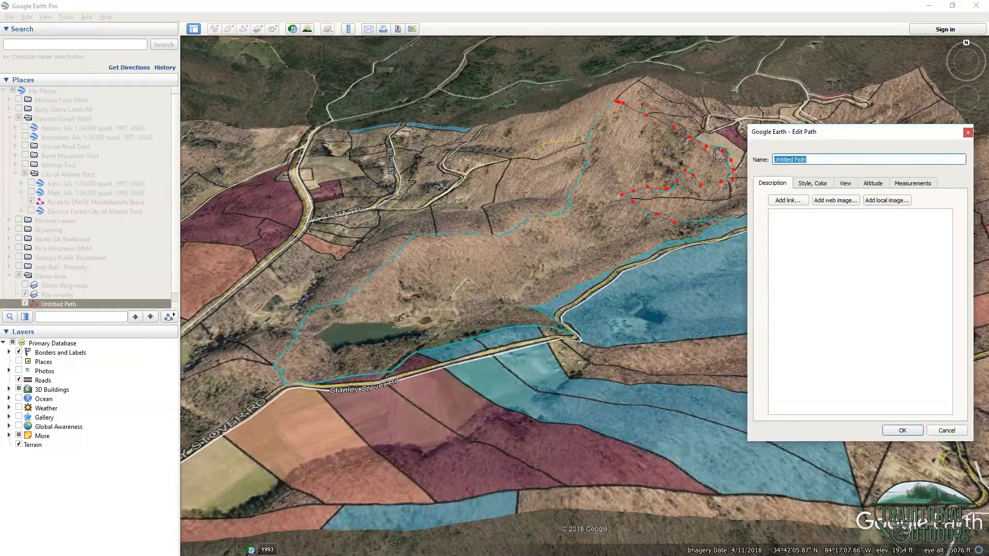
type("Boundary")
left_click(812, 186)
double_click(842, 219)
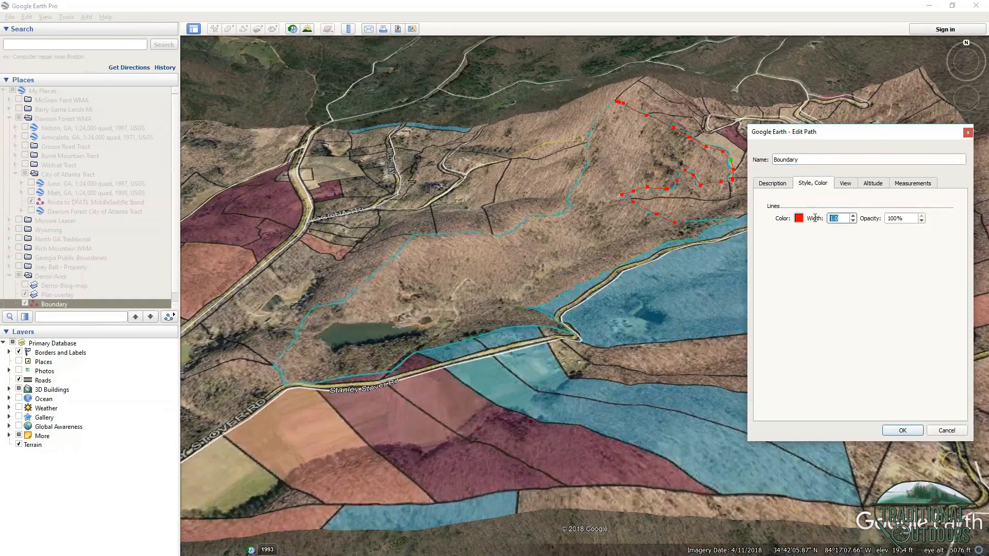
type("4")
left_click(902, 430)
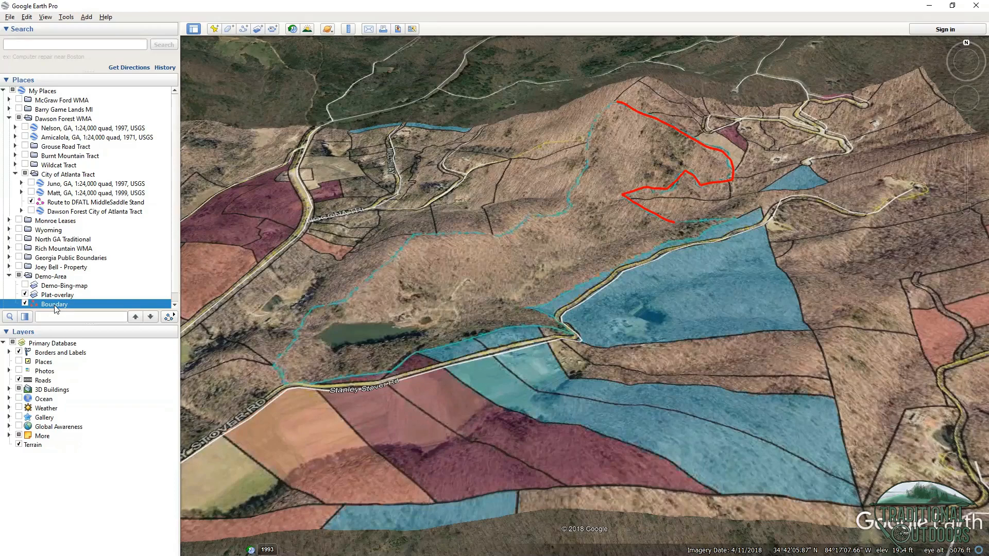
View the whole parcel overlay with the traced line and hide the Boundary path.
left_click_drag(448, 215, 420, 175)
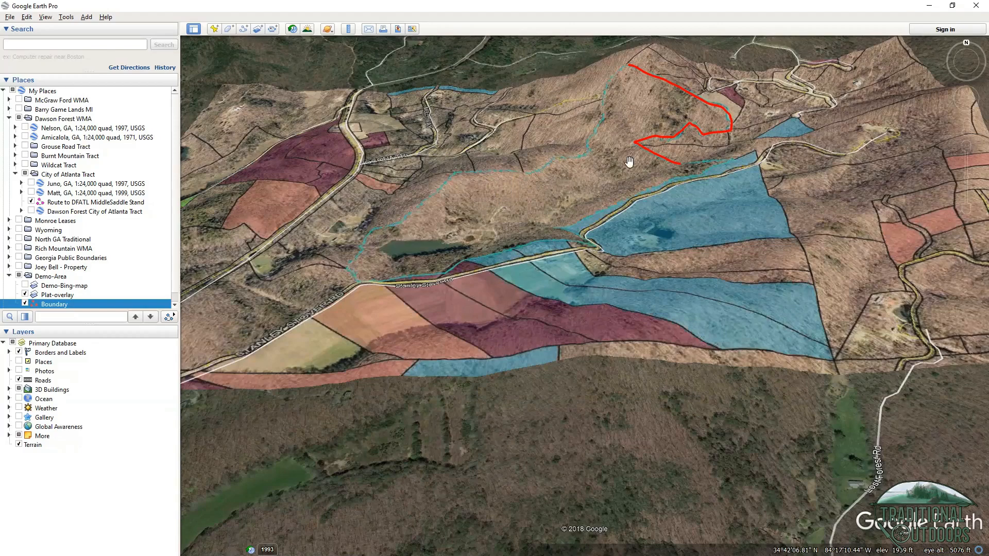
left_click_drag(547, 68, 543, 51)
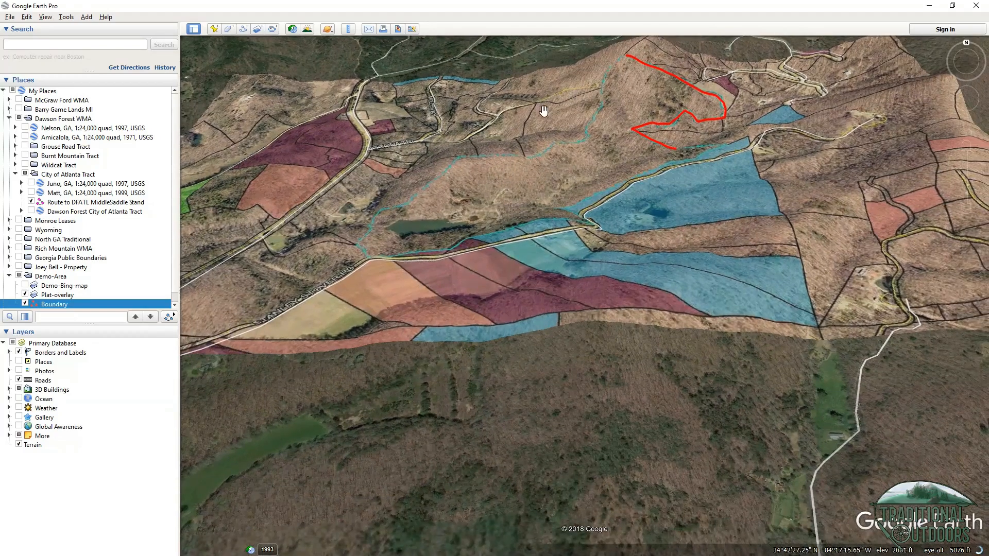
scroll(545, 124, "down", 3)
left_click_drag(541, 282, 547, 328)
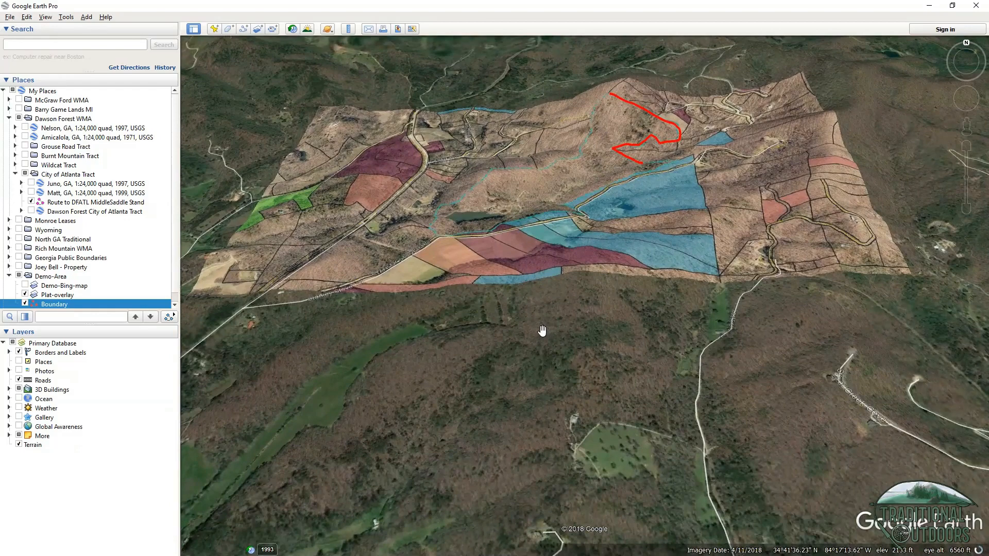
scroll(544, 329, "down", 1)
left_click(24, 303)
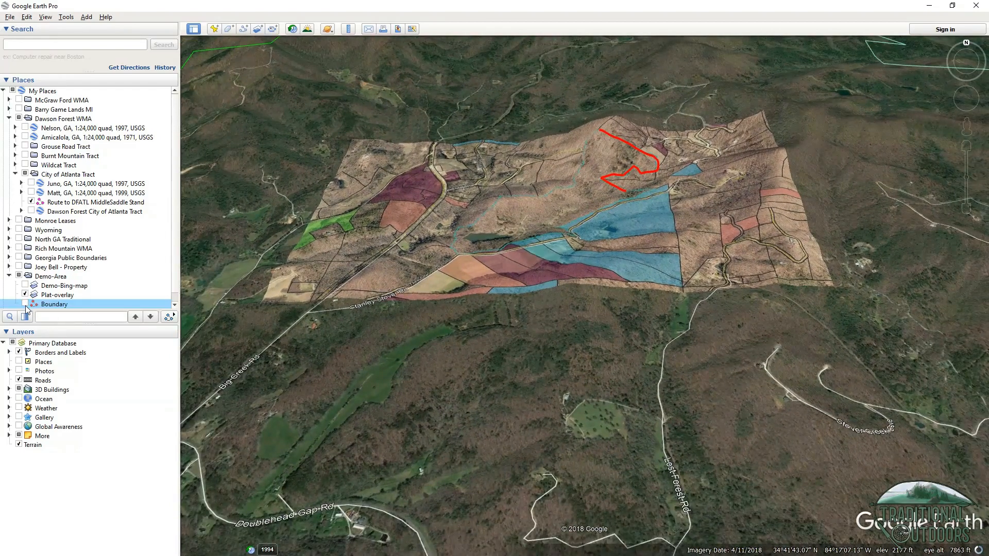
Toggle the Boundary path and Plat-overlay off to see the bare imagery, and show only the Plat-overlay again.
left_click(25, 304)
left_click(24, 295)
left_click(25, 304)
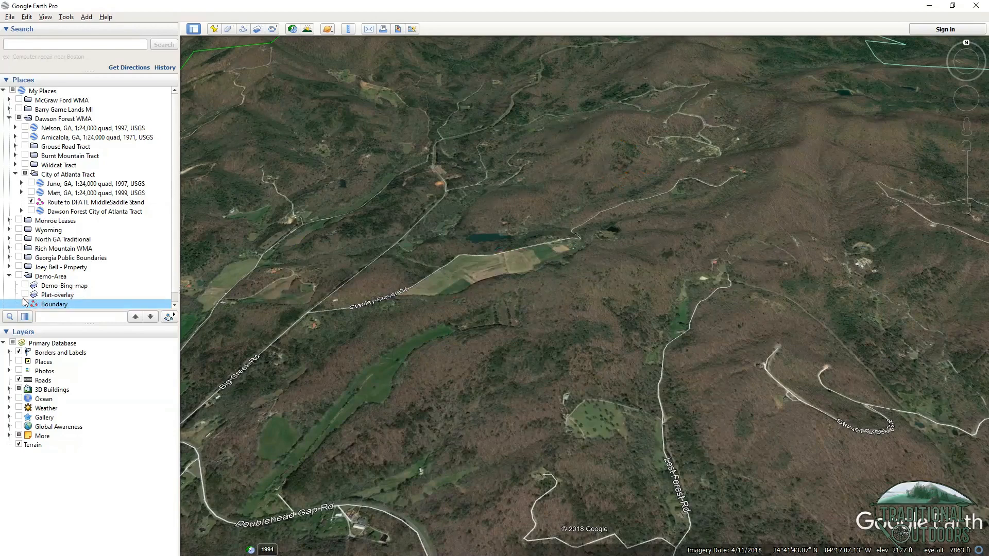
left_click(24, 289)
left_click(25, 294)
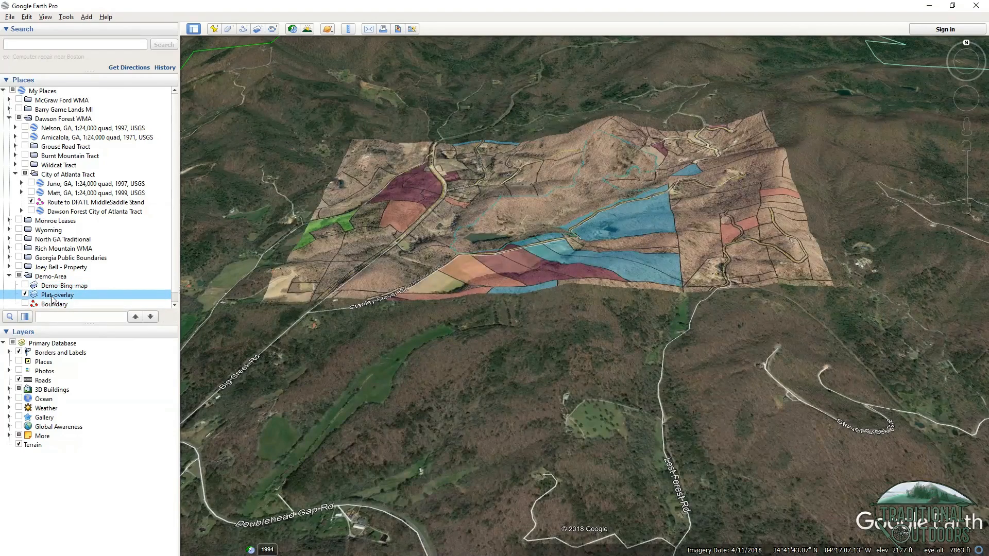
Preview the Plat-overlay at a mostly clear transparency and discard the change.
right_click(52, 299)
left_click(77, 411)
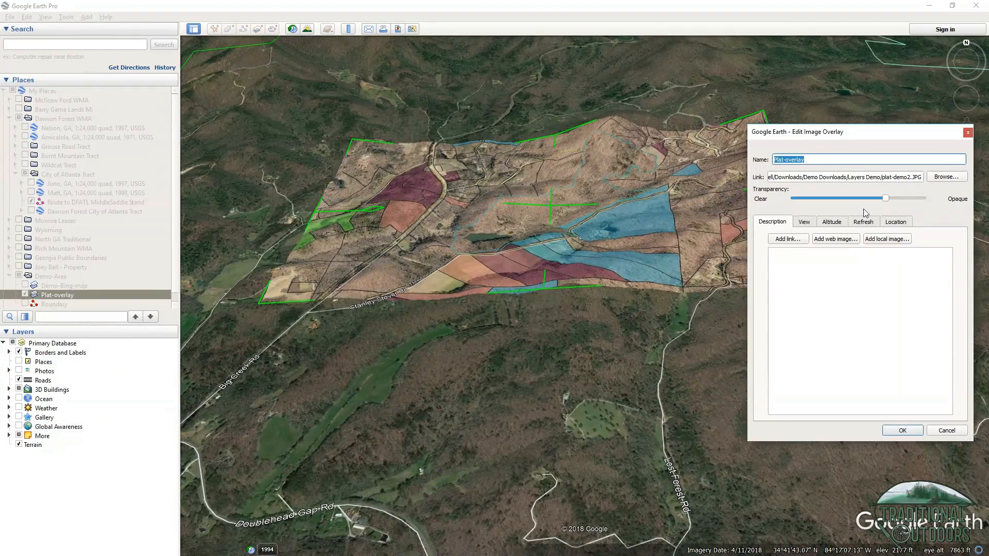
left_click_drag(888, 199, 829, 208)
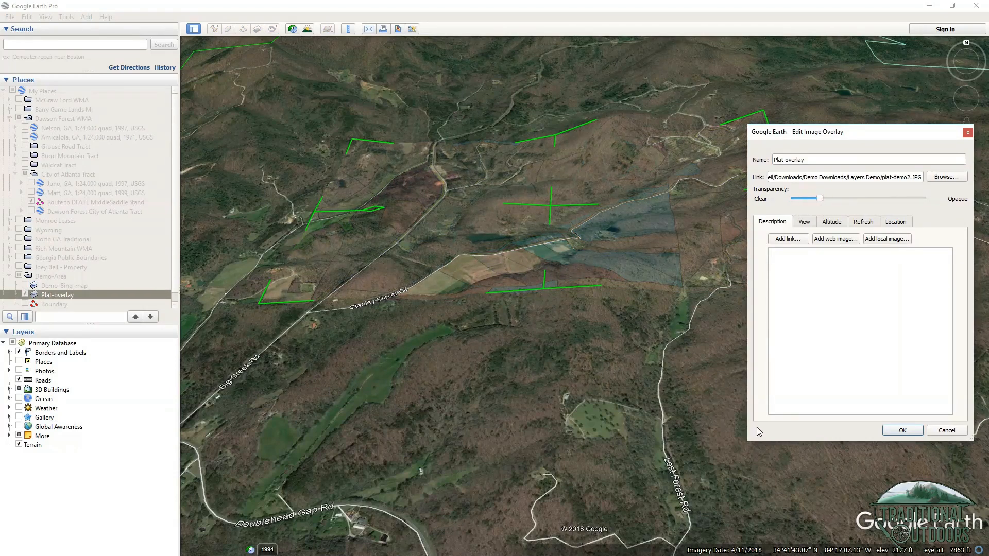
left_click(938, 432)
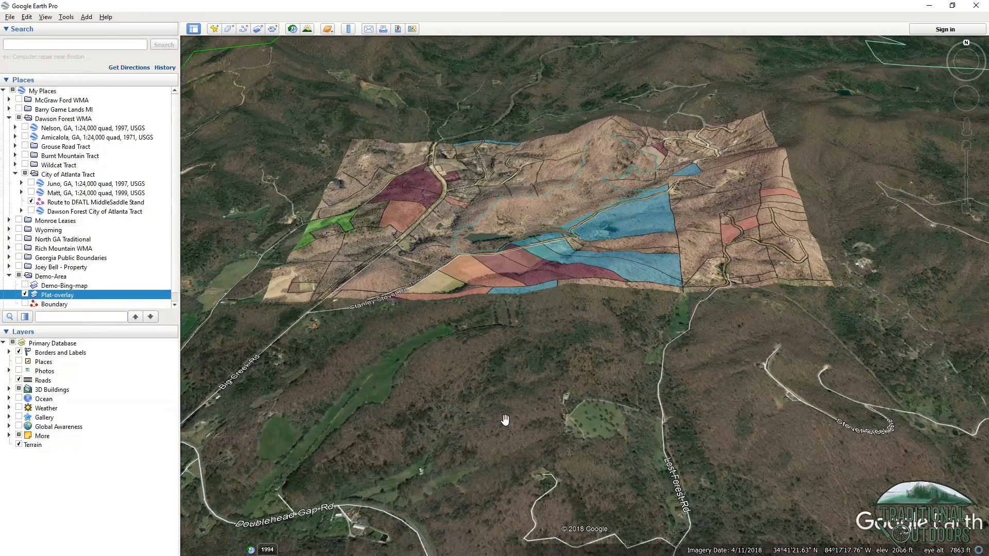
Switch to Chrome and bring up the USGS topoView map of the Tickanetley quad.
key("alt+Tab")
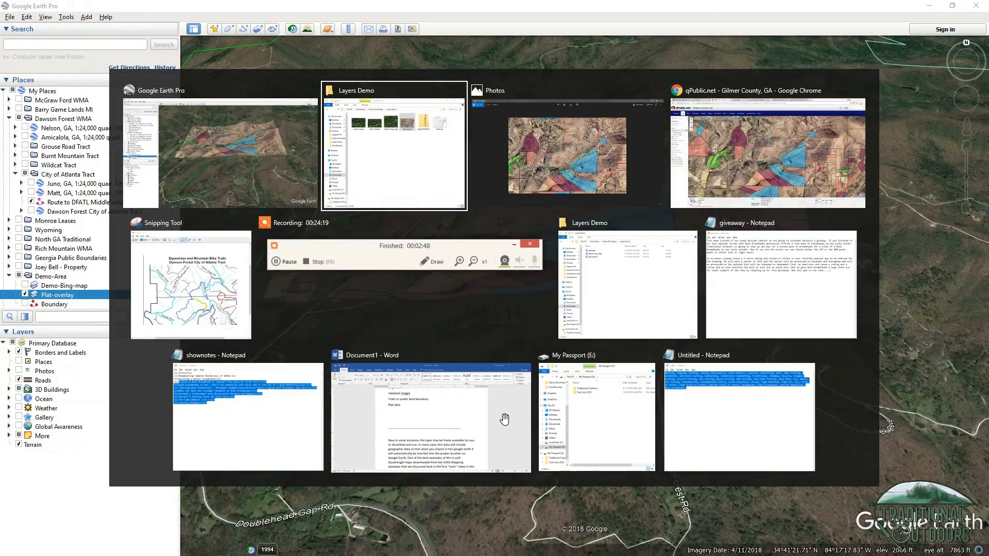
key("alt+Tab")
key("alt+Tab")
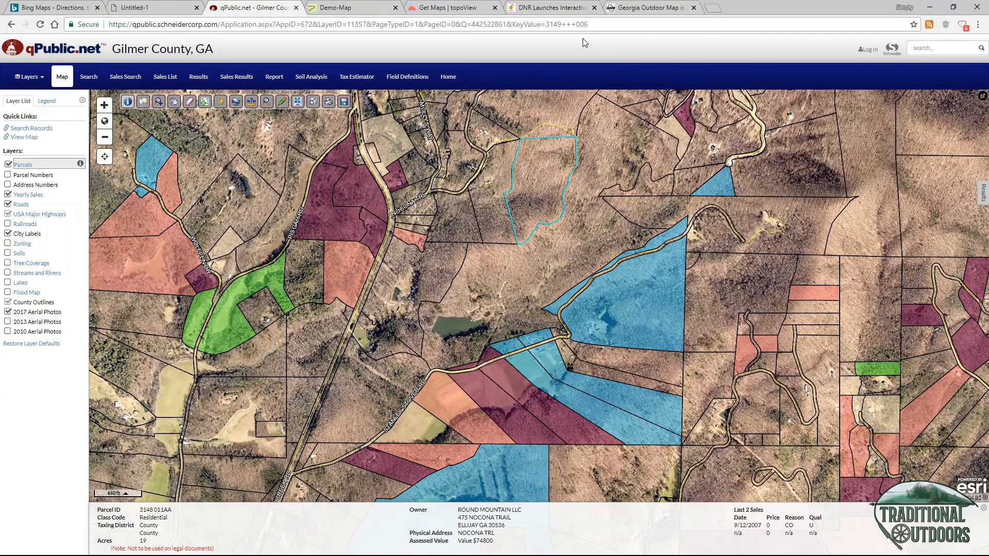
left_click(442, 8)
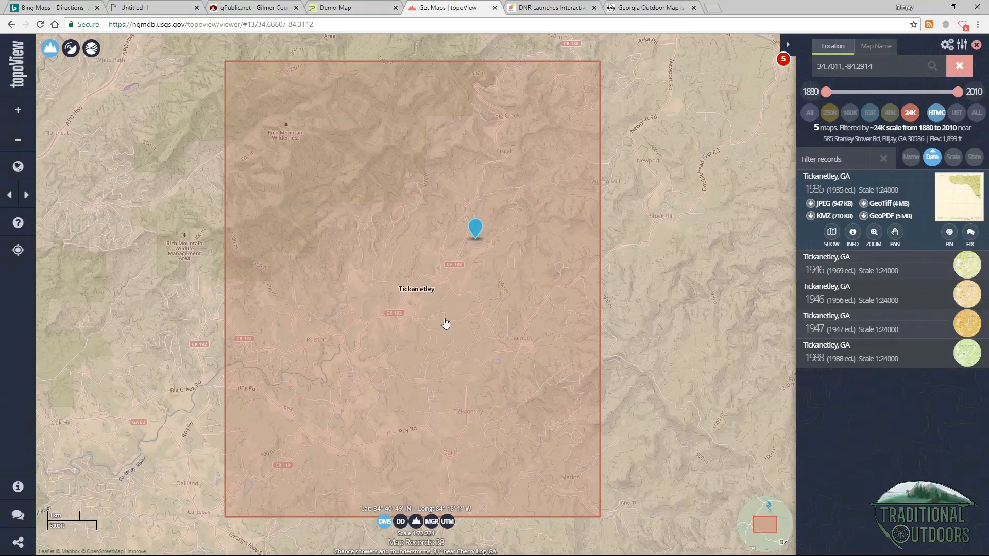
left_click_drag(662, 327, 690, 301)
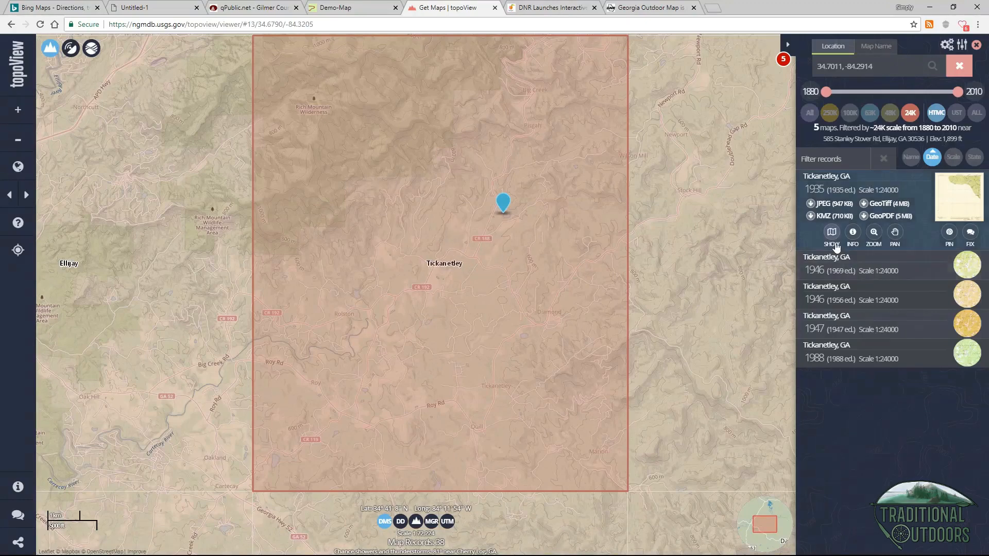
Download the 1988 Tickanetley, GA 1:24000 topo map in KMZ format.
left_click(820, 358)
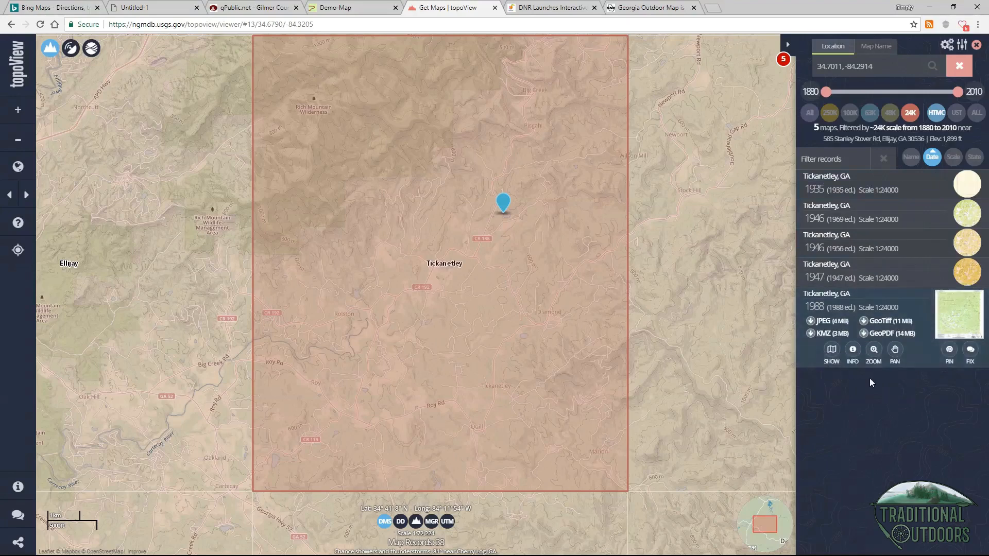
left_click(811, 337)
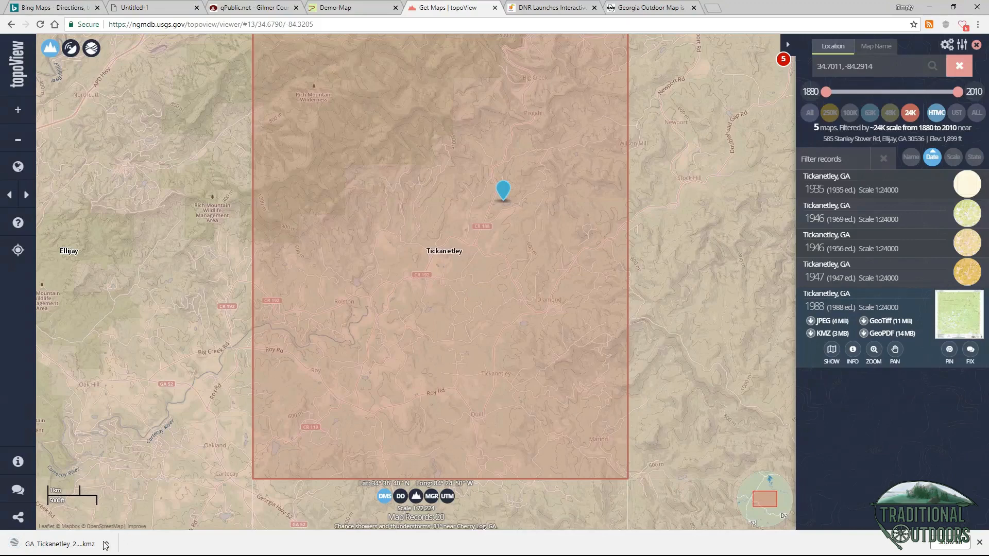
left_click(979, 543)
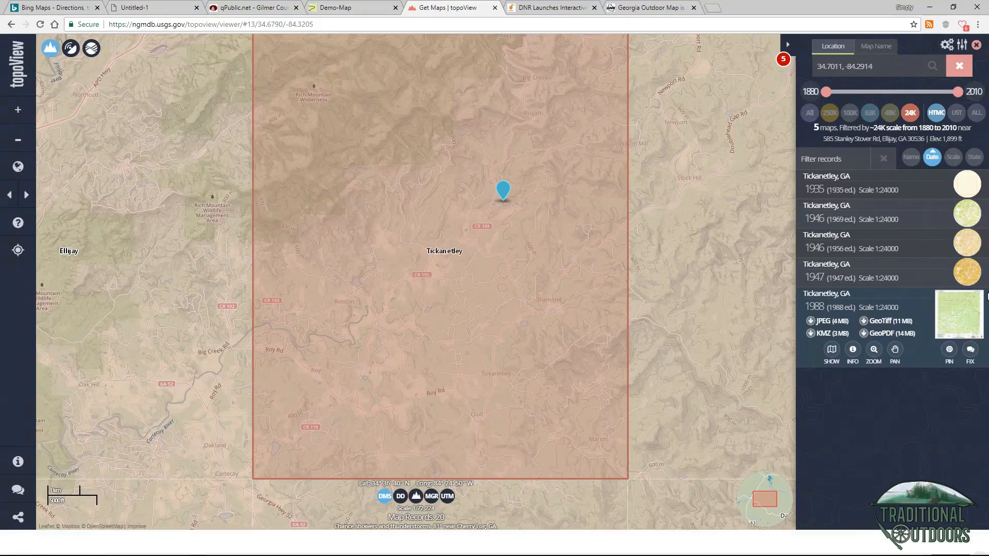
Switch to the Layers Demo folder and open the downloaded Tickanetley 1988 KMZ file in Google Earth Pro.
key("super+Tab")
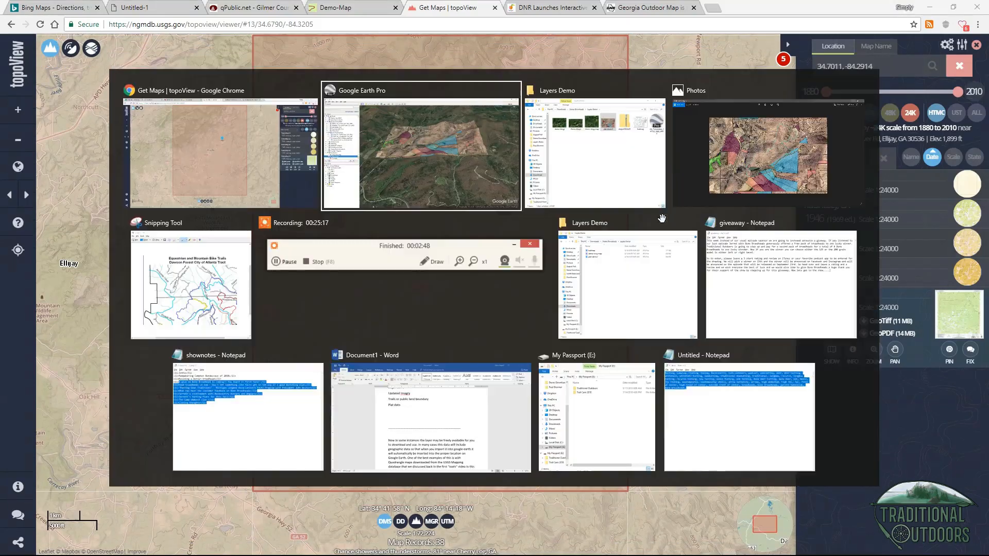
left_click(671, 217)
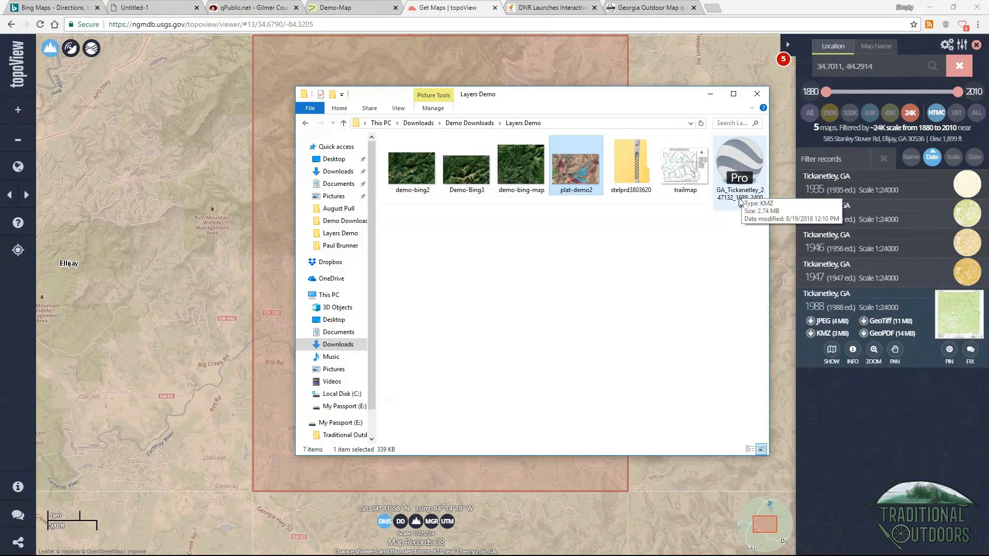
left_click_drag(564, 99, 597, 329)
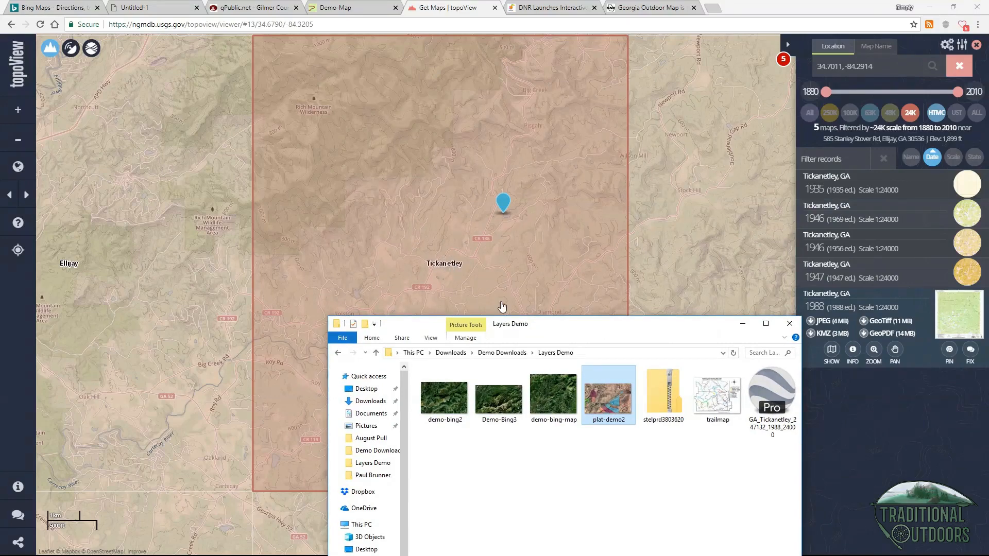
left_click_drag(558, 328, 383, 112)
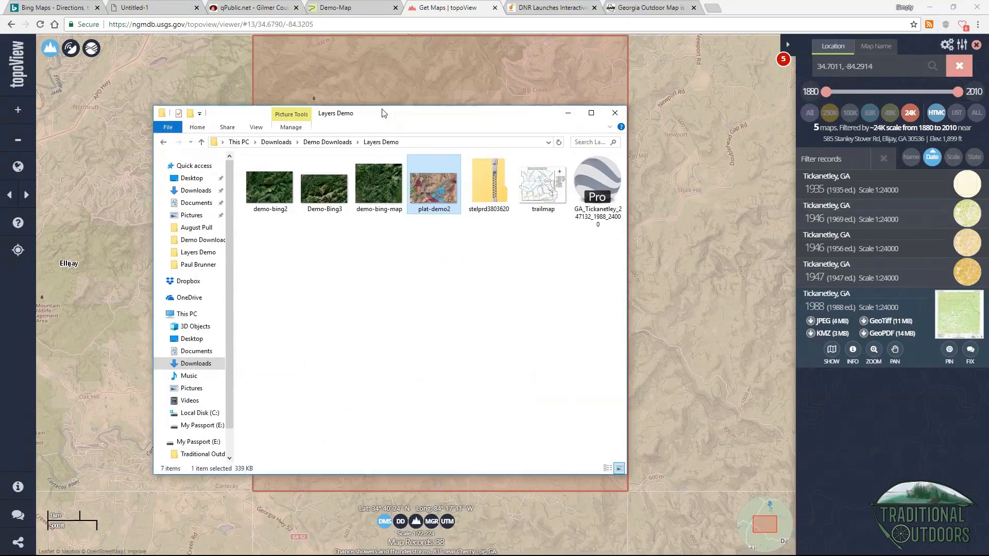
left_click(597, 174)
double_click(597, 175)
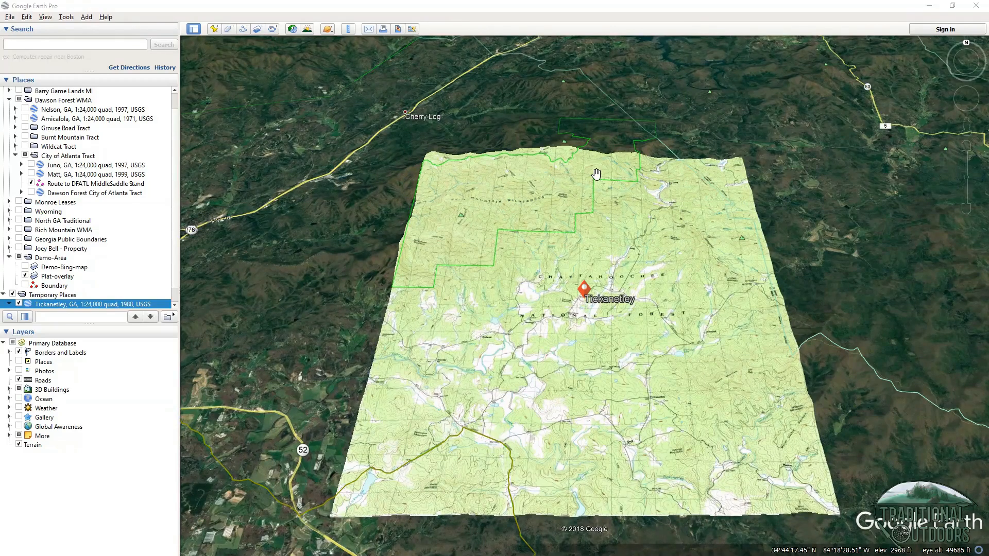
Hide the Plat-overlay layer and inspect the topo quad's contours around Round Mountain.
left_click_drag(828, 258, 779, 217)
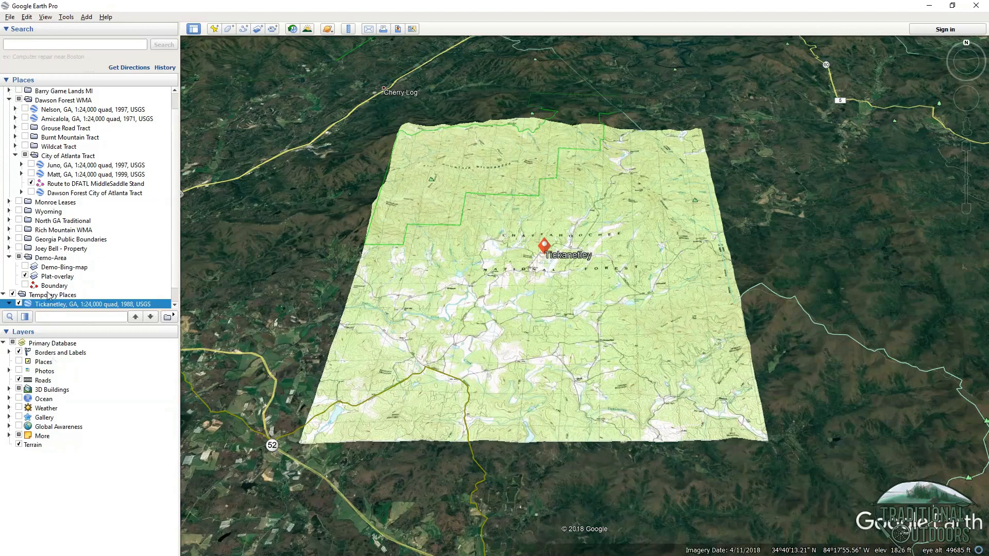
left_click(24, 277)
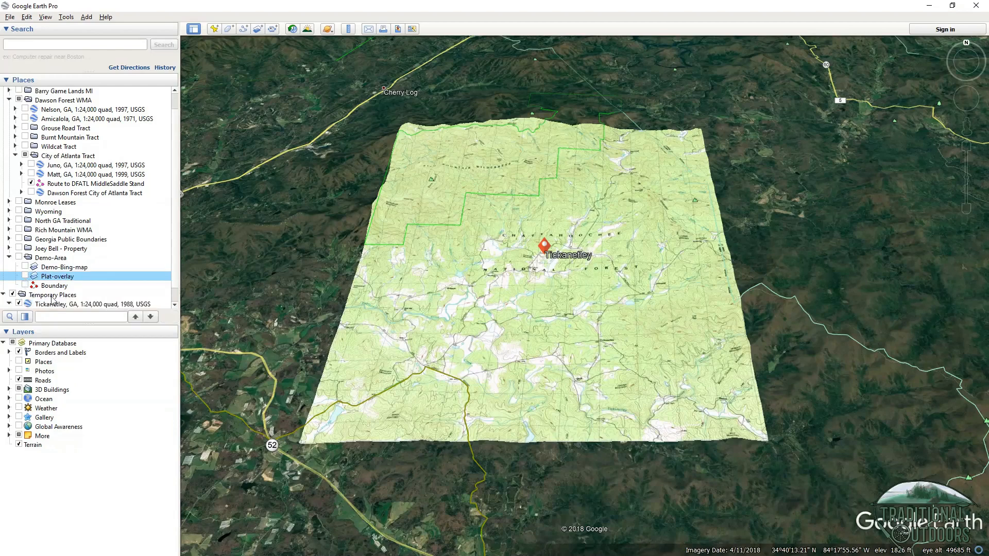
mouse_move(309, 274)
left_mouse_down()
mouse_move(303, 263)
mouse_move(317, 268)
left_mouse_up()
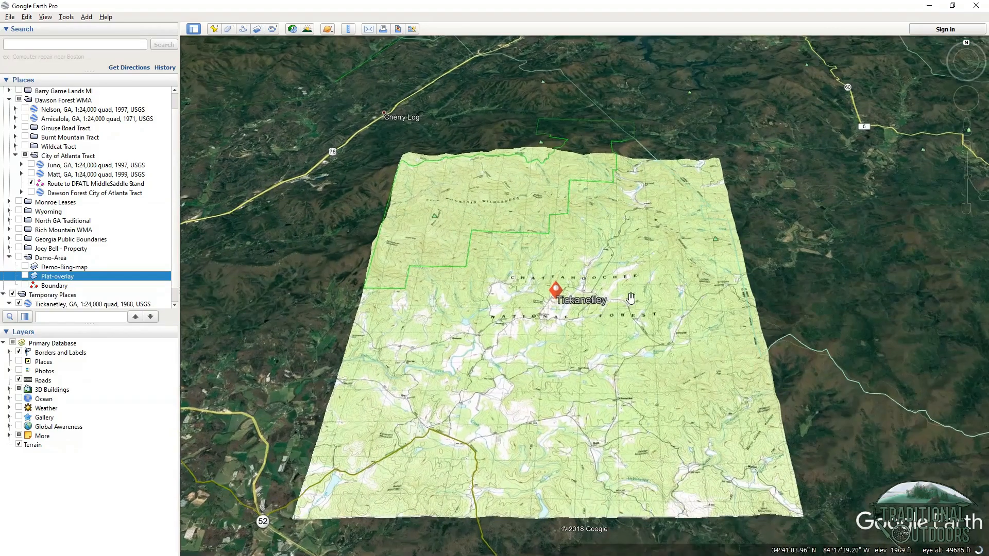
scroll(631, 295, "up", 3)
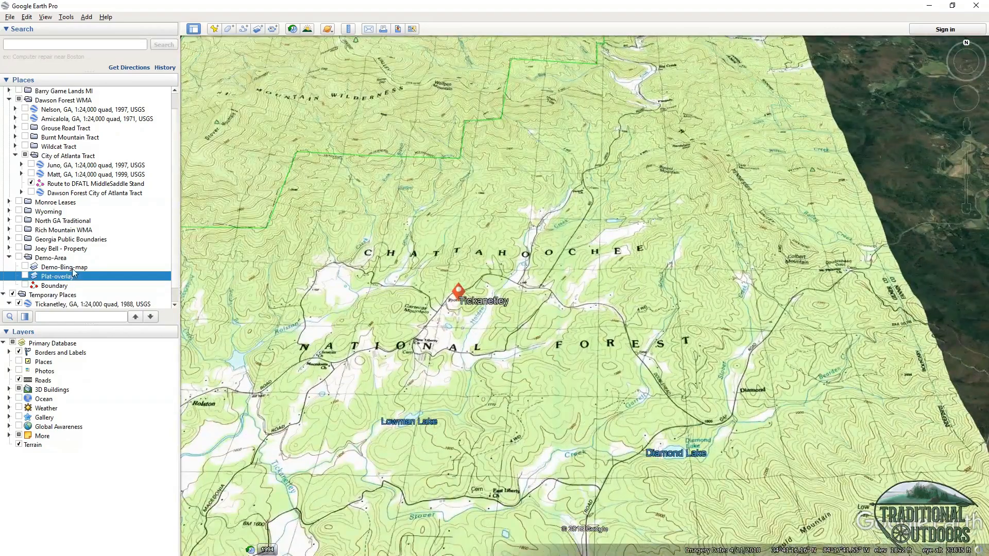
left_click(71, 268)
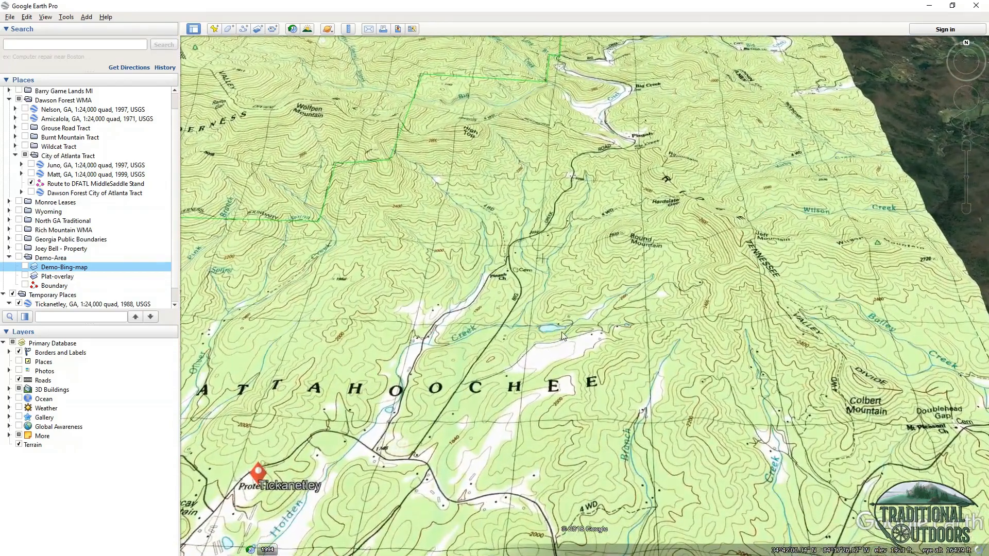
left_click_drag(574, 288, 527, 262)
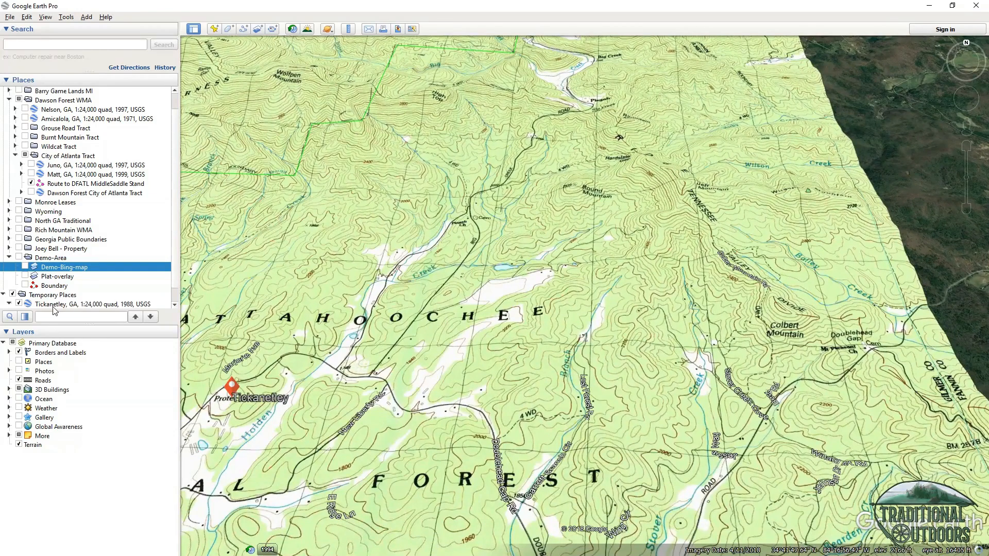
Fade the 1988 Tickanetley topo quad to about a quarter of its full opacity.
left_click(55, 304)
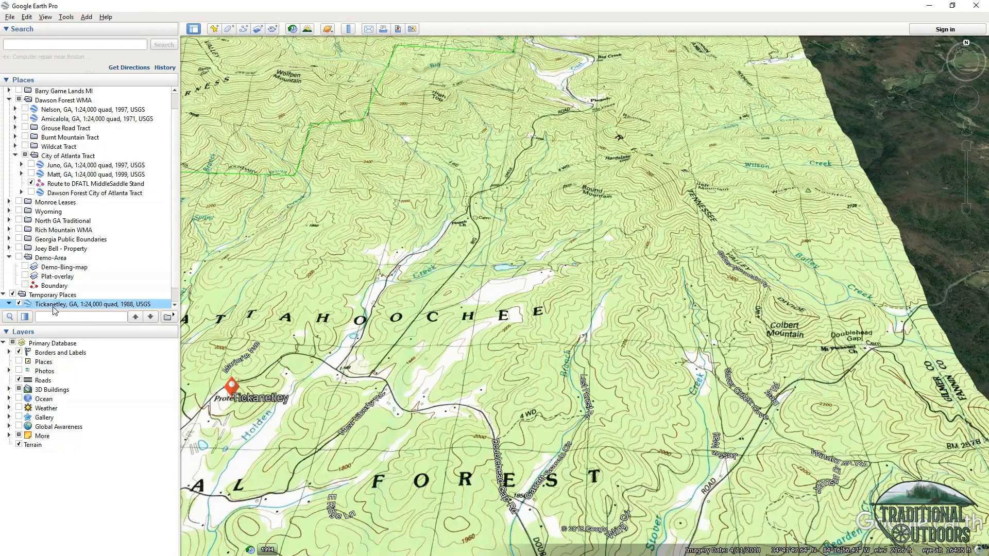
left_click(24, 316)
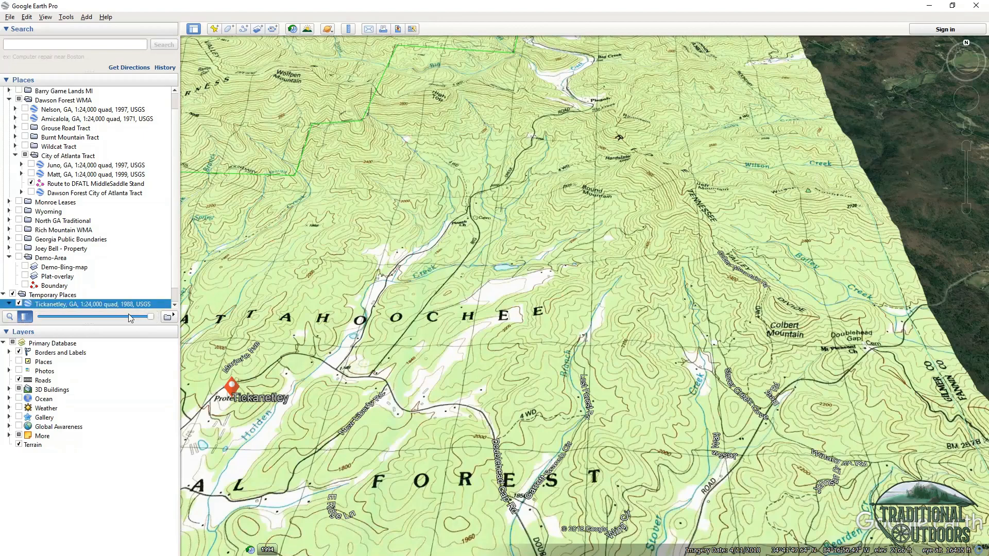
left_click_drag(142, 320, 63, 342)
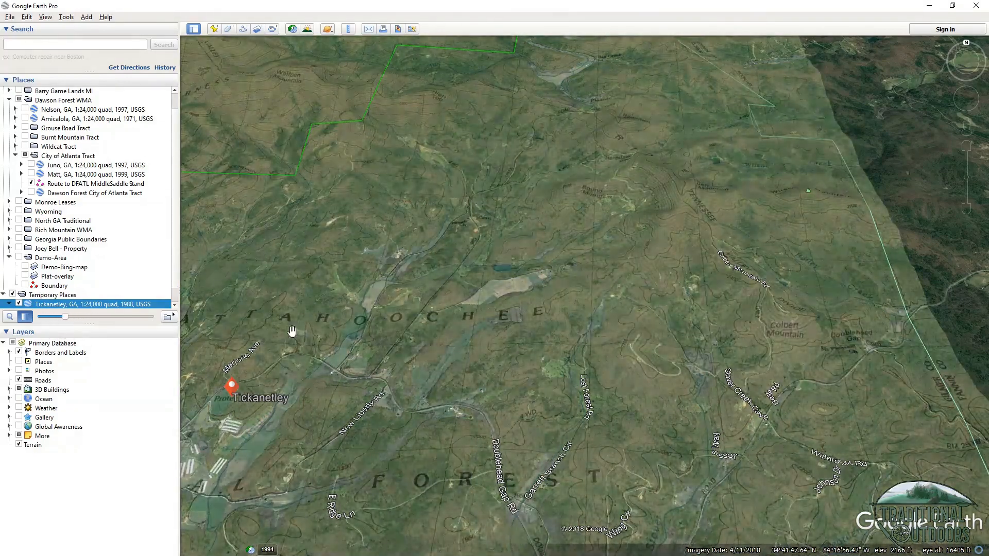
Examine how the faded contours, creeks and roads line up with the imagery from Stanley Stover Rd to Round Mountain.
scroll(368, 328, "up", 5)
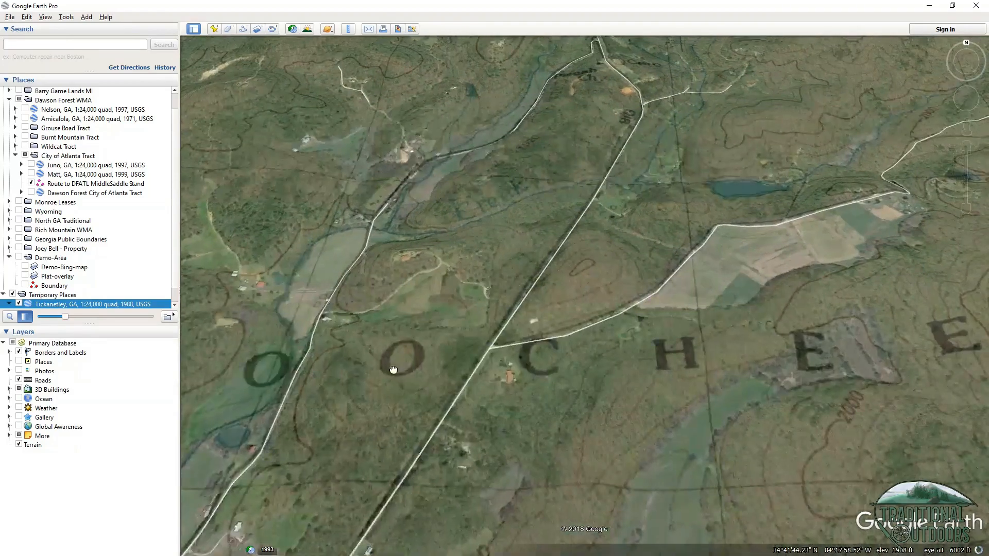
left_click_drag(394, 370, 348, 415)
left_click_drag(434, 368, 285, 400)
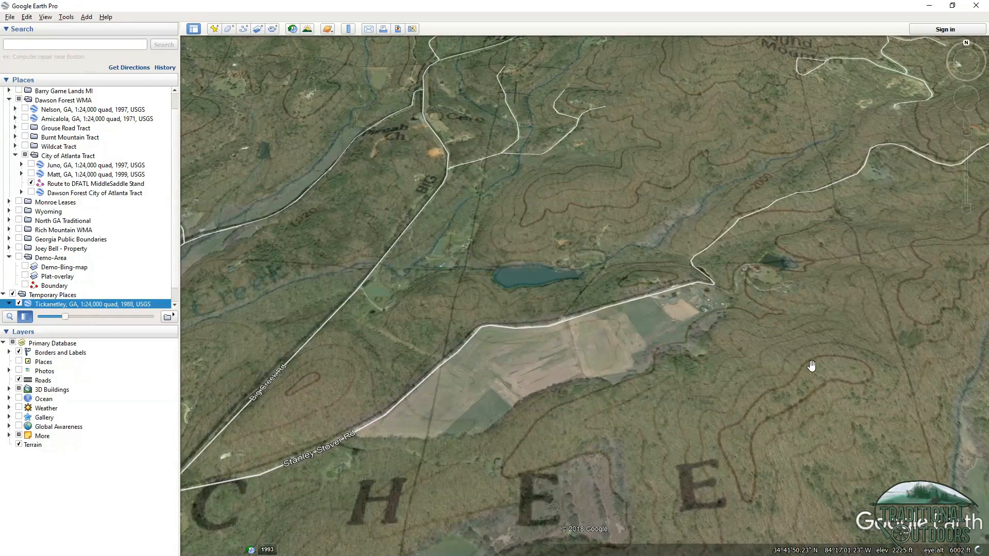
left_click_drag(812, 369, 741, 404)
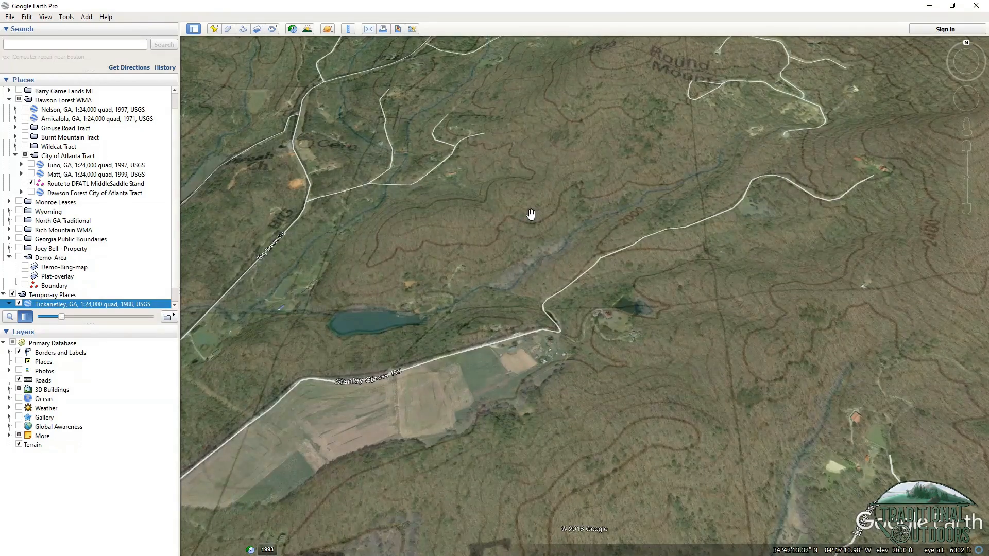
left_click_drag(544, 210, 509, 220)
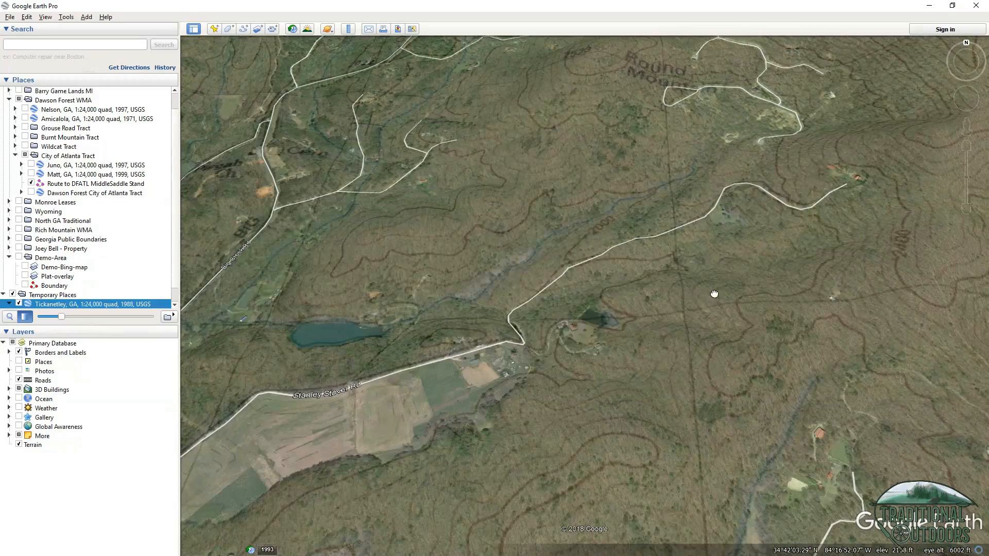
left_click_drag(593, 320, 629, 305)
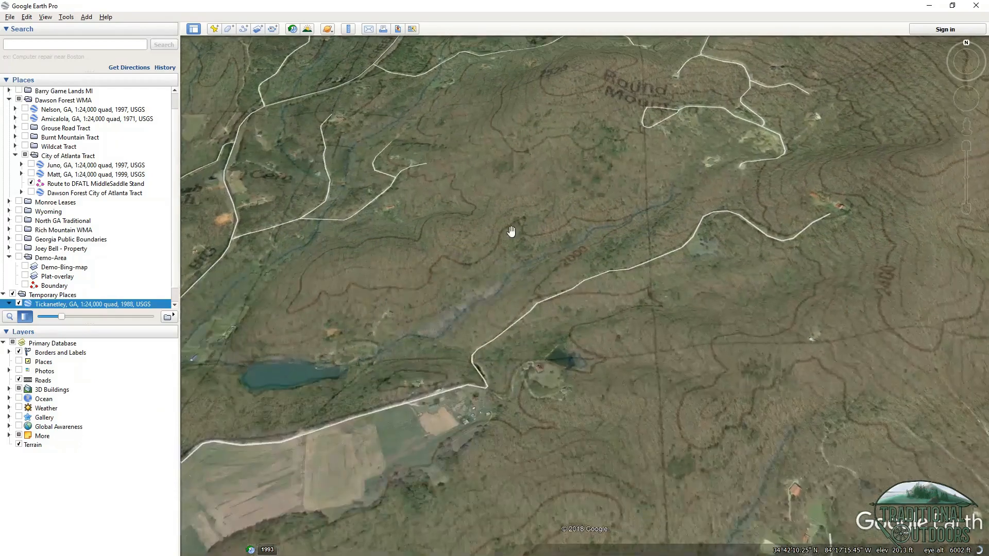
left_click_drag(522, 194, 470, 266)
left_click_drag(534, 222, 481, 227)
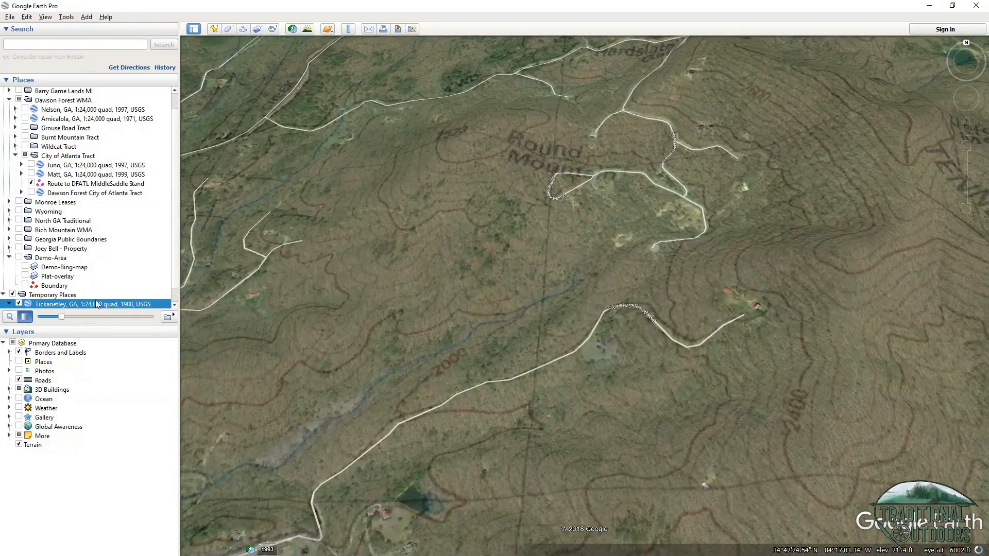
Compare the Round Mountain area with the topo quad almost opaque and then fully transparent.
left_click_drag(62, 316, 133, 335)
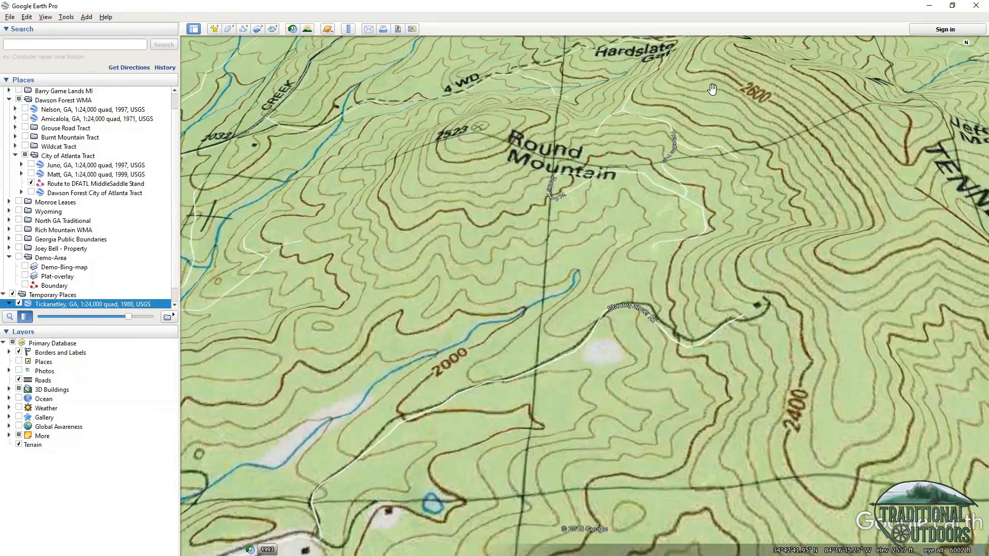
left_click_drag(594, 122, 584, 274)
left_click_drag(129, 318, 39, 315)
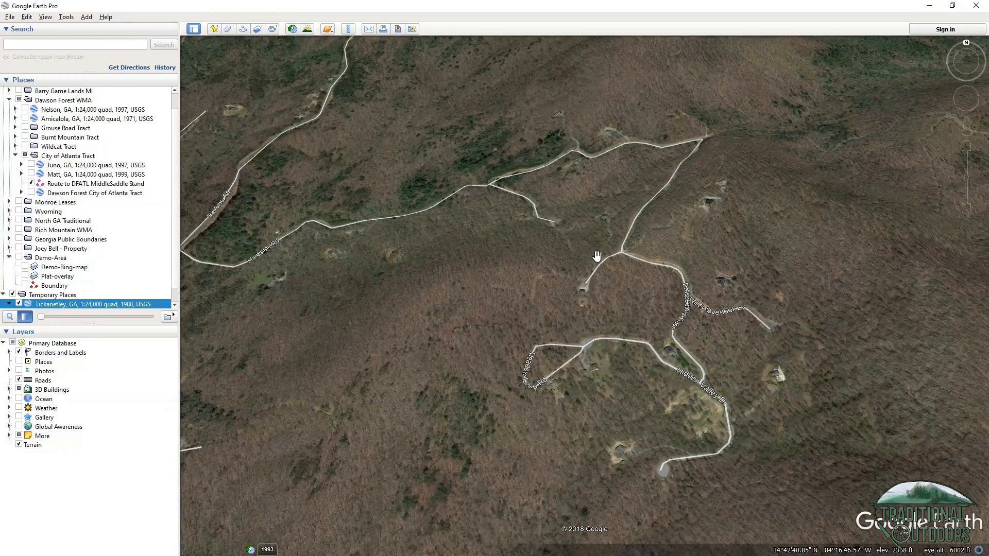
left_click_drag(581, 264, 565, 246)
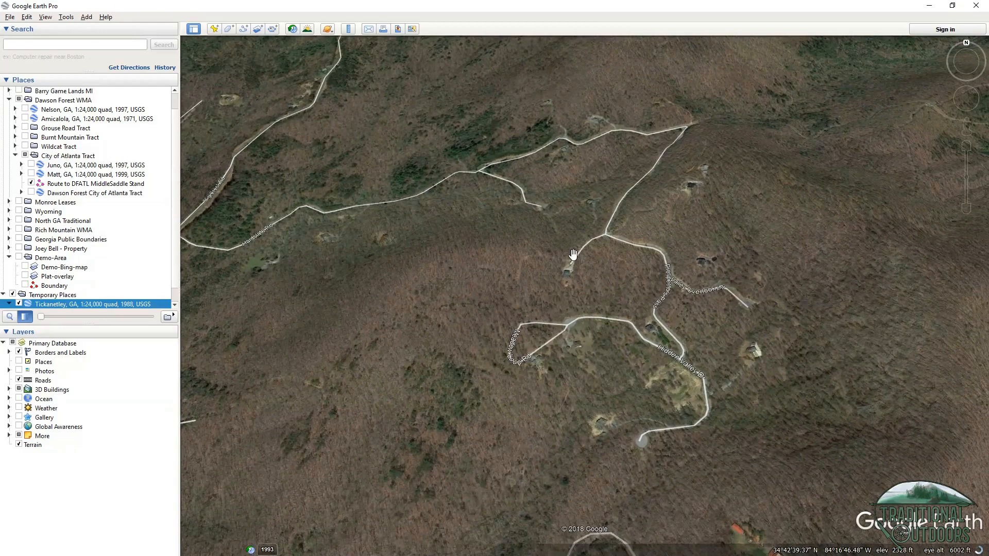
Set the Tickanetley topo quad to a little under half opacity and view the terrain around Round Mountain.
left_click_drag(41, 316, 89, 317)
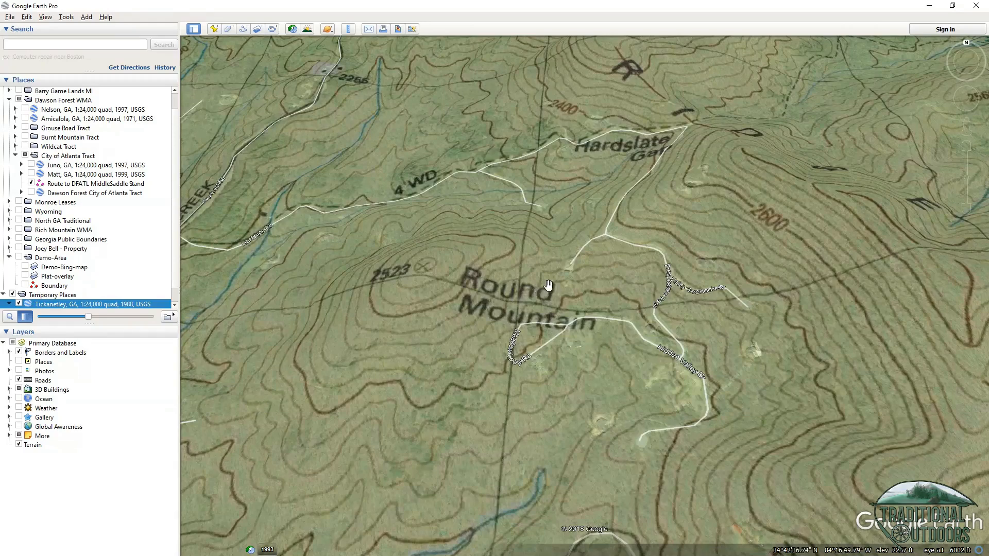
scroll(548, 285, "down", 2)
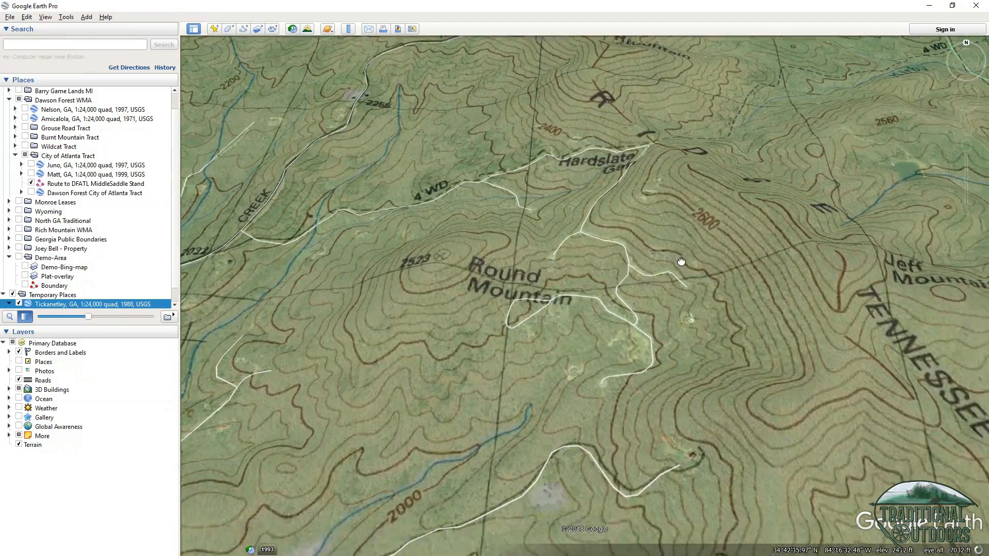
left_click_drag(682, 261, 678, 260)
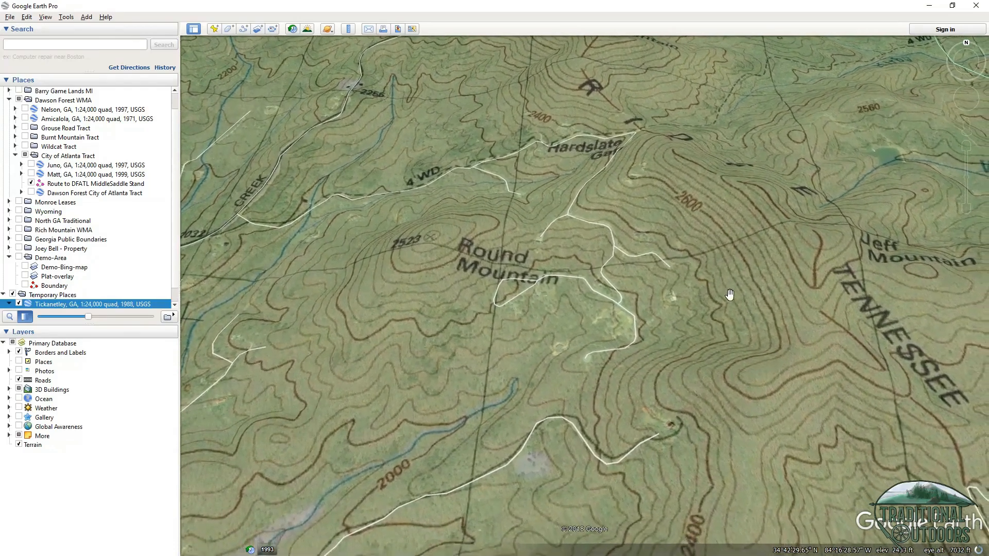